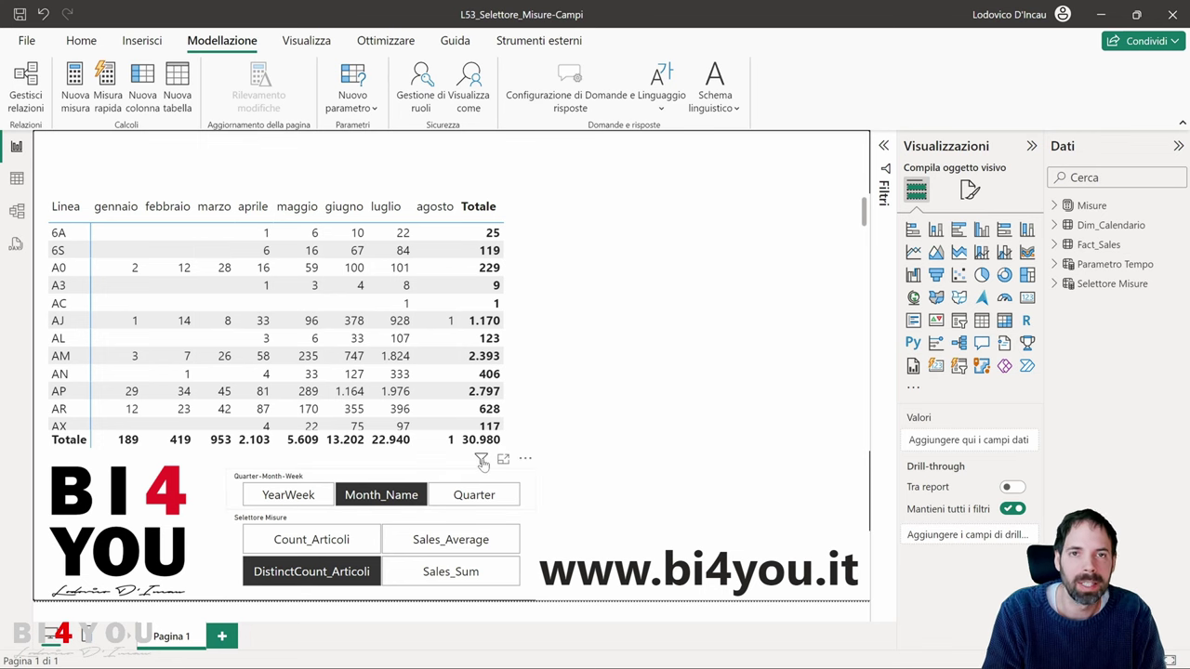
# - Select the matrix to show Linea rows, Month_Name columns and Selettore Misure values
pyautogui.click(604, 341)
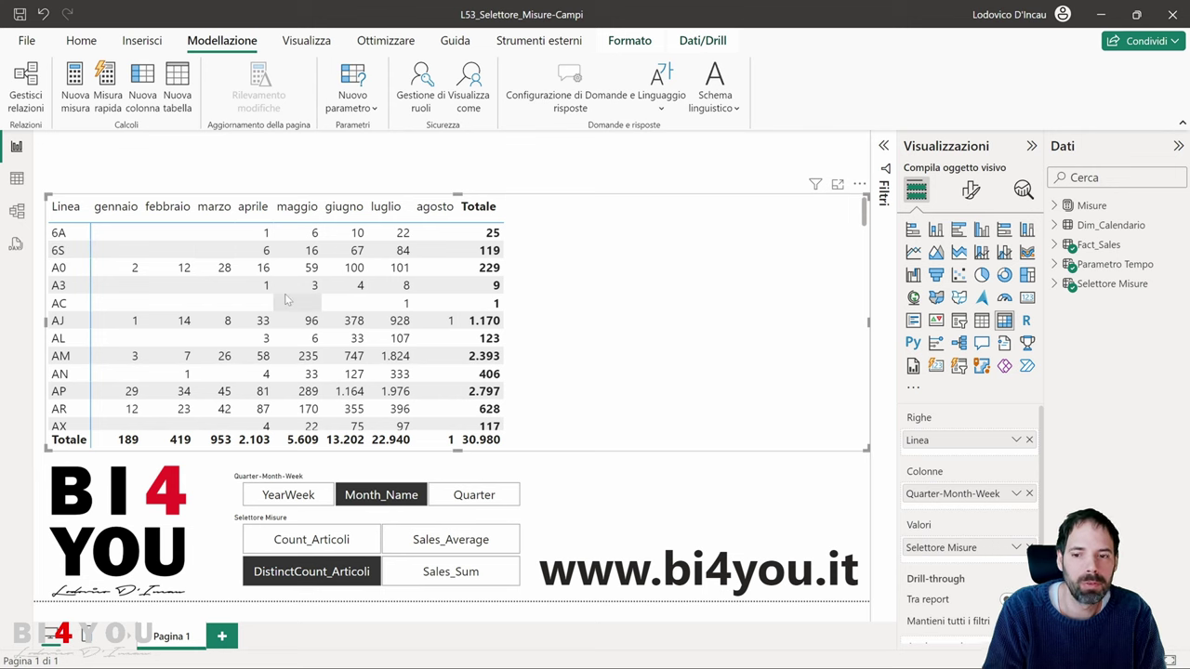
pyautogui.click(377, 502)
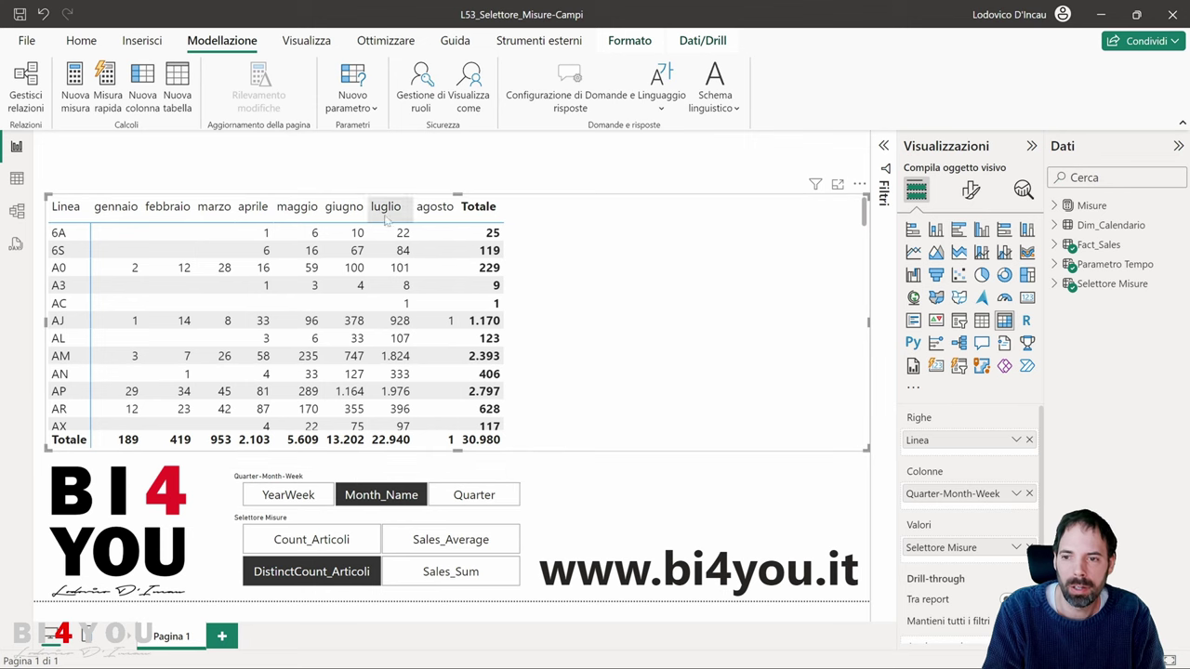
# - Switch the matrix columns to YearWeek, then Quarter, then back to Month_Name
pyautogui.click(307, 498)
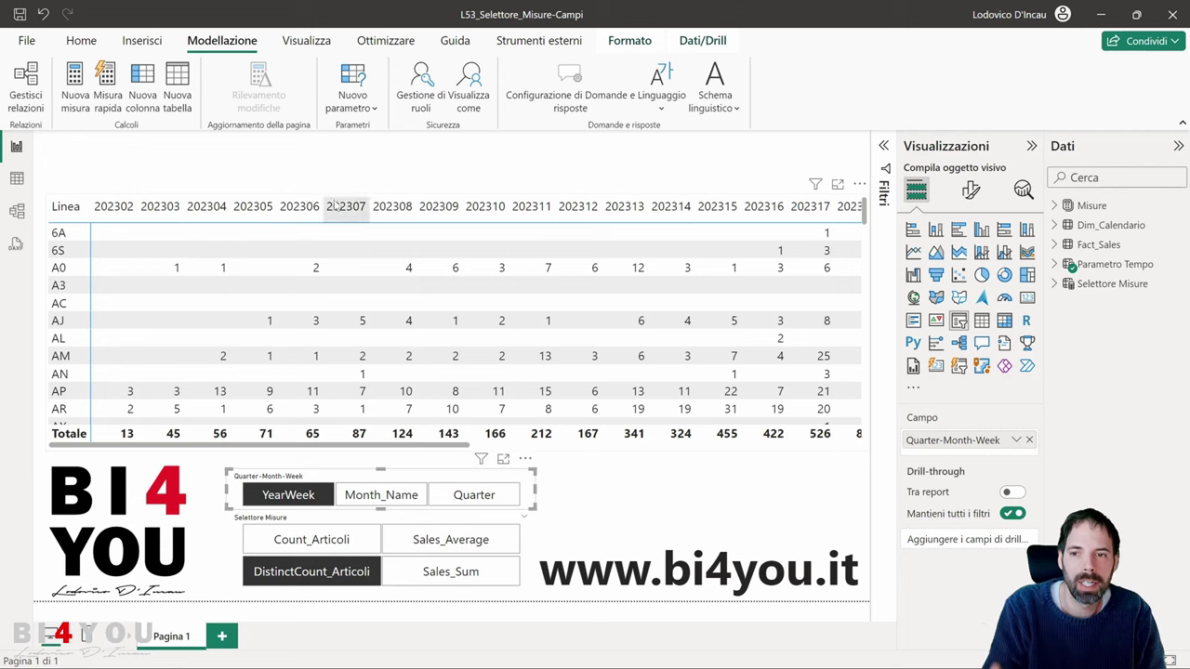
pyautogui.click(472, 494)
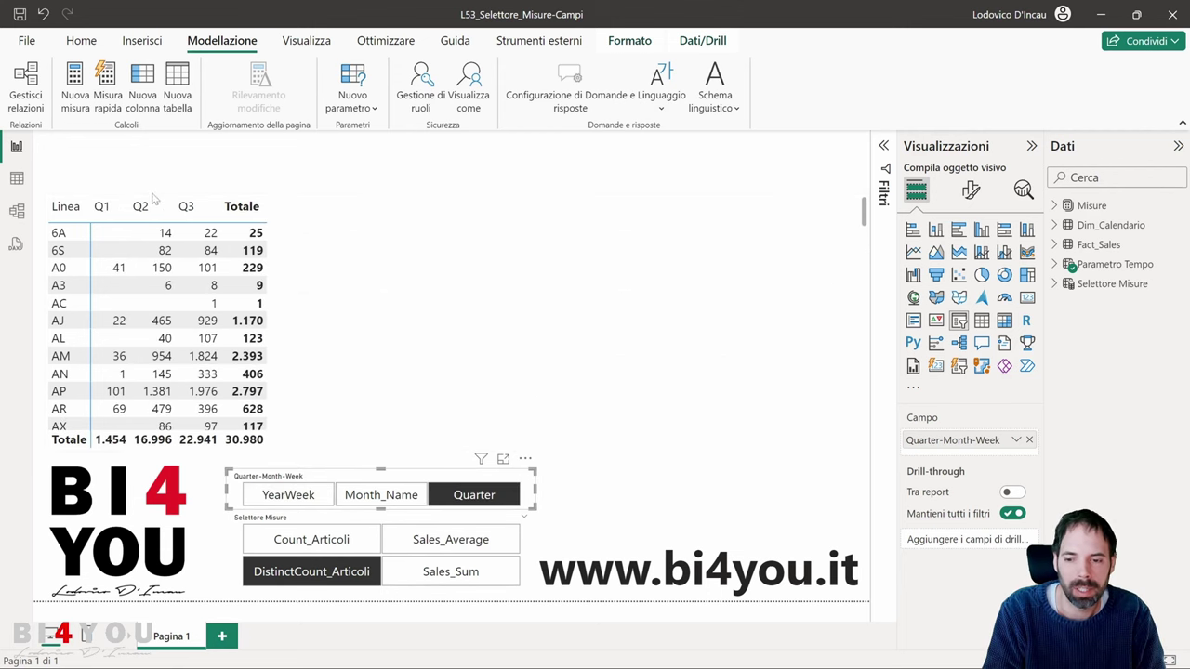
pyautogui.click(344, 574)
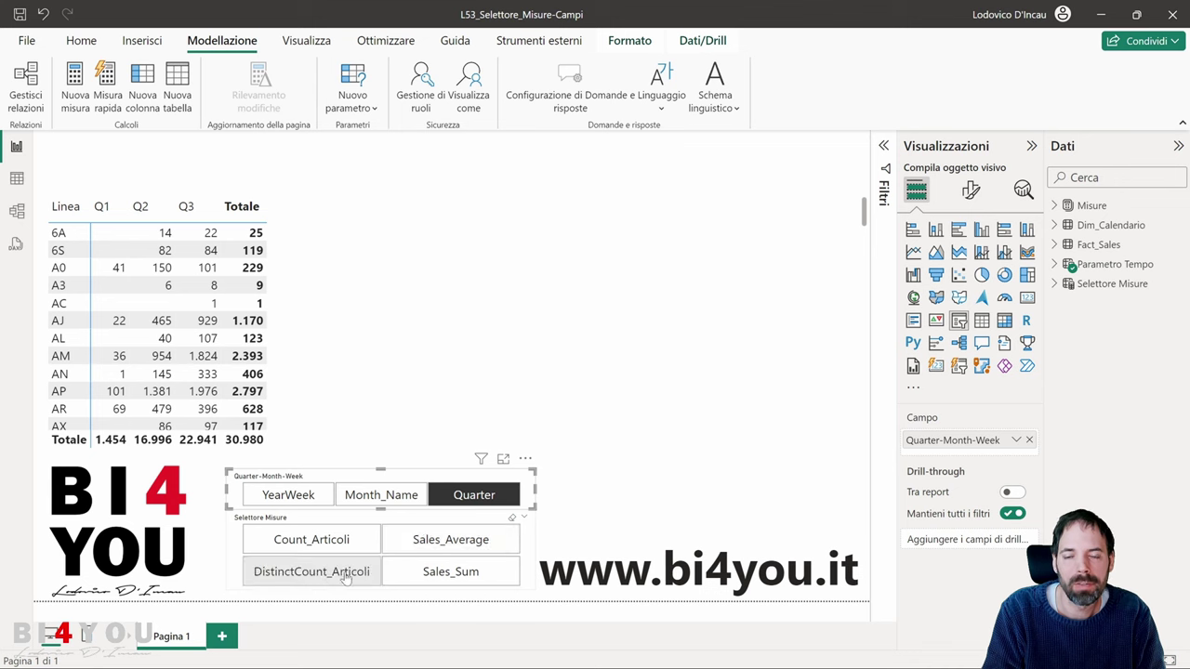
pyautogui.click(344, 574)
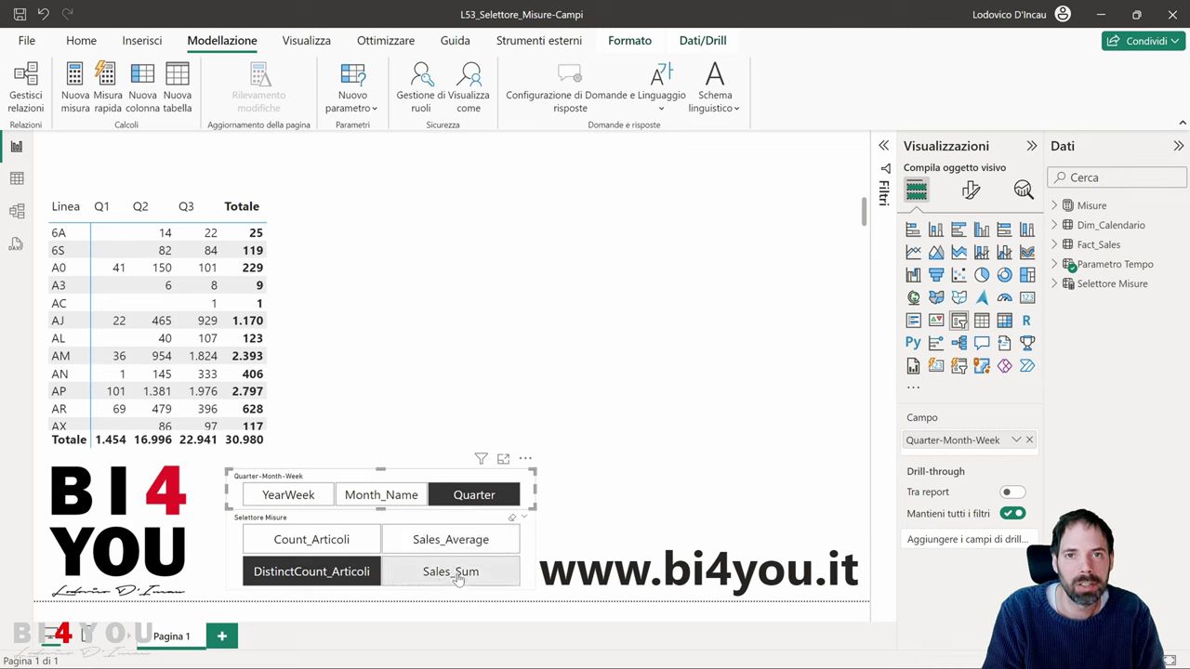
pyautogui.click(367, 498)
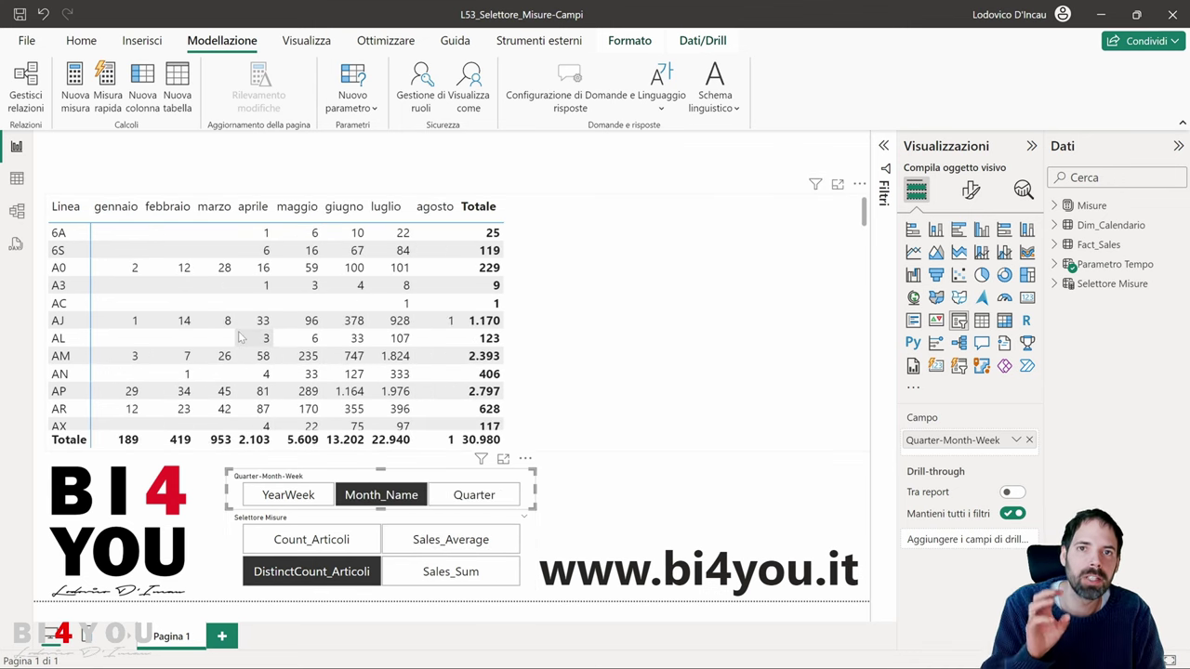
# - Pick Sales_Average in the Selettore Misure slicer so the matrix shows average sales by month
pyautogui.click(316, 572)
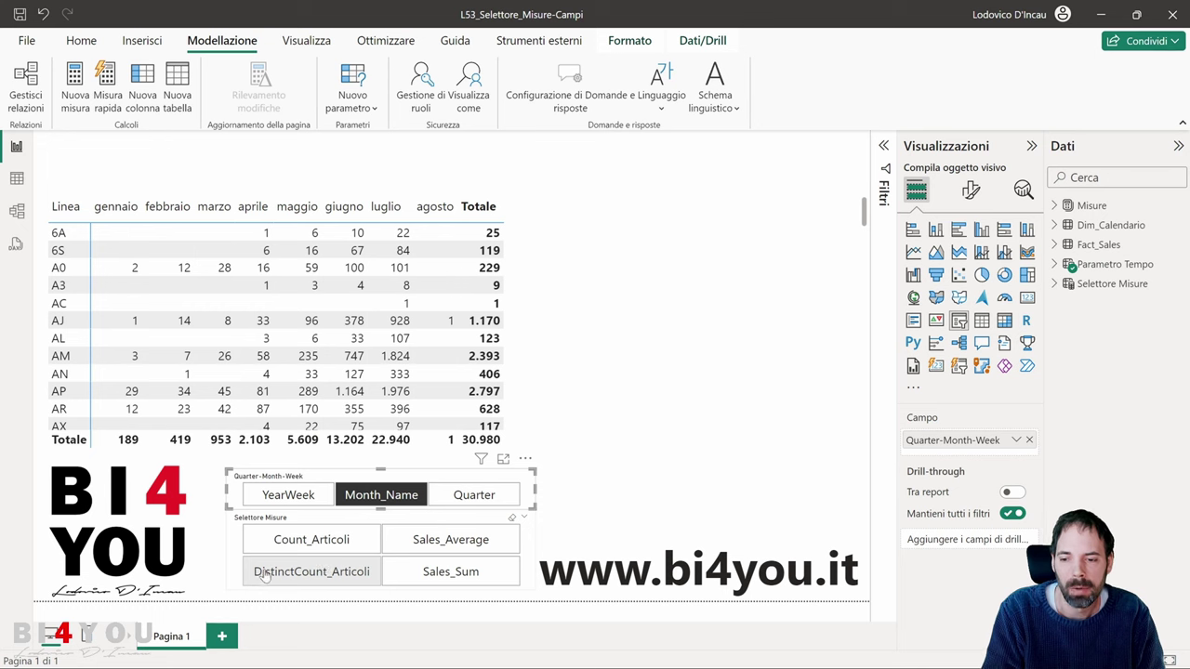
pyautogui.click(366, 574)
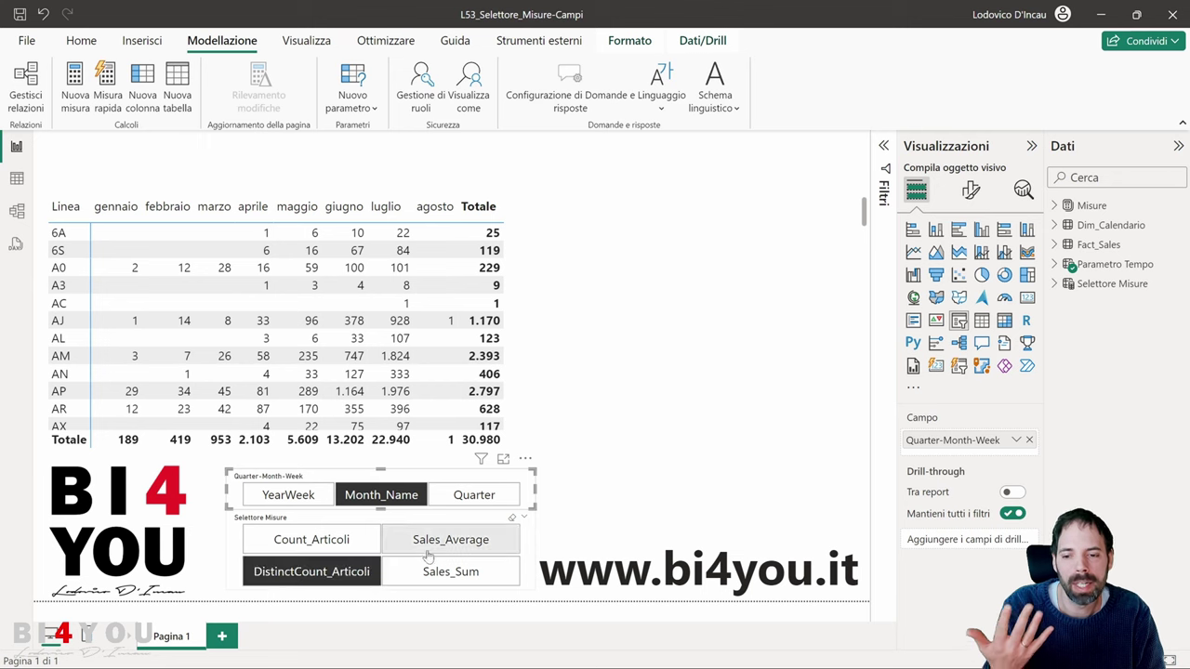
pyautogui.click(432, 541)
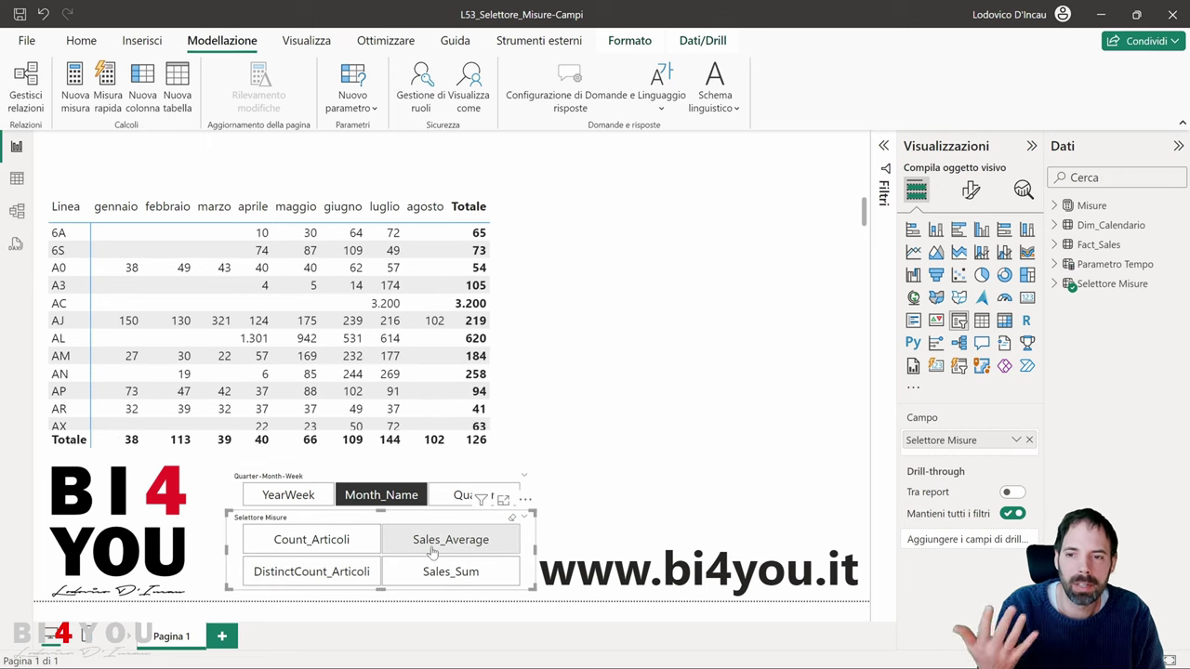
pyautogui.click(432, 551)
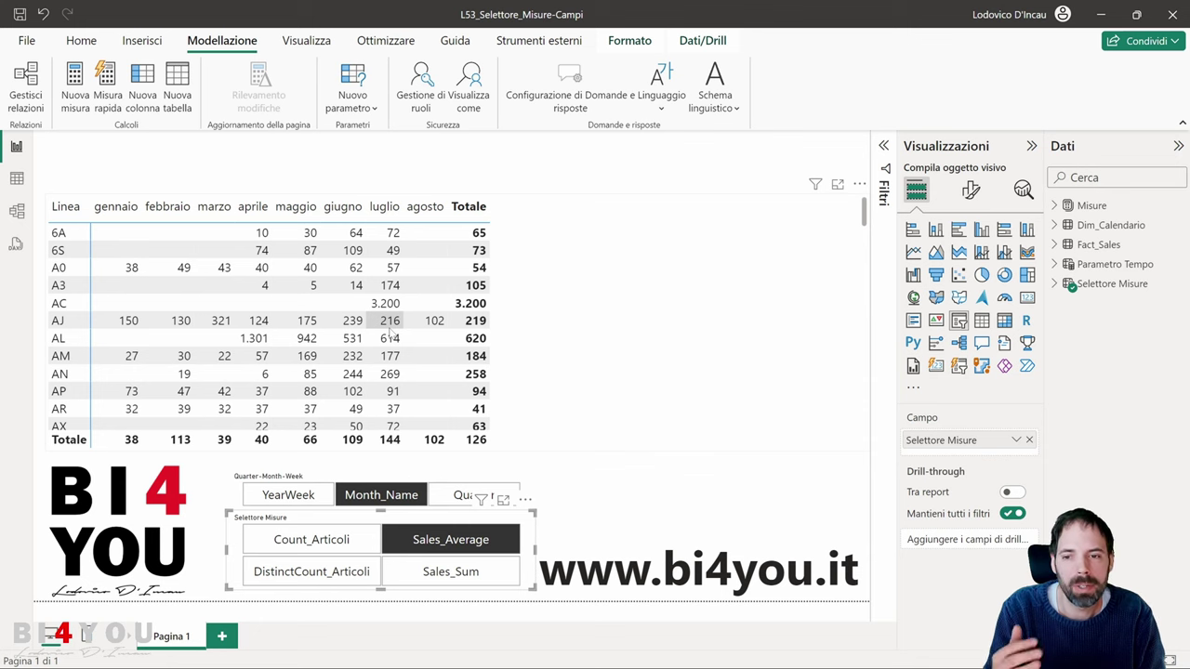
pyautogui.click(470, 190)
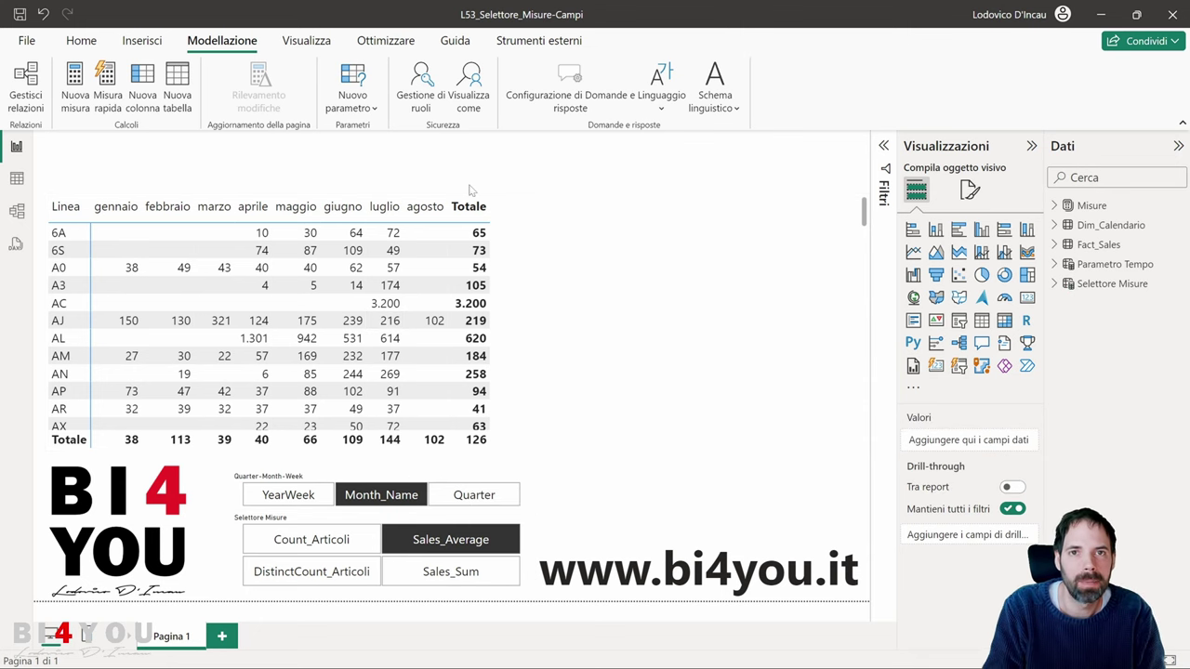
# - Switch to Excel, preview the Fact_Sales, Dim_Calendario and Misure queries, then open Power Pivot
pyautogui.hotkey('alt', 'Tab')
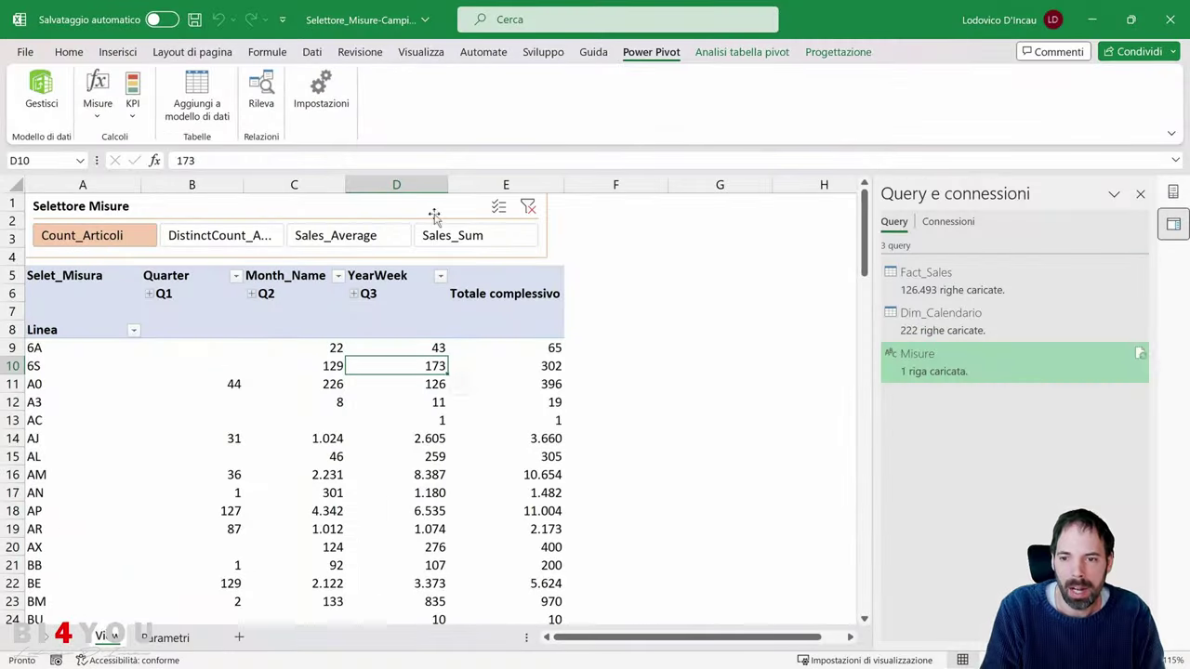
pyautogui.click(390, 344)
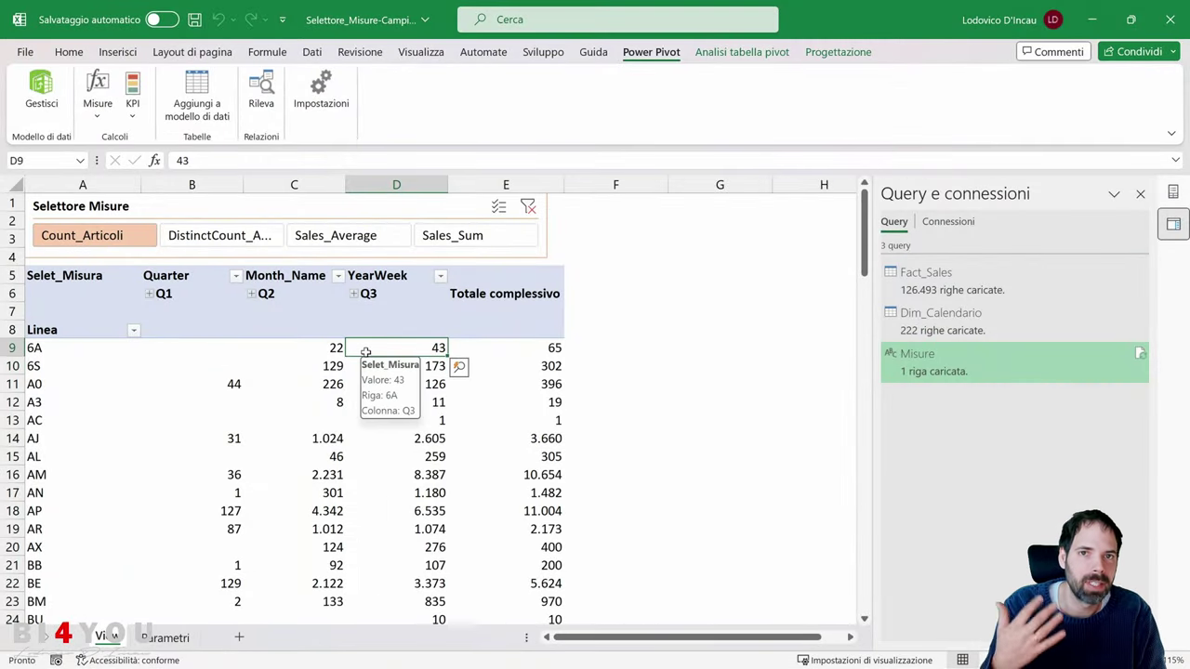
pyautogui.moveTo(930, 291)
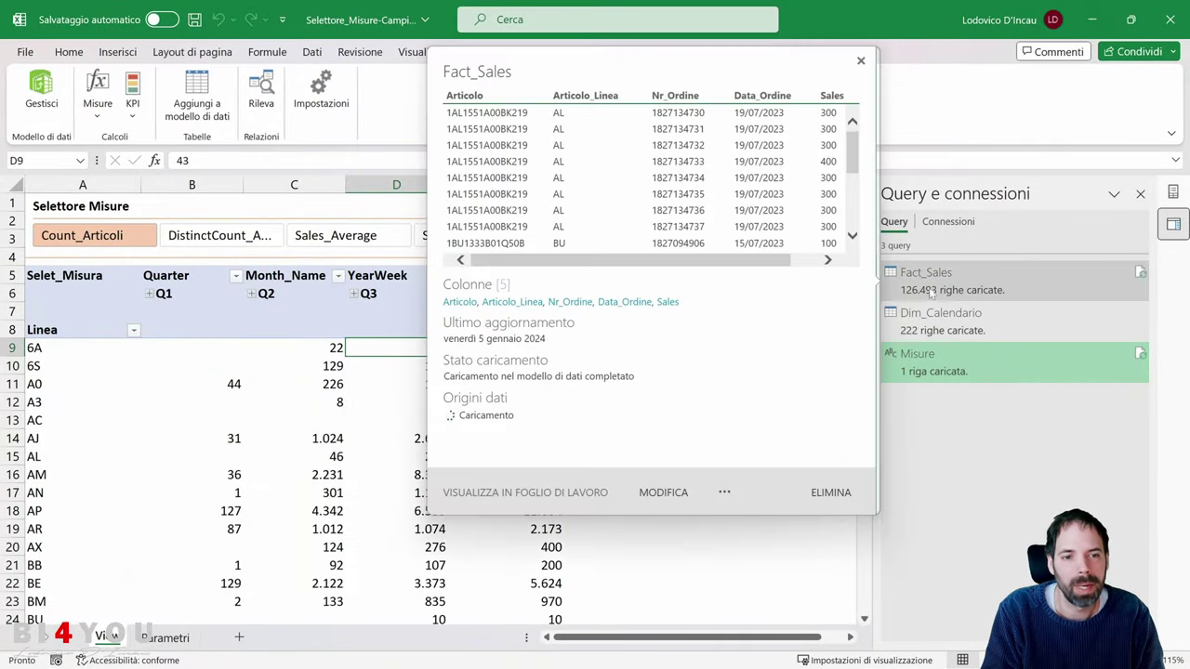
pyautogui.moveTo(927, 318)
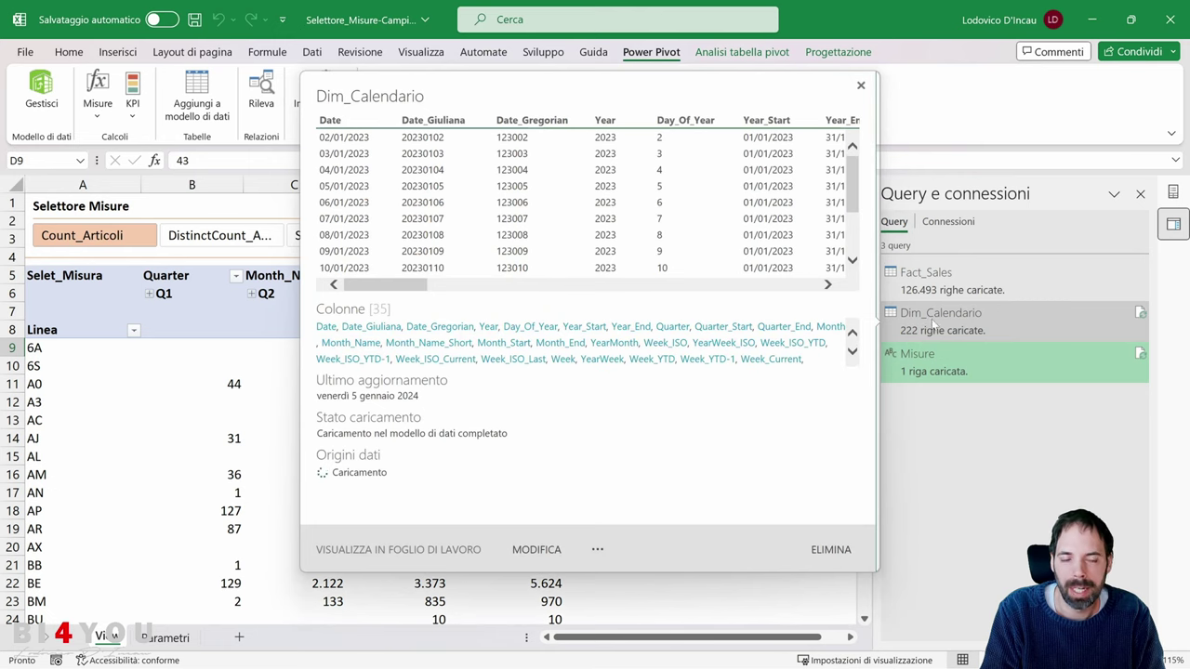
pyautogui.moveTo(928, 359)
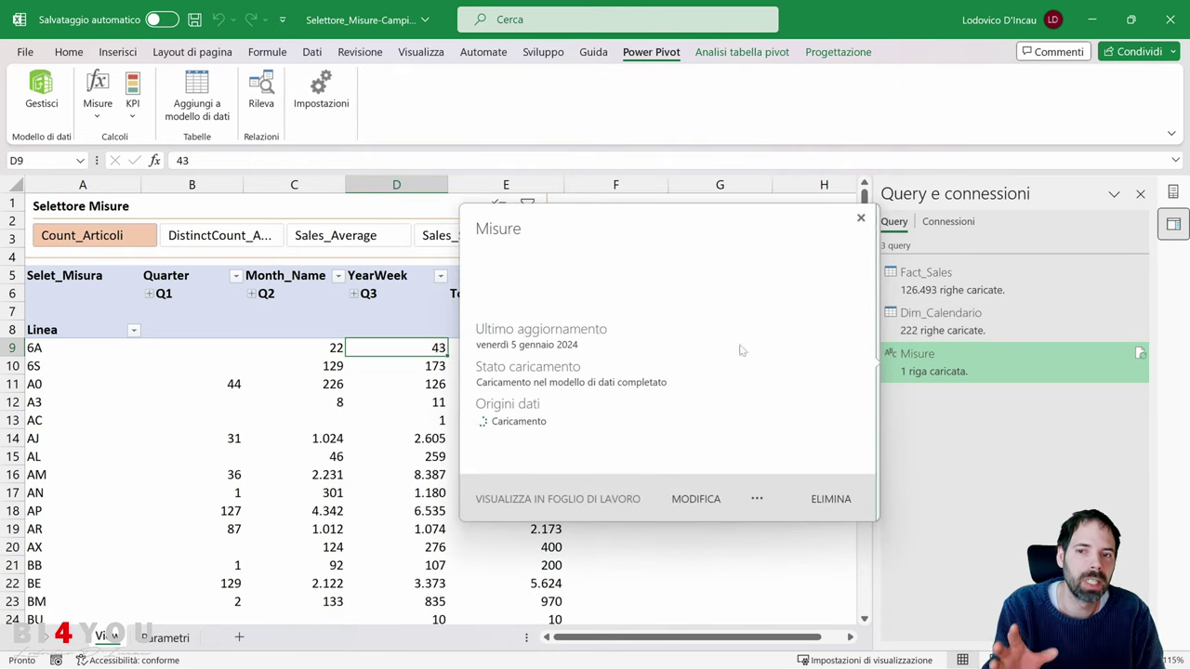
pyautogui.click(374, 362)
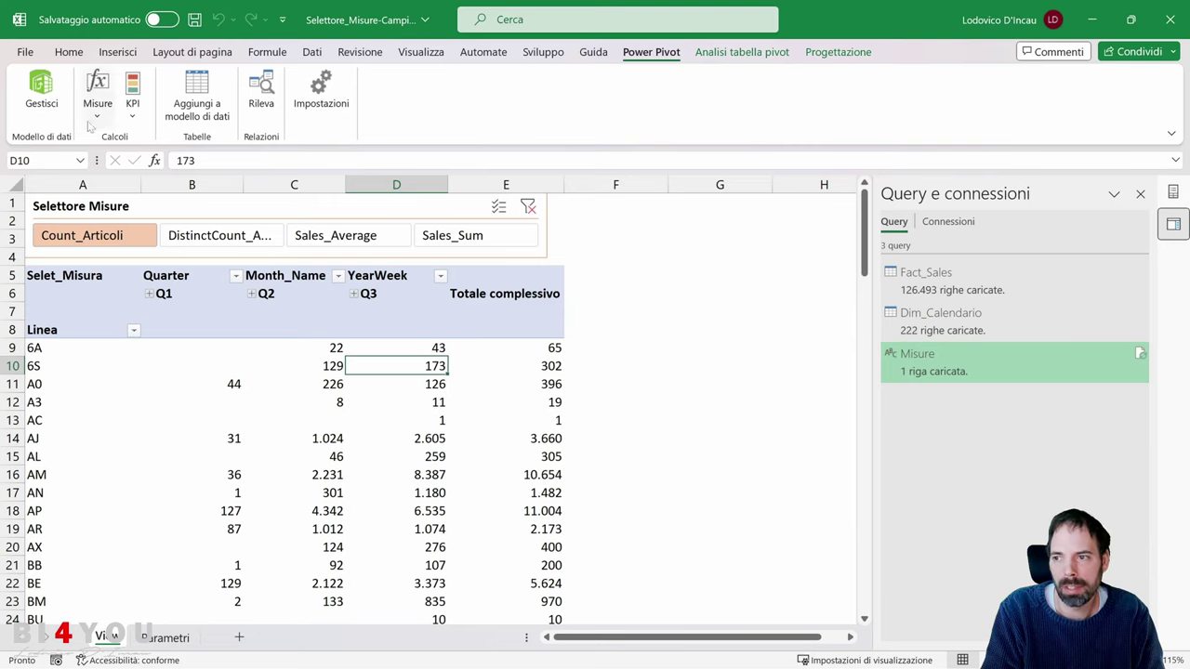
pyautogui.click(41, 93)
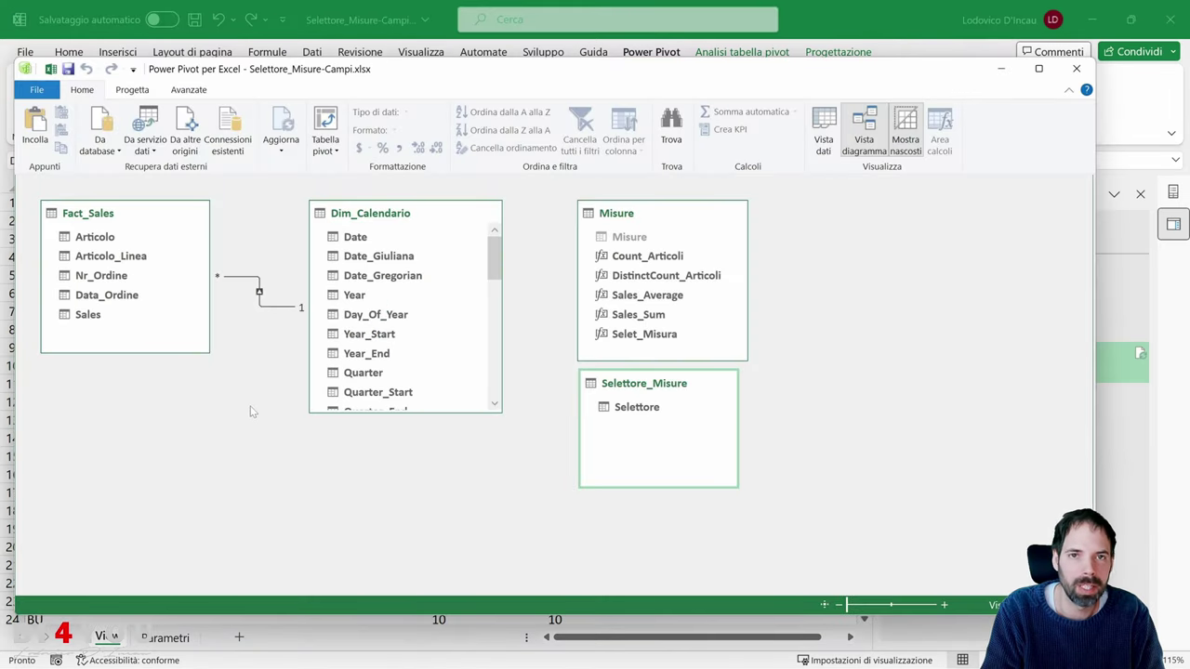
# - Rearrange Fact_Sales and Dim_Calendario in the diagram and check Date_Gregorian's data type
pyautogui.moveTo(104, 216); pyautogui.dragTo(149, 234)
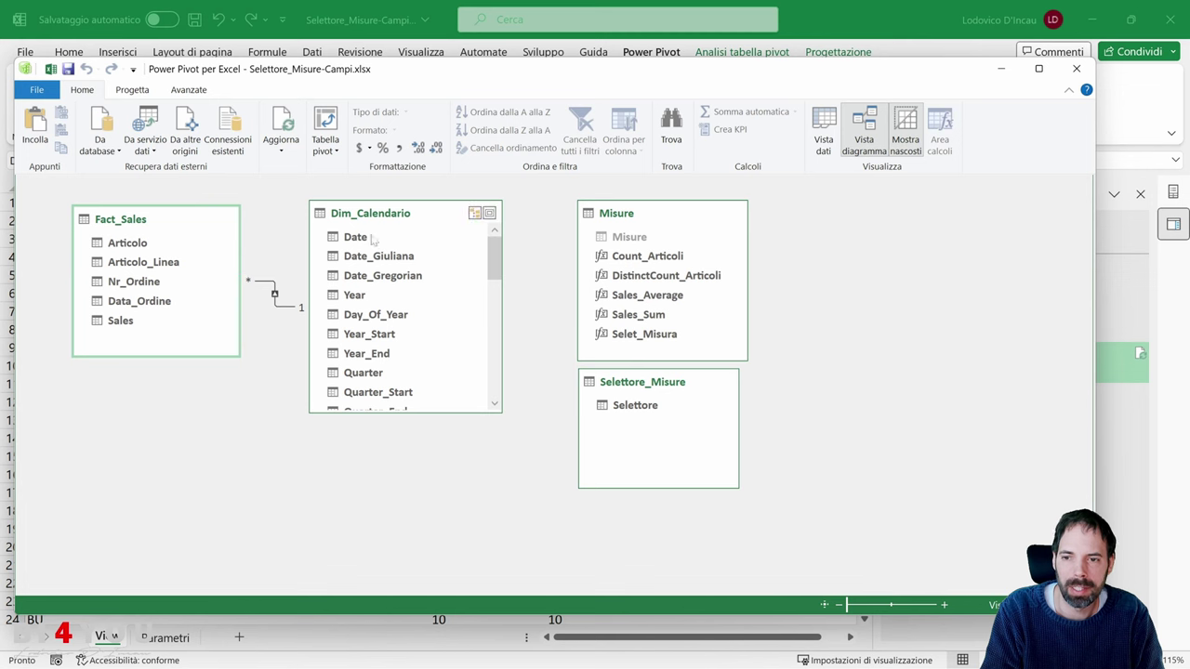
pyautogui.click(395, 214)
pyautogui.moveTo(395, 214); pyautogui.dragTo(426, 213)
pyautogui.scroll(-3, 411, 277)
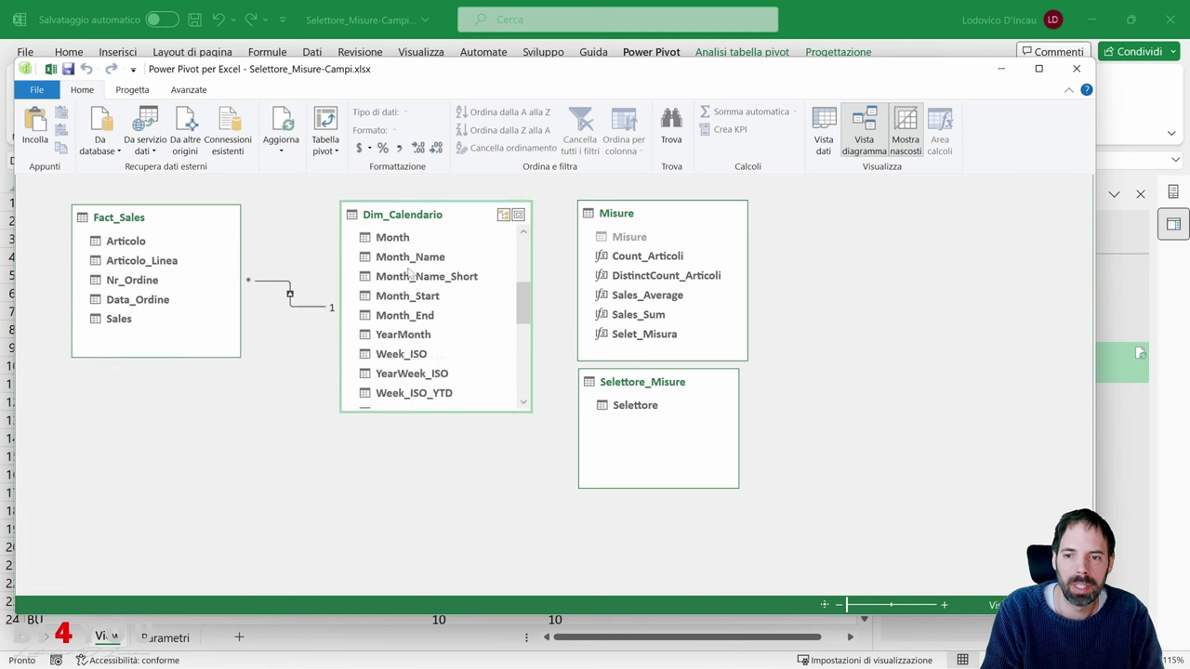
pyautogui.scroll(3, 419, 310)
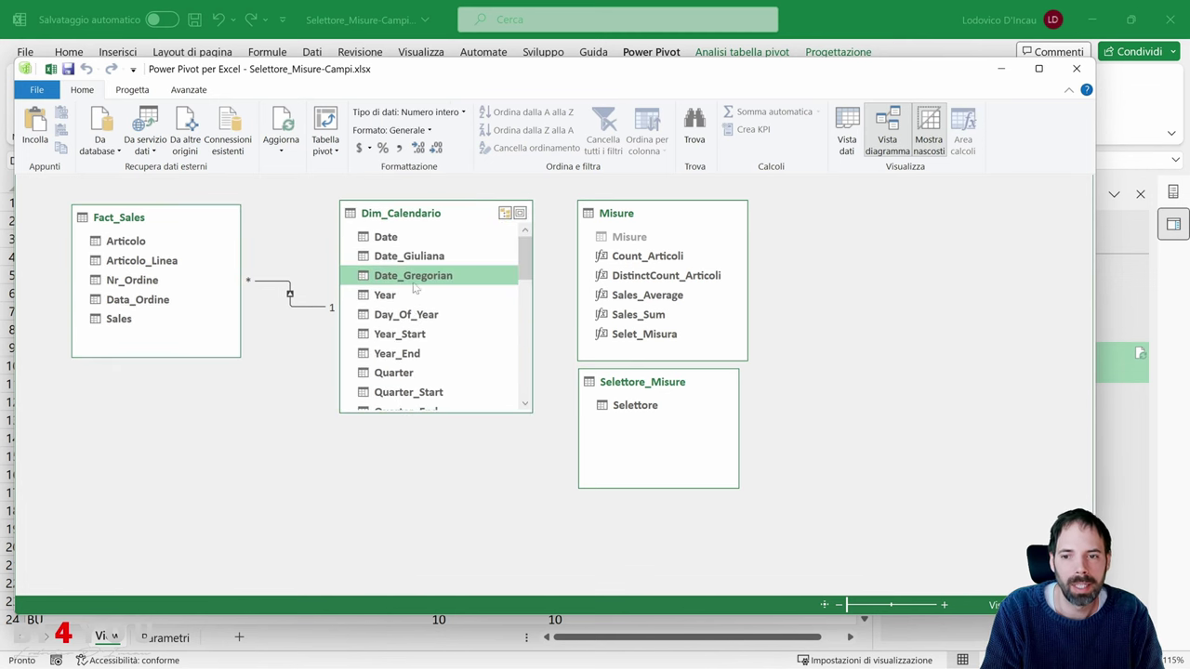
pyautogui.click(413, 281)
pyautogui.scroll(-3, 416, 315)
pyautogui.scroll(3, 416, 326)
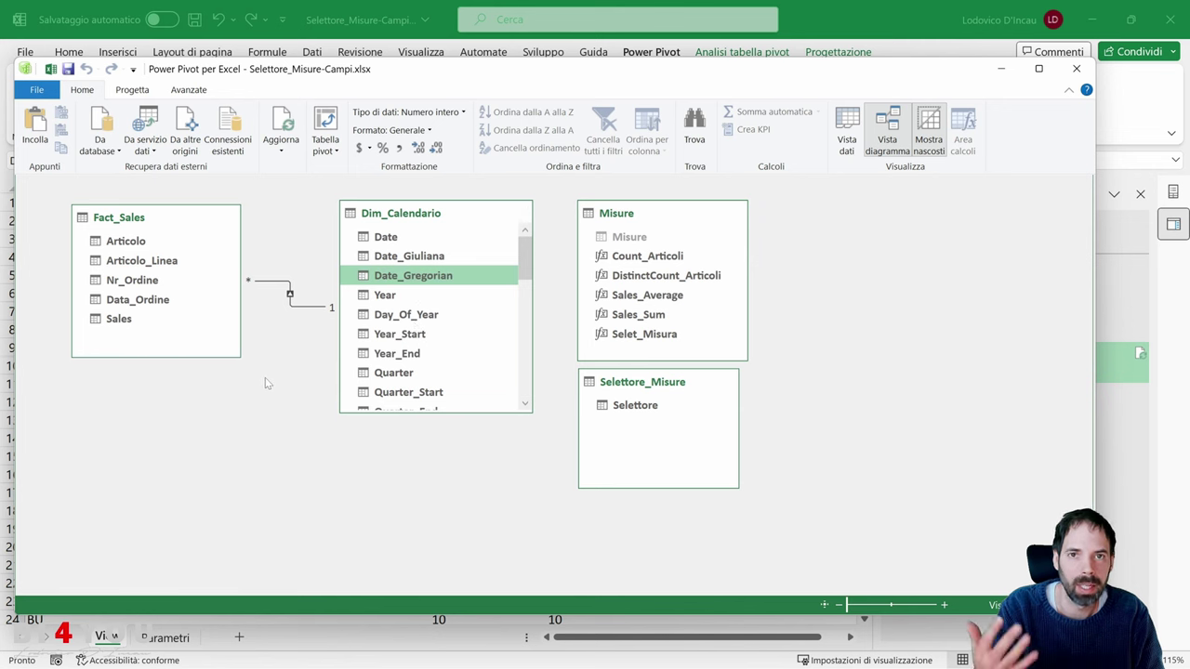
# - Inspect the Fact_Sales–Dim_Calendario relationship, reposition Misure and Selettore_Misure, and close Power Pivot
pyautogui.click(280, 285)
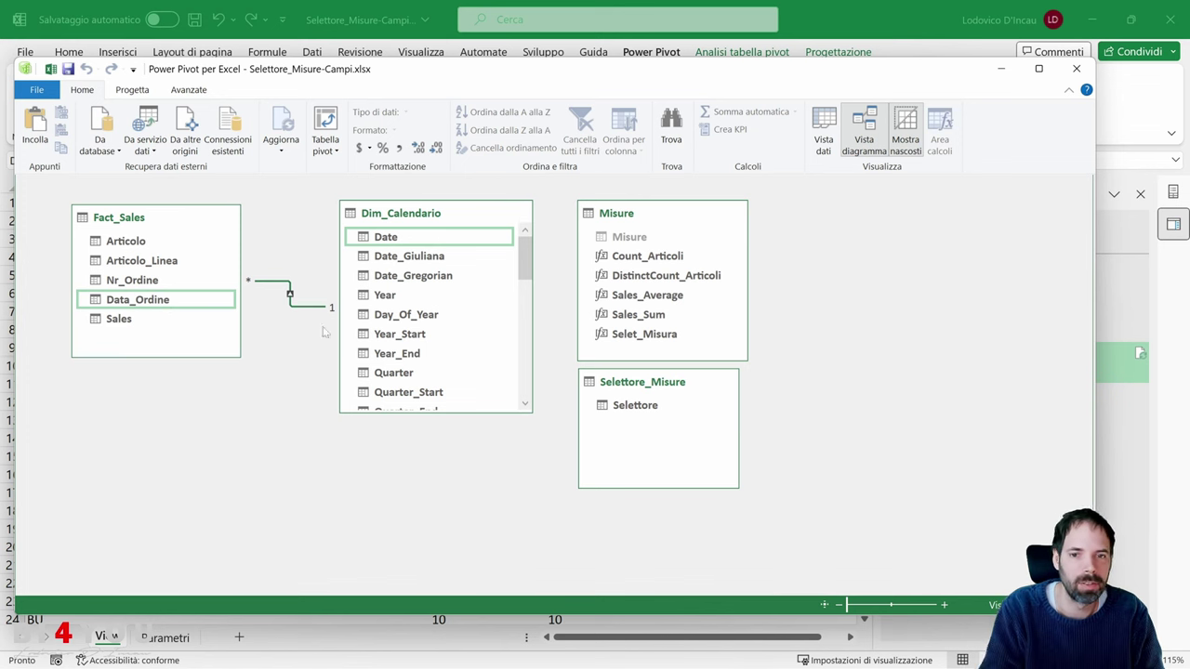
pyautogui.moveTo(612, 206); pyautogui.dragTo(604, 207)
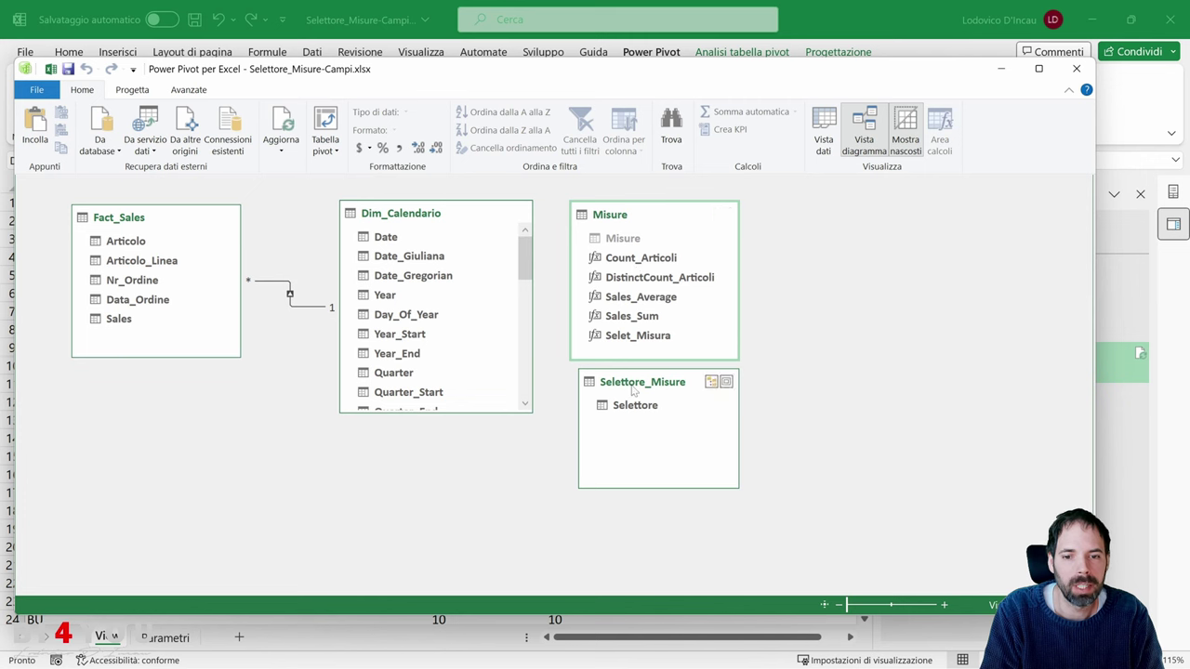
pyautogui.moveTo(633, 388); pyautogui.dragTo(622, 399)
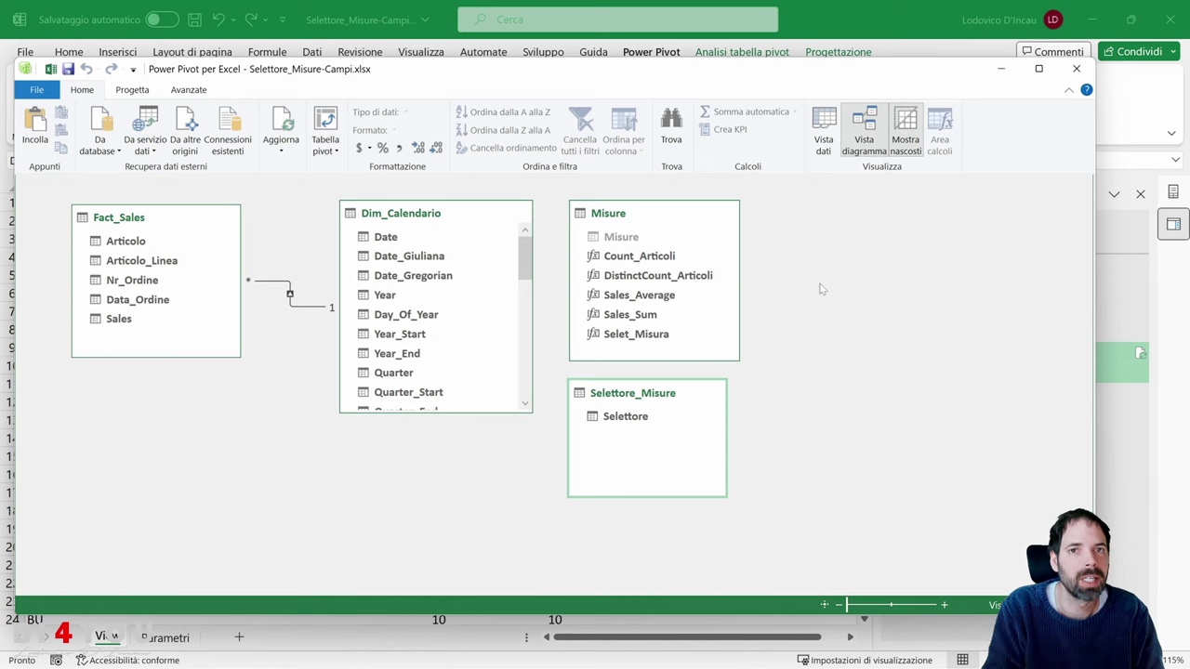
pyautogui.click(861, 36)
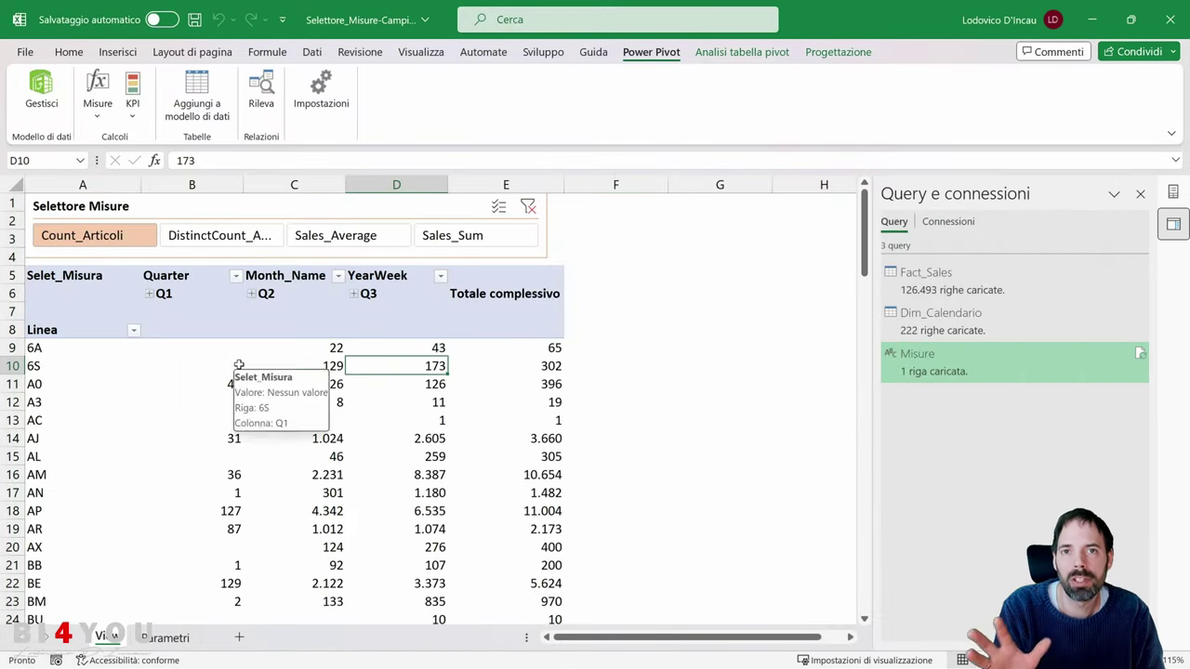
# - Select the Linea labels and Q1–Q3 headers, then show the PivotTable Fields pane
pyautogui.moveTo(58, 347); pyautogui.dragTo(47, 475)
pyautogui.click(202, 294)
pyautogui.moveTo(203, 294); pyautogui.dragTo(431, 303)
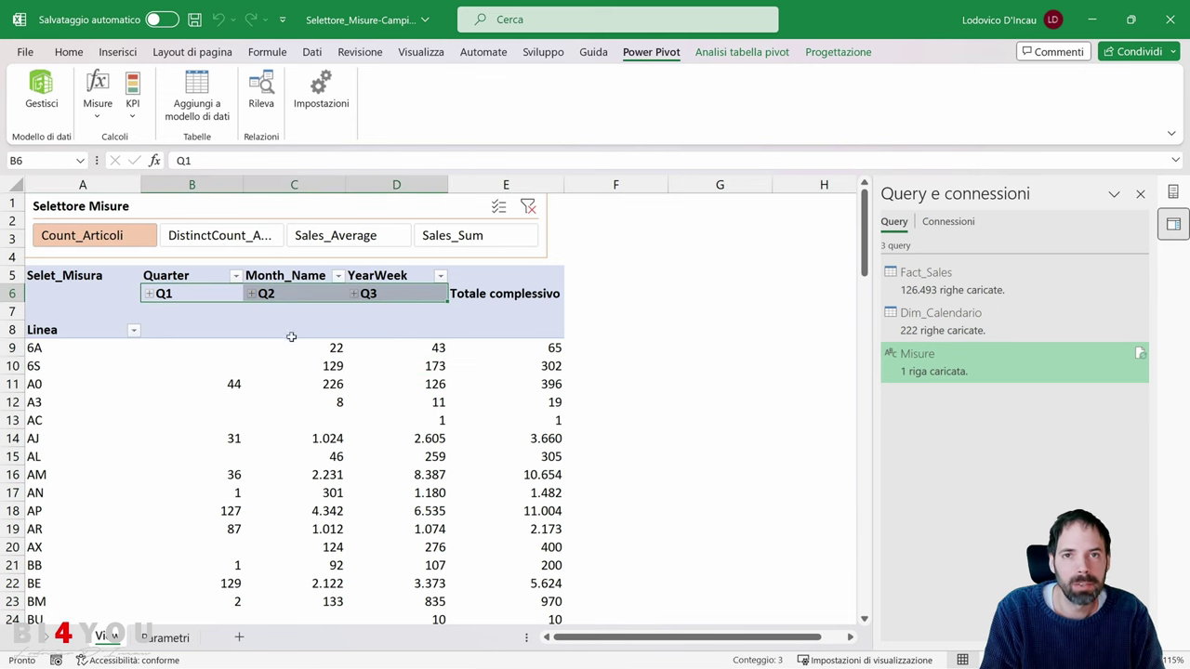
pyautogui.click(351, 347)
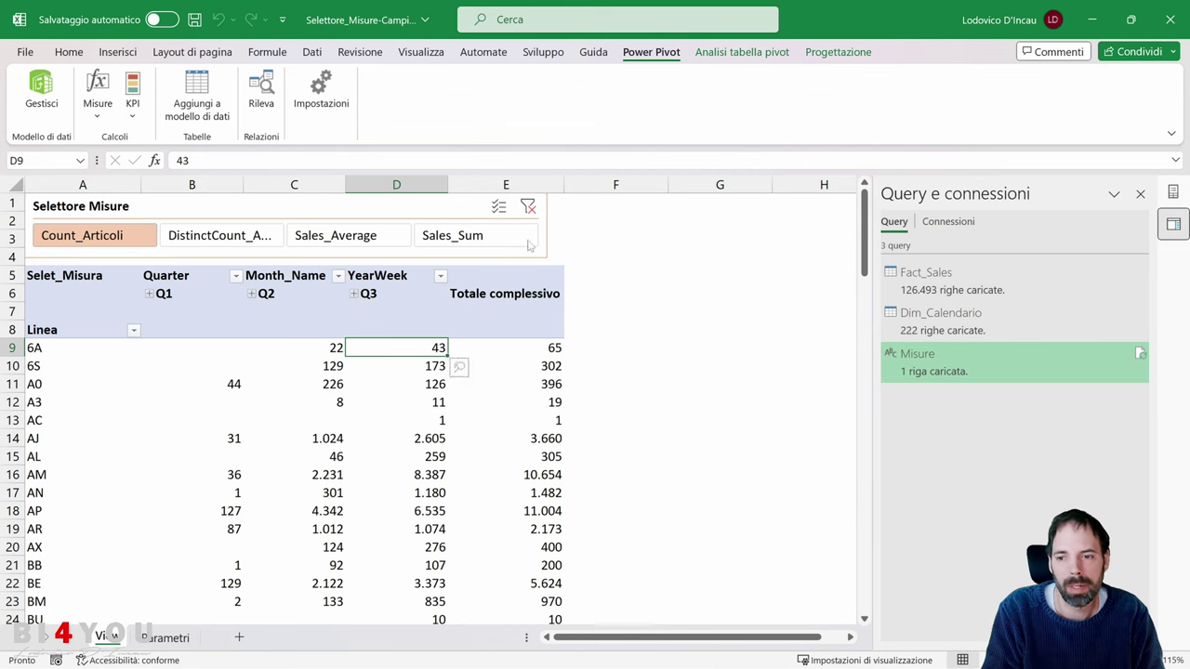
pyautogui.click(216, 296)
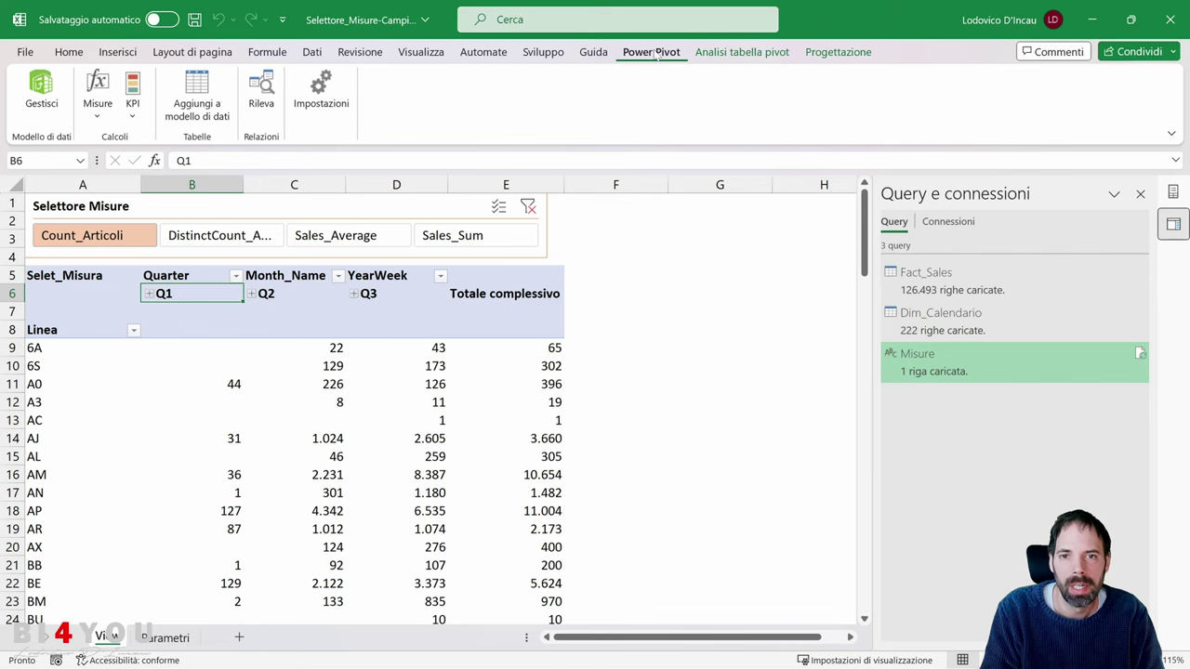
pyautogui.click(1173, 193)
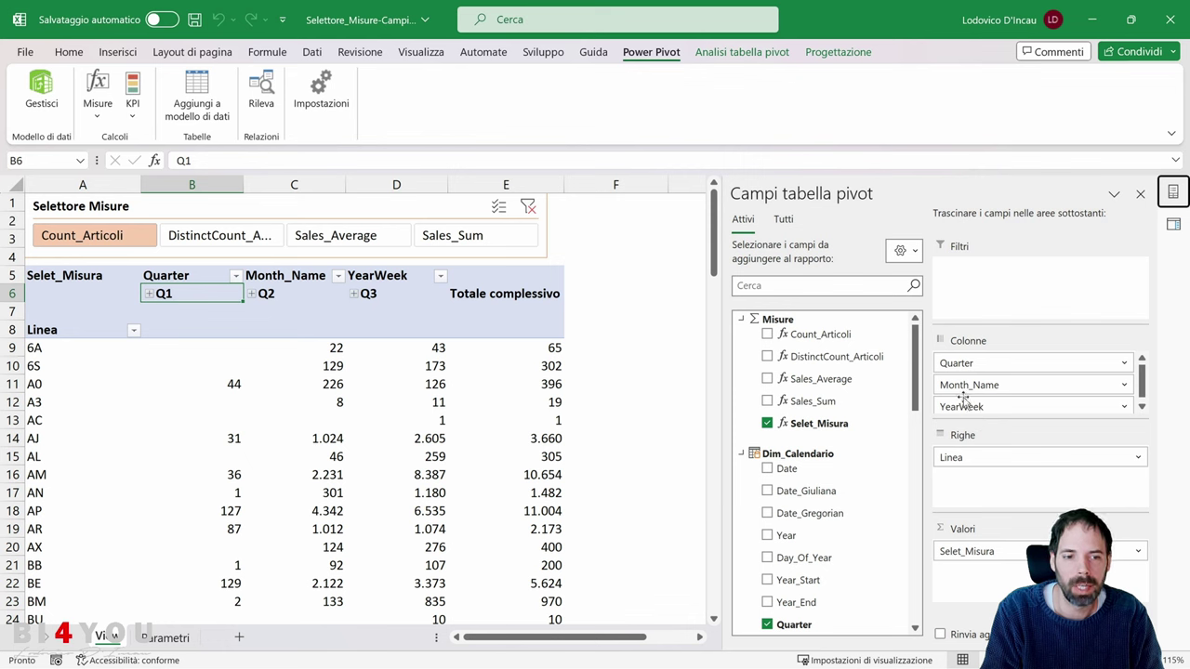
# - Expand and collapse Q1, expand all quarters into months, and close the field list
pyautogui.click(163, 293)
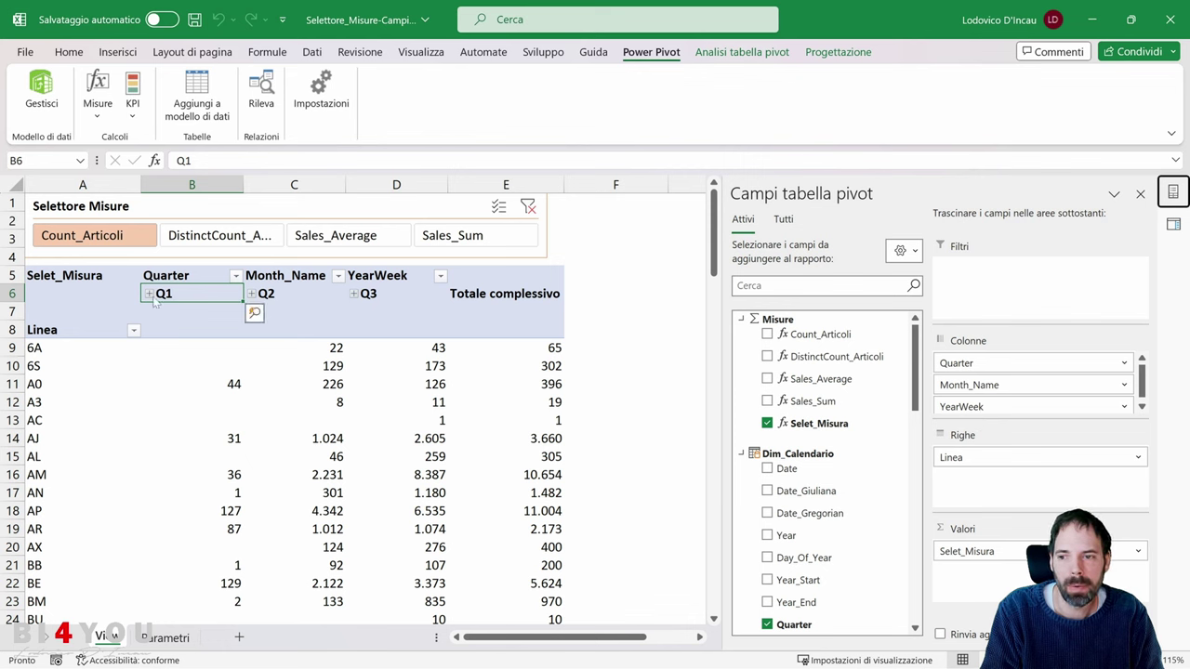
pyautogui.click(150, 294)
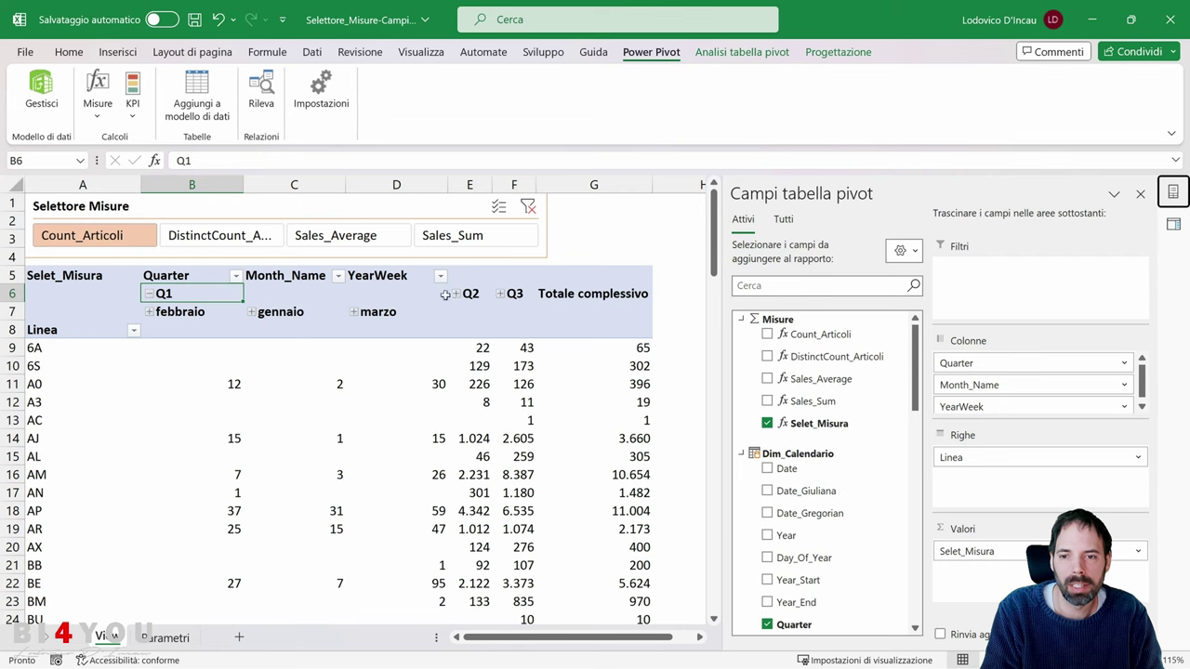
pyautogui.click(149, 293)
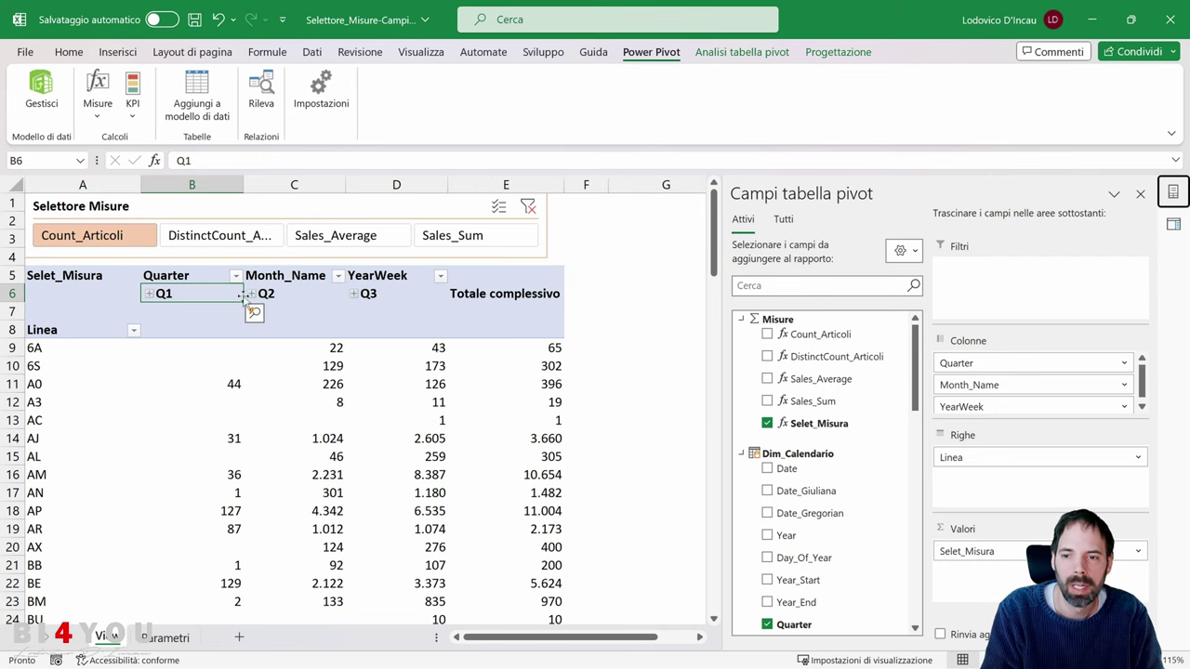
pyautogui.rightClick(294, 296)
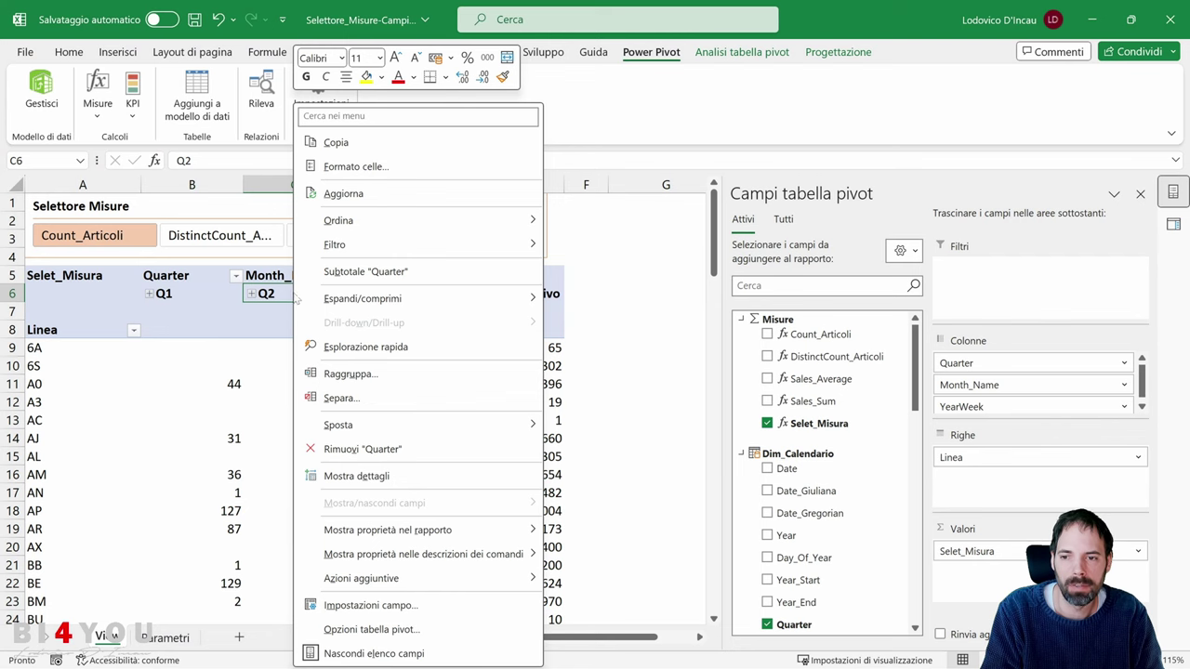
pyautogui.moveTo(397, 309)
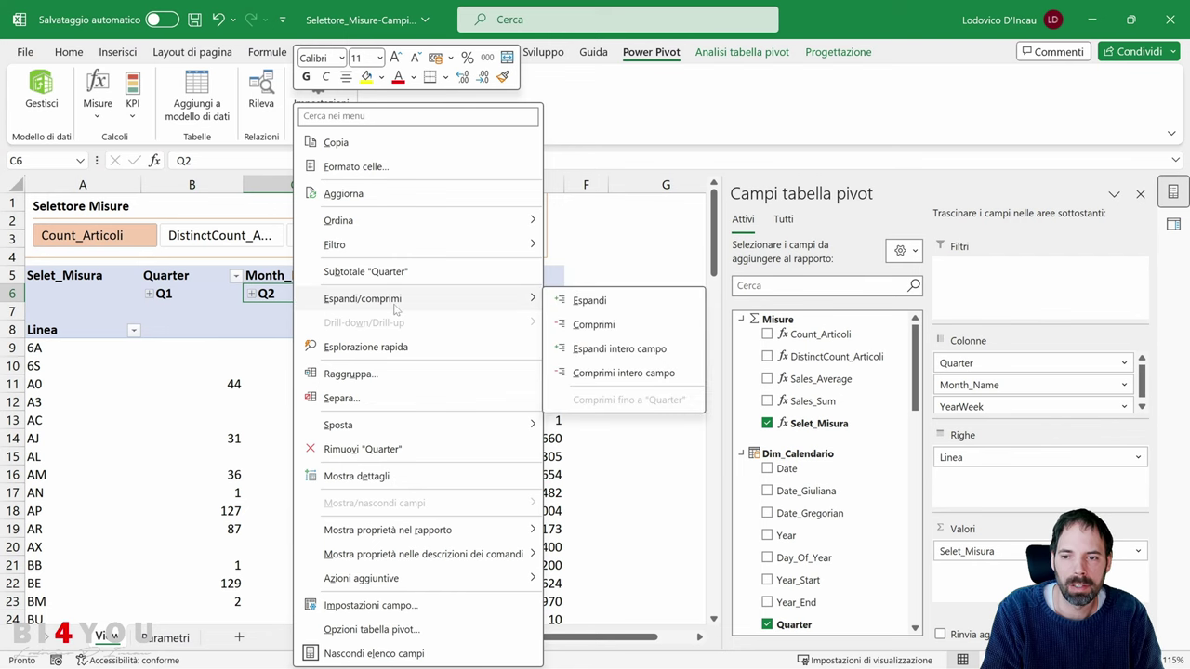
pyautogui.click(628, 350)
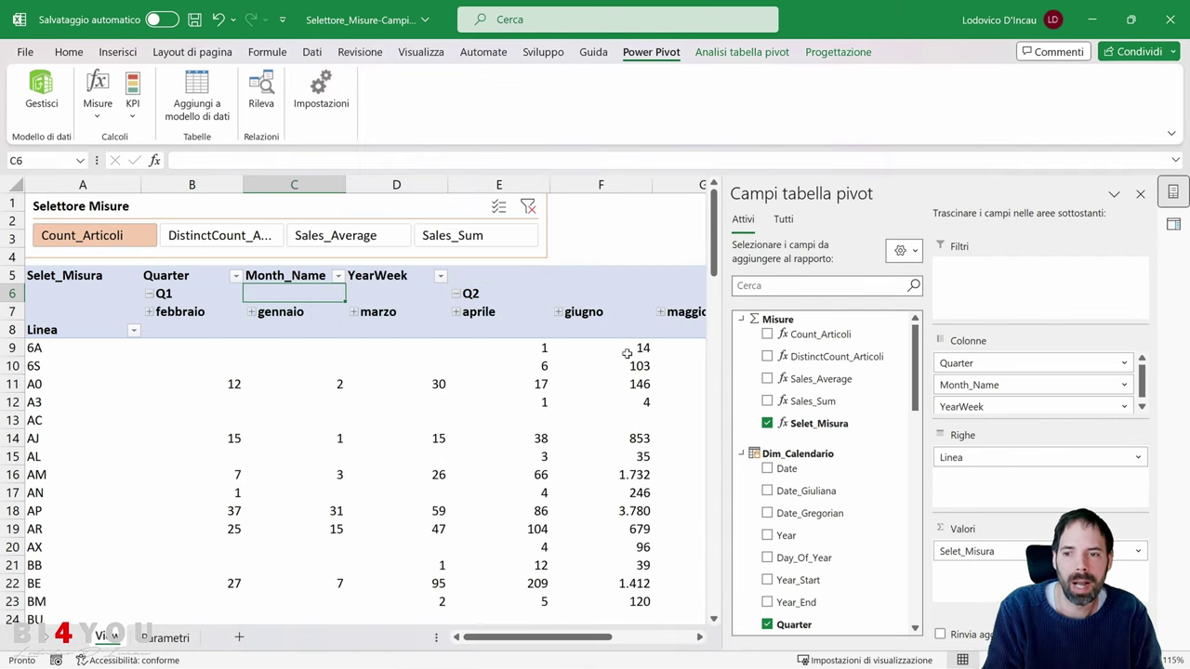
pyautogui.click(1140, 193)
# - Expand the months into YearWeek columns, then undo back to the month level
pyautogui.rightClick(397, 315)
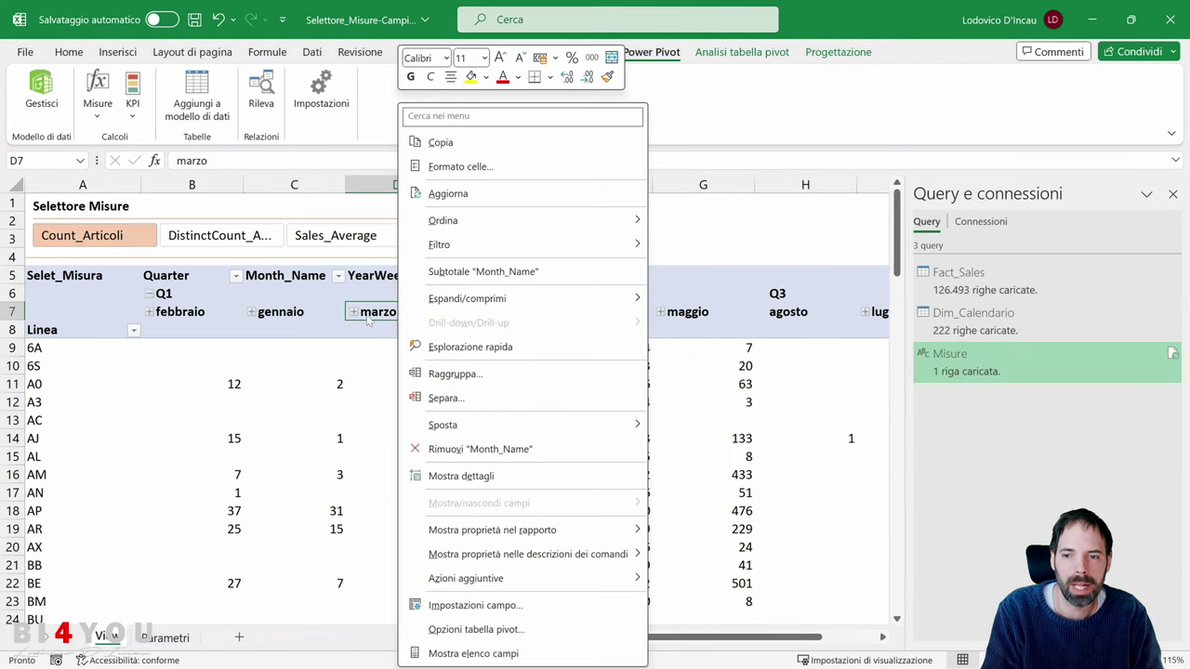
pyautogui.moveTo(465, 299)
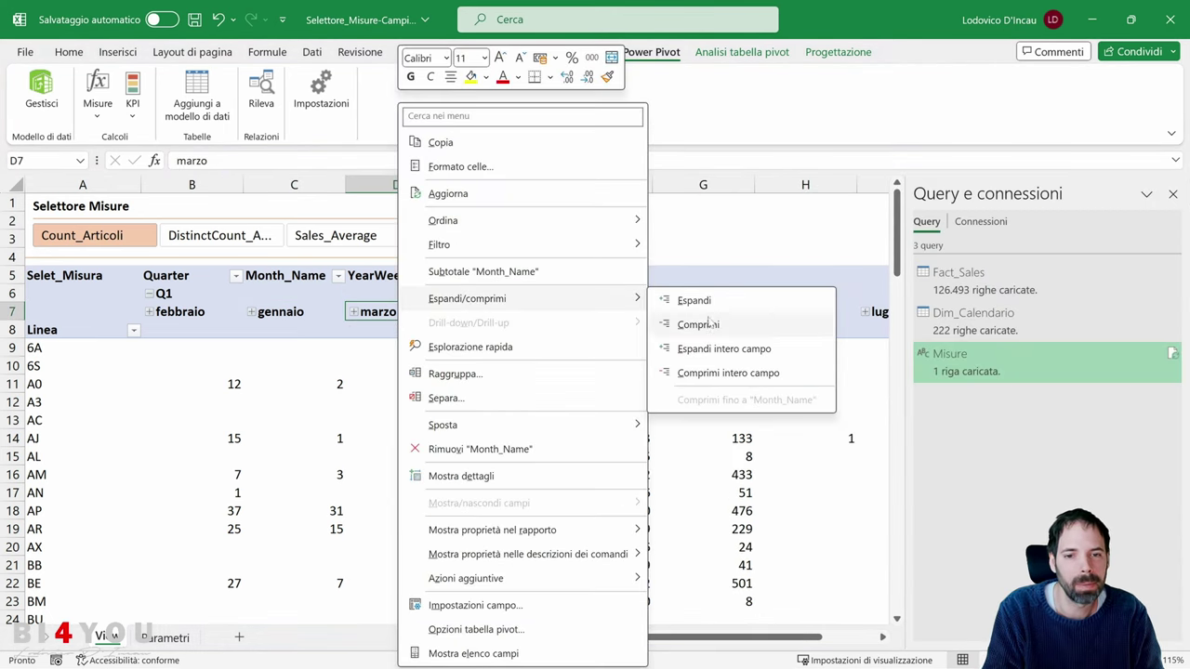
pyautogui.click(730, 349)
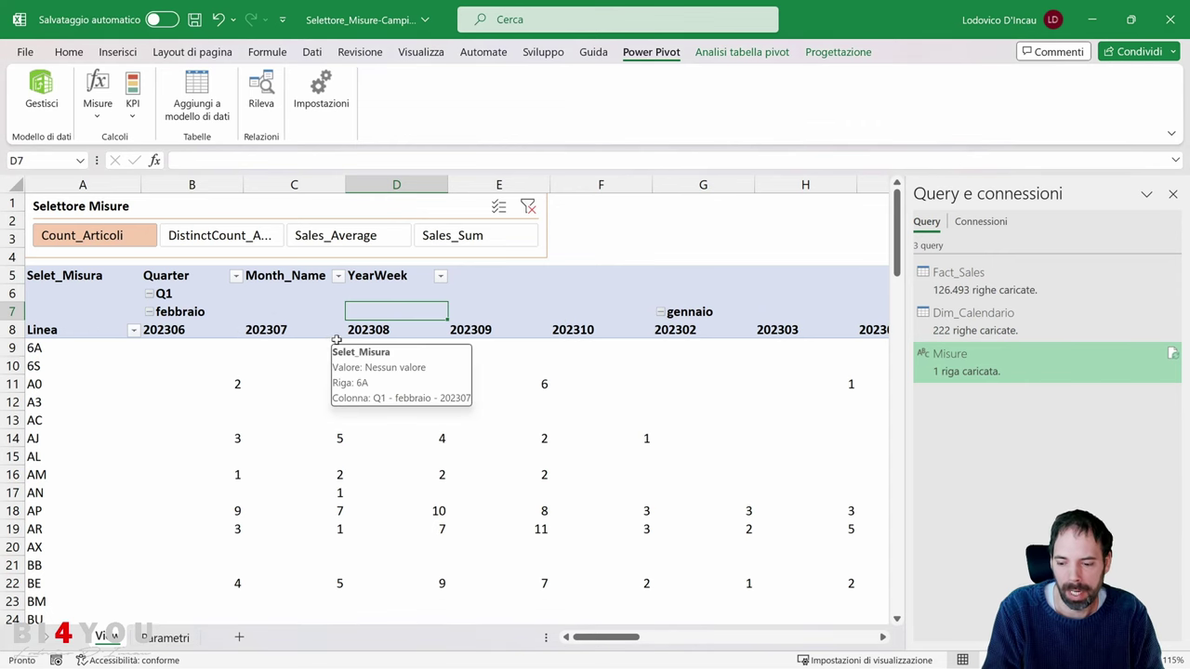
pyautogui.hotkey('ctrl', 'z')
pyautogui.hotkey('ctrl', 'z')
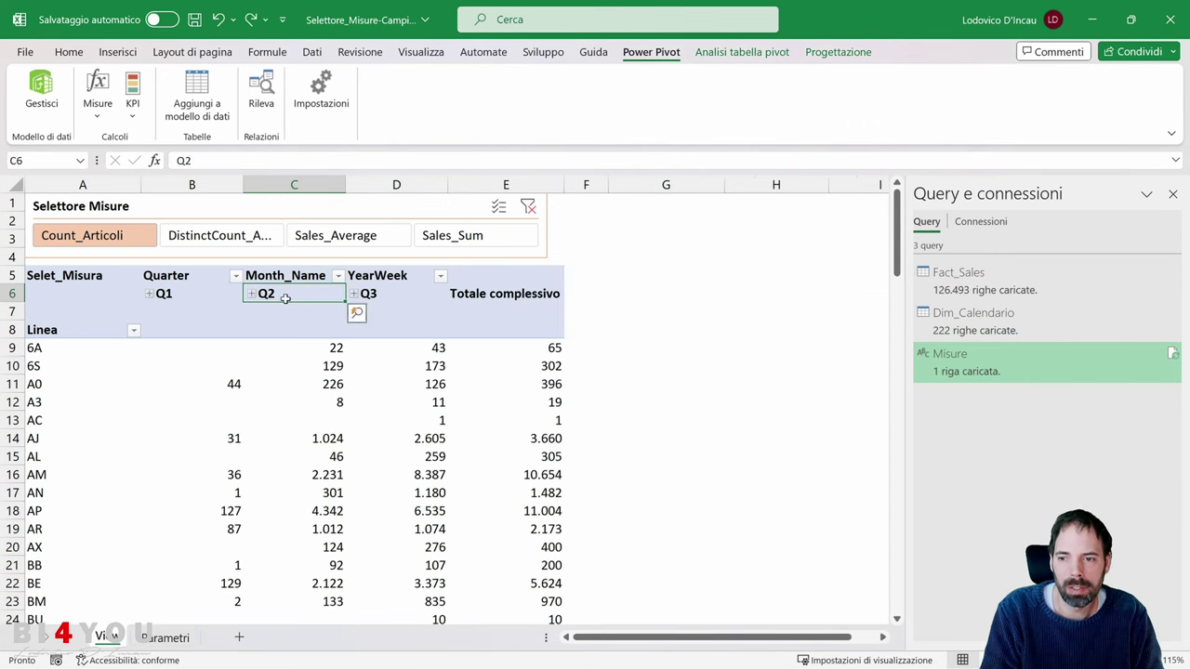
pyautogui.rightClick(281, 303)
pyautogui.press('Escape')
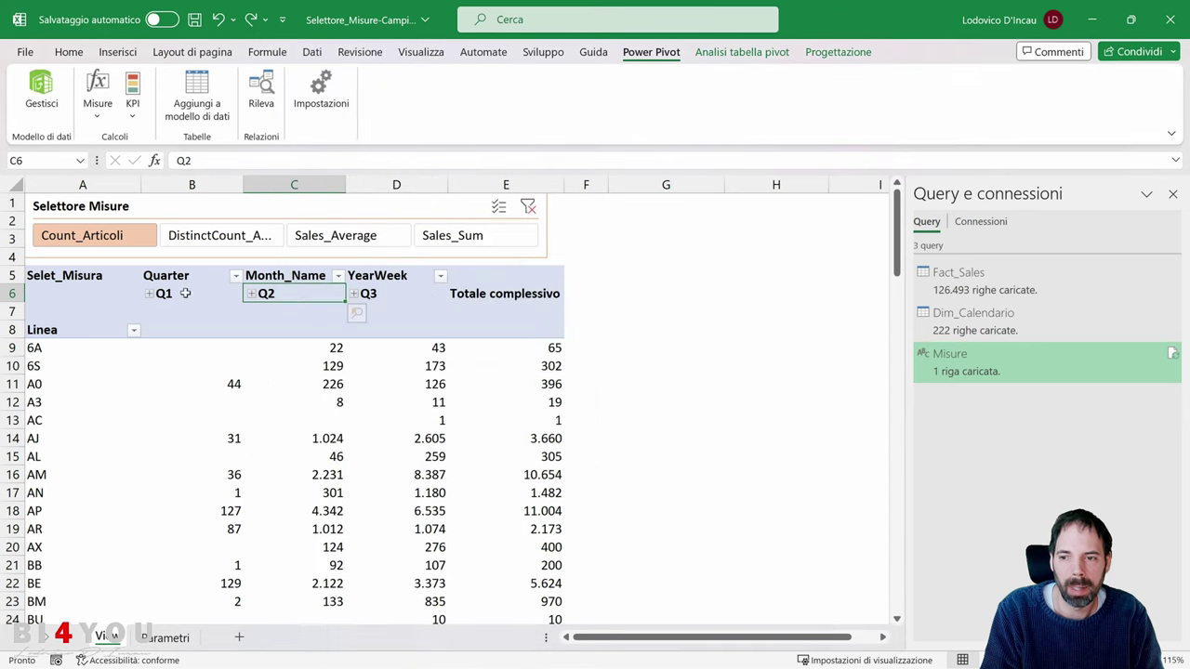
pyautogui.click(318, 362)
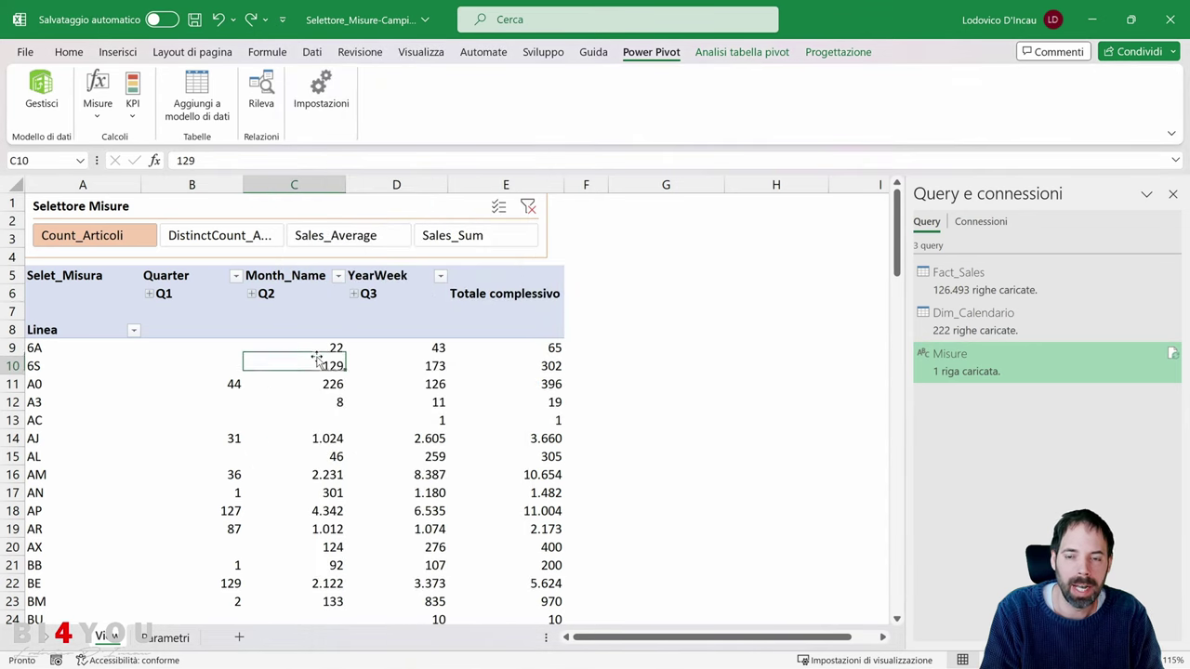
# - Toggle the pivot's +/- buttons on the Analisi tabella pivot tab, leaving them visible
pyautogui.click(711, 53)
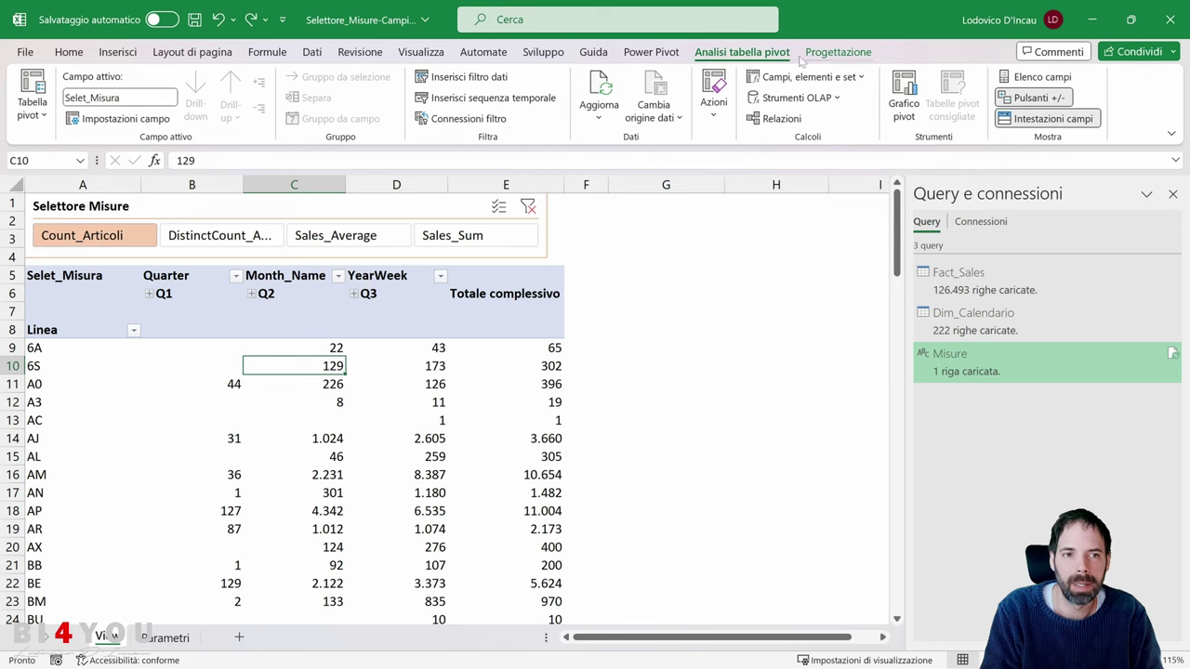
pyautogui.click(1034, 97)
pyautogui.click(1038, 100)
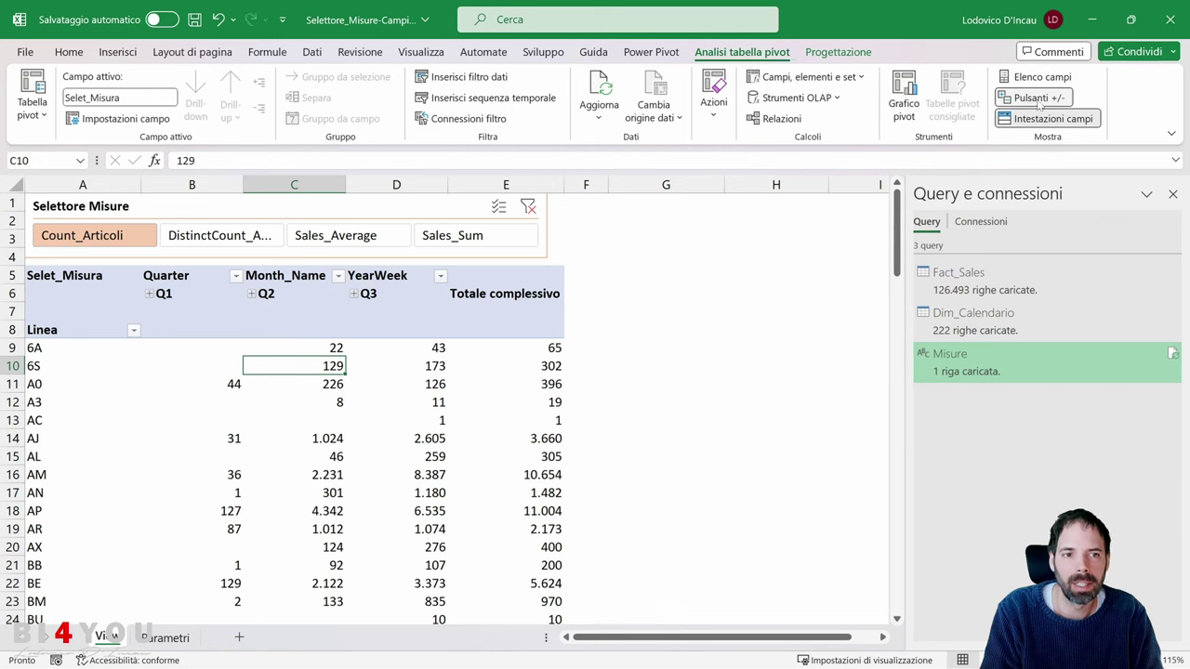
pyautogui.click(1038, 101)
pyautogui.click(1038, 101)
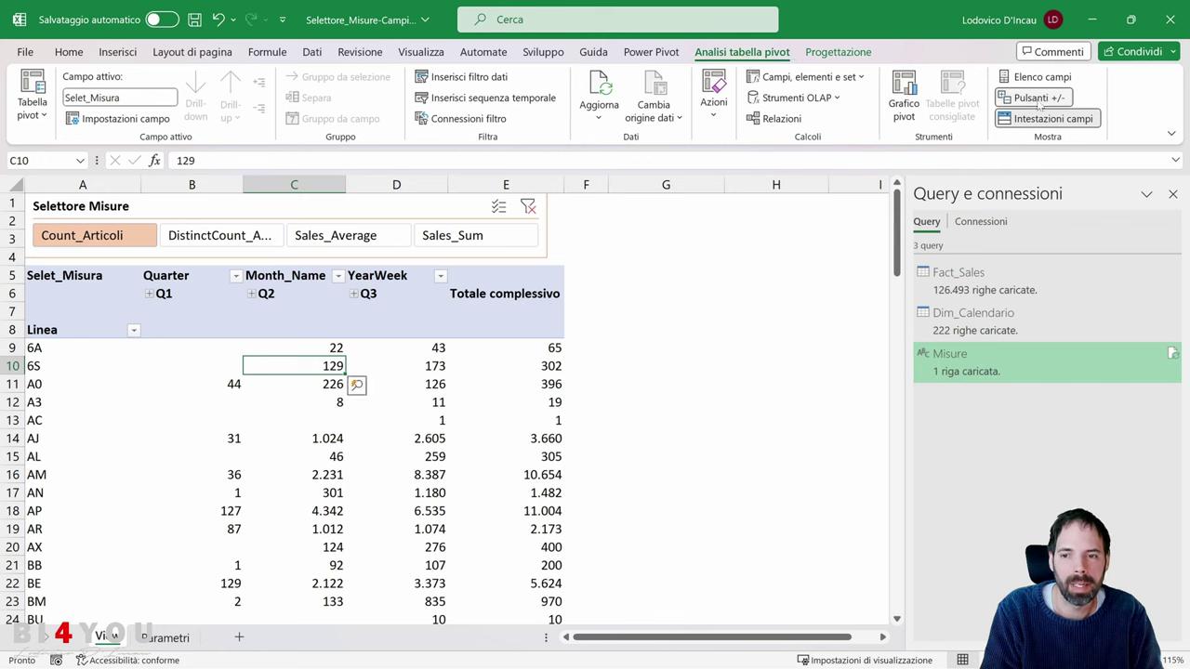
# - Expand Q2 into months and maggio into weeks, then collapse both back
pyautogui.rightClick(294, 298)
pyautogui.moveTo(393, 307)
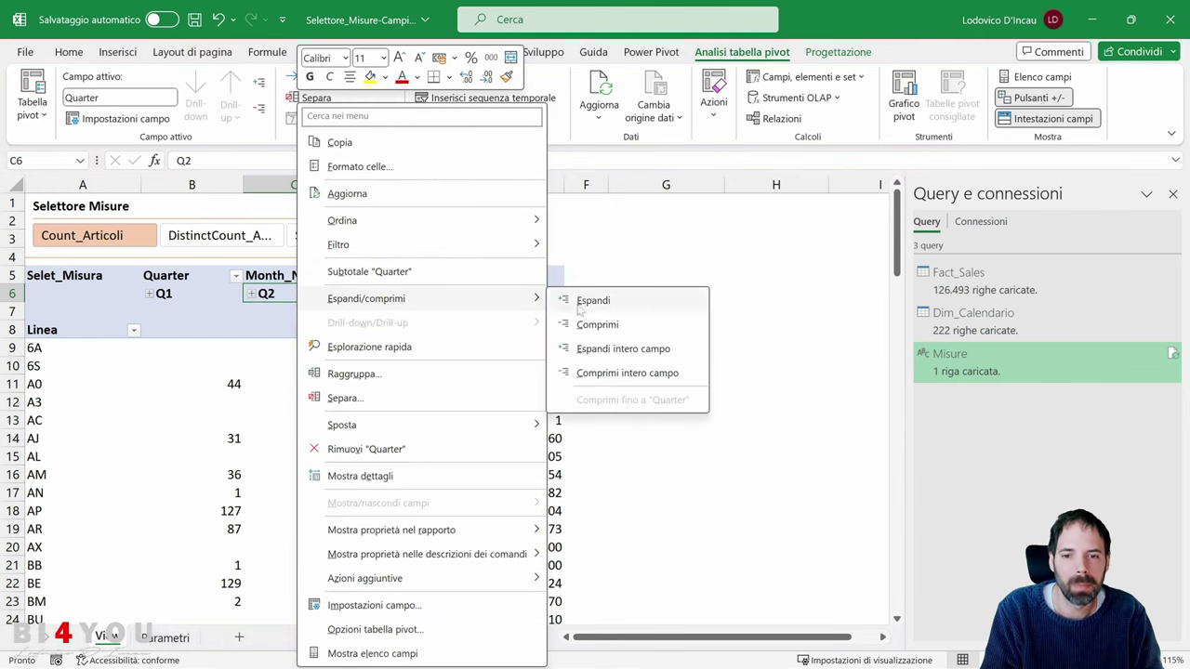
pyautogui.click(623, 348)
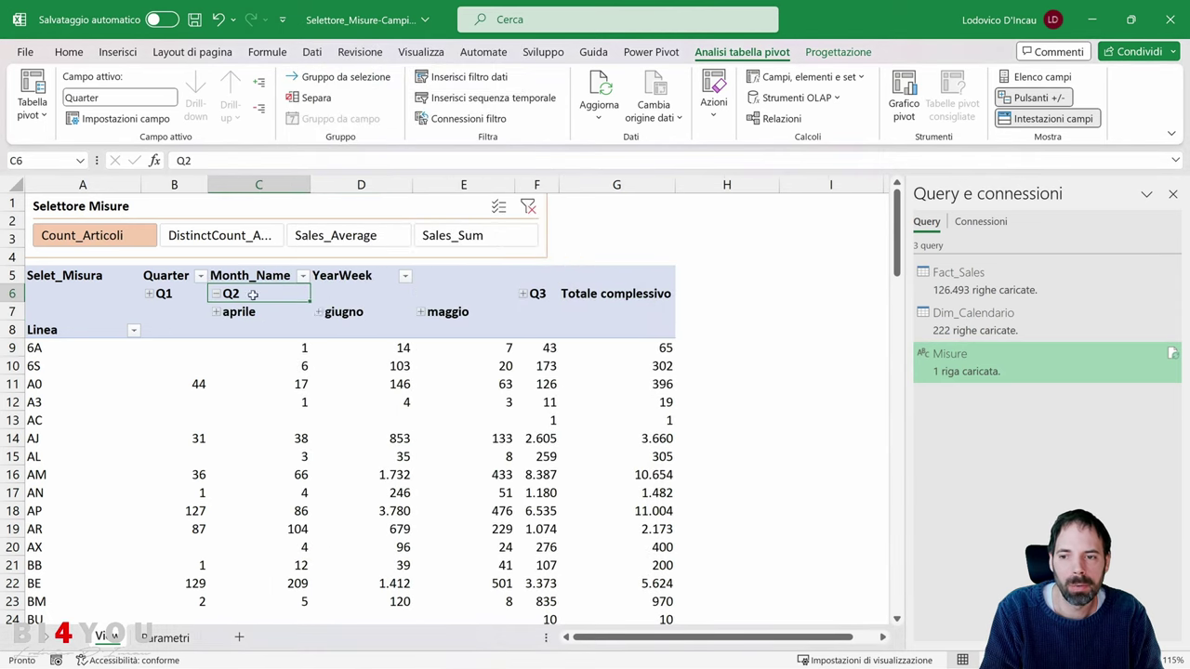
pyautogui.click(421, 312)
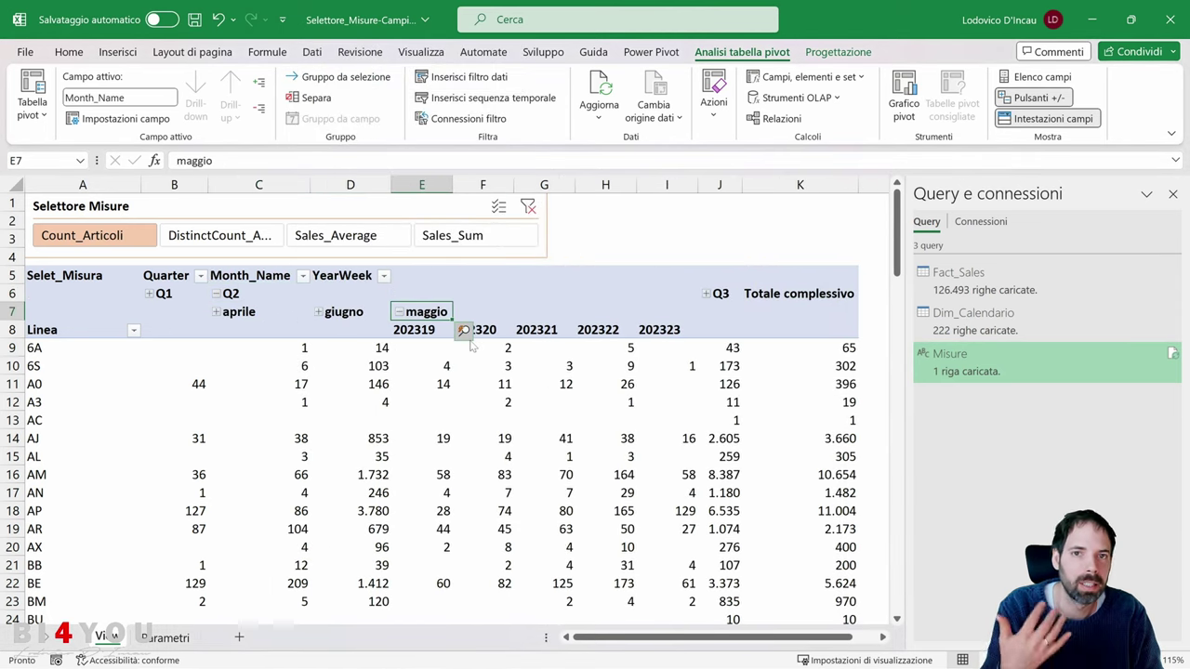
pyautogui.click(400, 314)
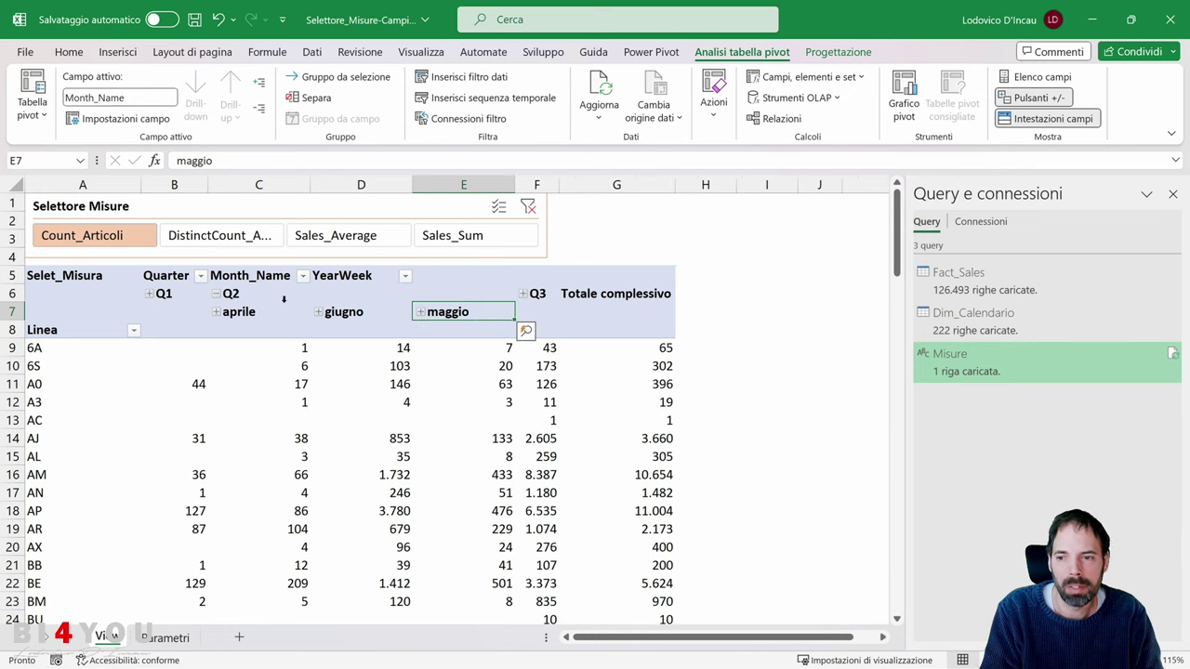
pyautogui.click(217, 293)
pyautogui.click(293, 365)
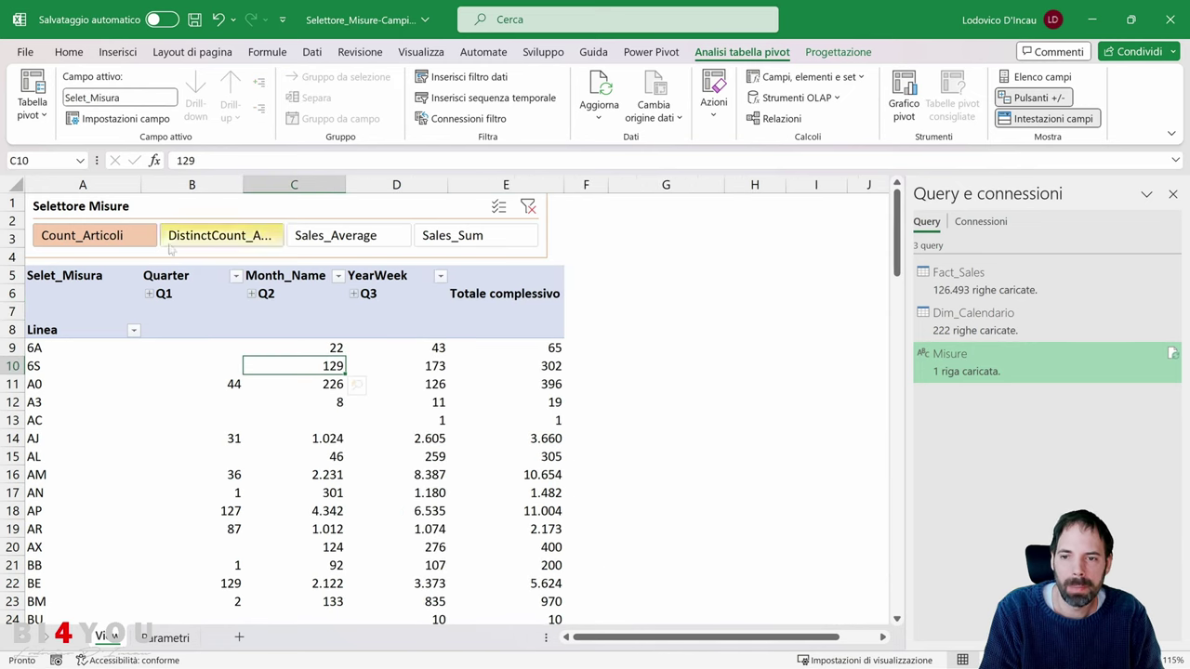
# - Review the four measure names in the Parametri sheet's Selettore table
pyautogui.click(166, 638)
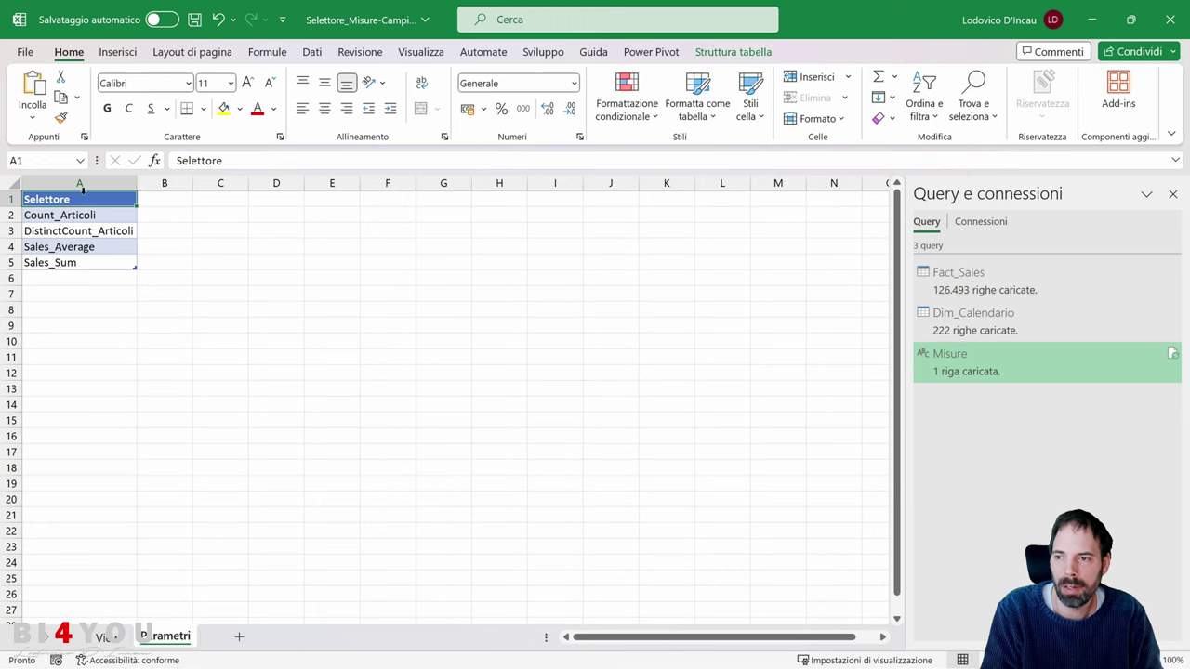
pyautogui.scroll(8, 116, 296)
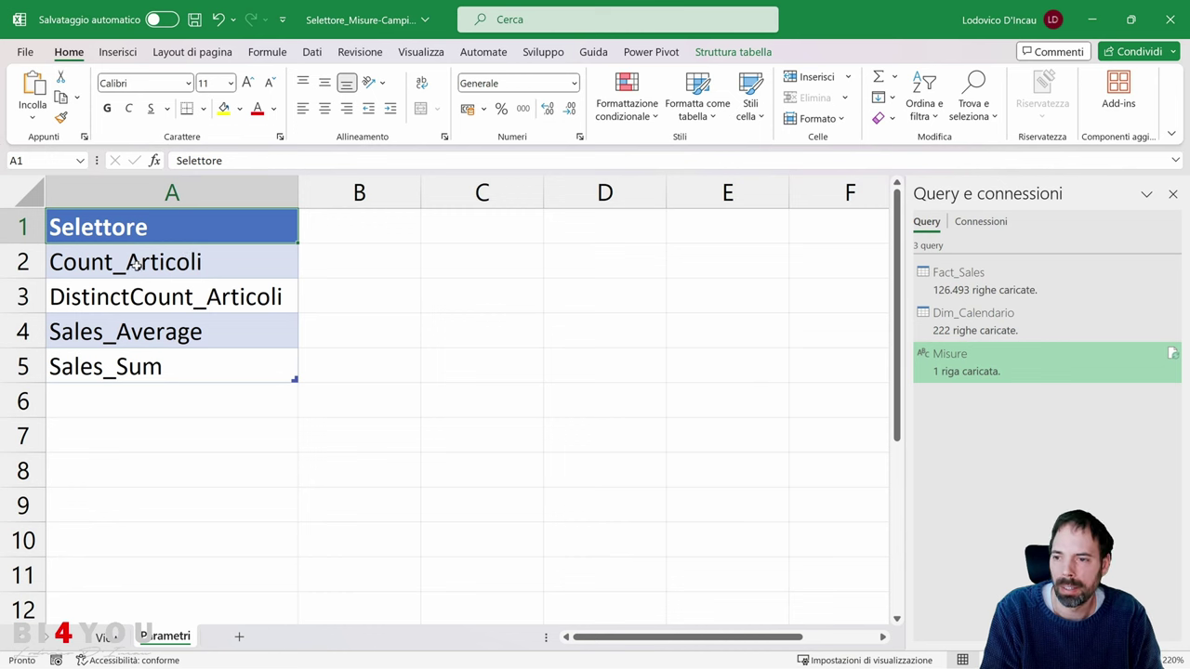
pyautogui.moveTo(136, 265); pyautogui.dragTo(131, 368)
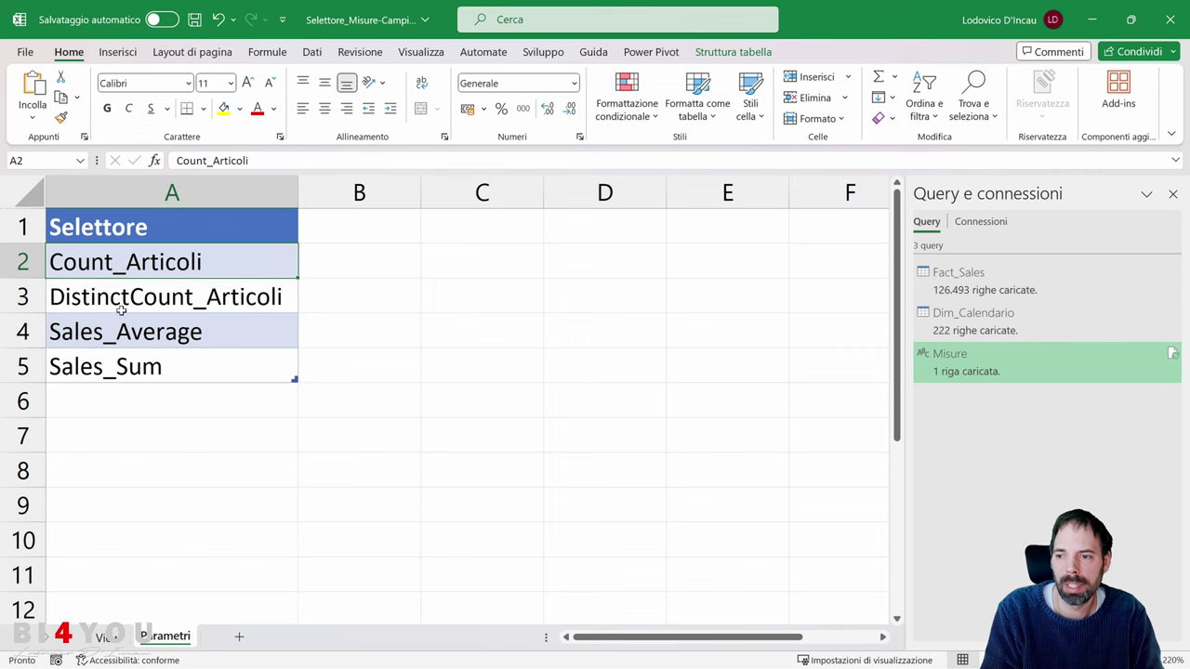
pyautogui.click(124, 298)
pyautogui.click(144, 332)
pyautogui.click(146, 373)
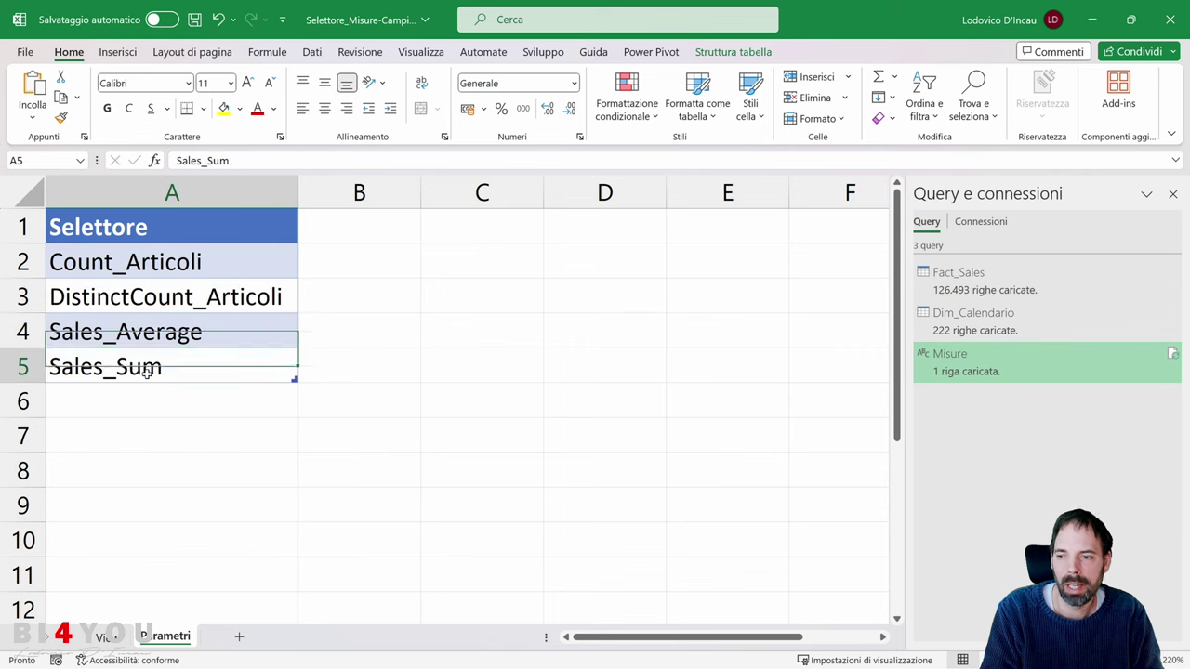
# - Return to the Vista sheet with the pivot table and Selettore Misure slicer
pyautogui.click(110, 638)
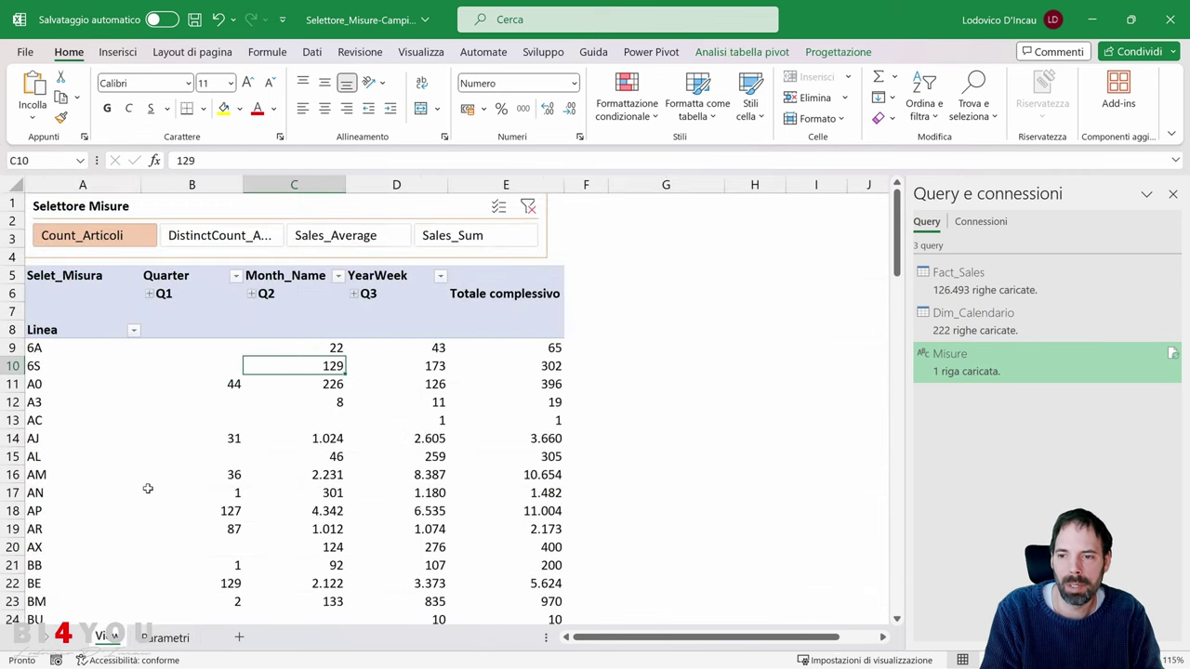
pyautogui.click(164, 638)
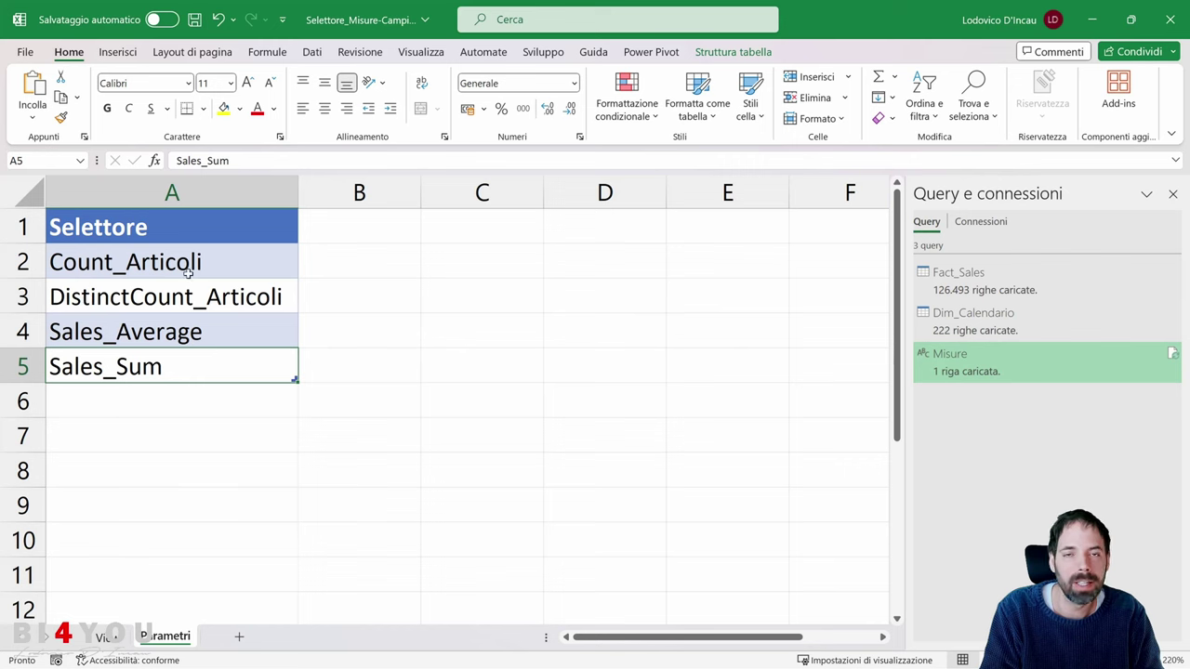
pyautogui.click(106, 638)
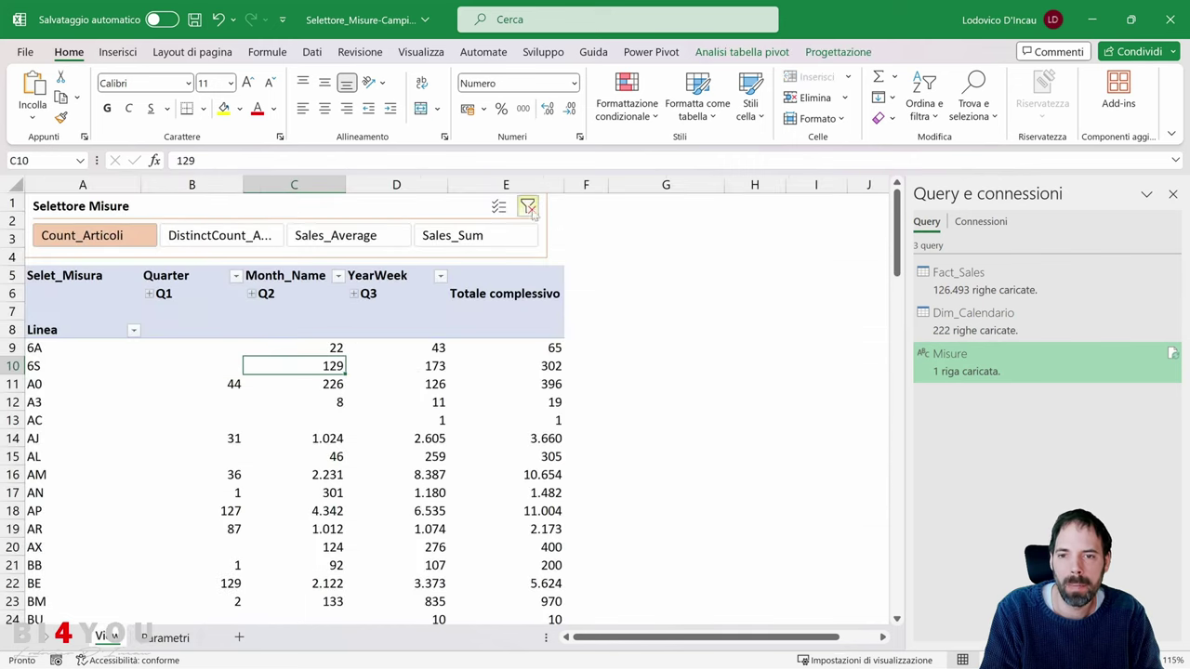
pyautogui.click(348, 209)
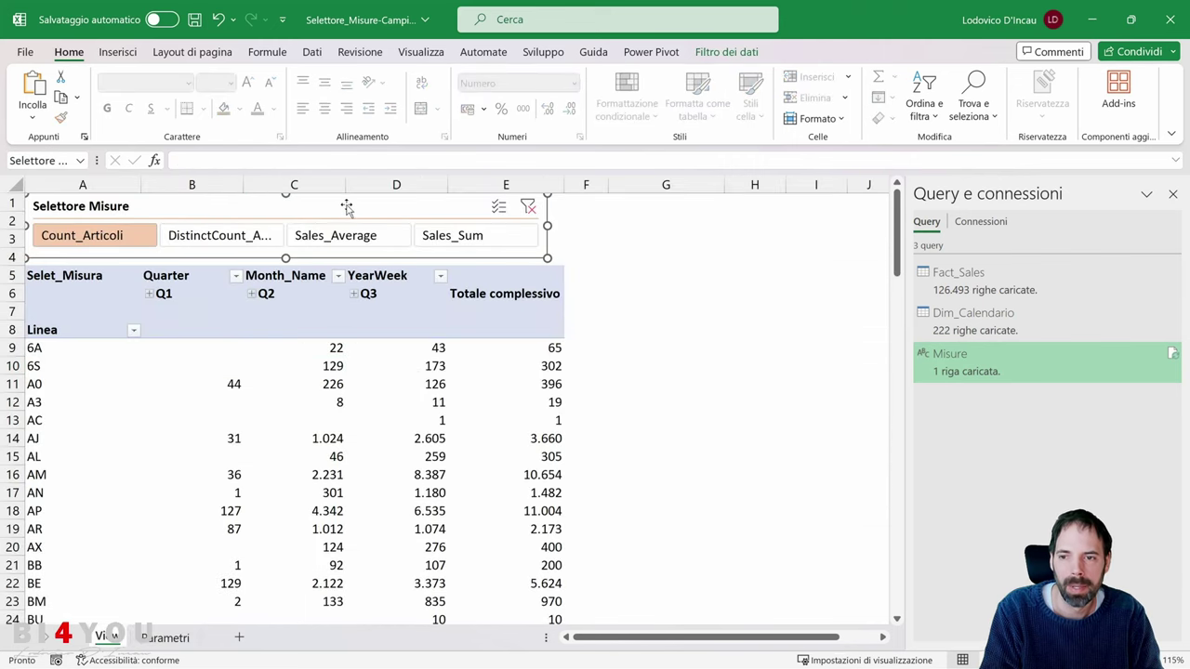
pyautogui.click(727, 54)
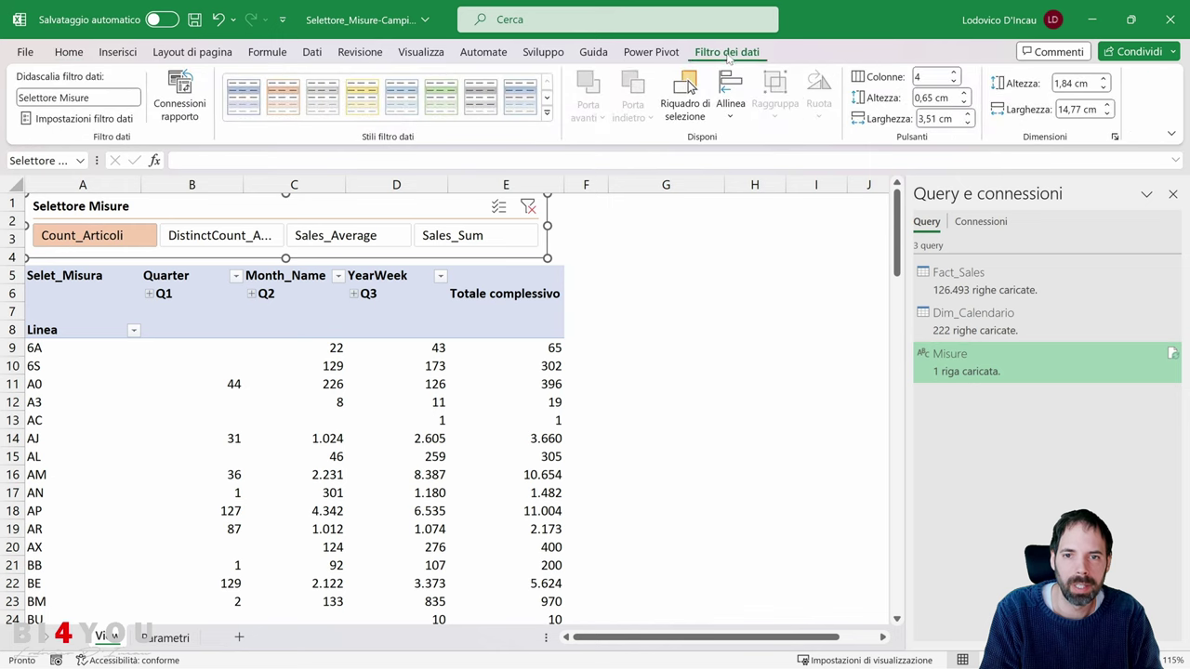
pyautogui.click(362, 364)
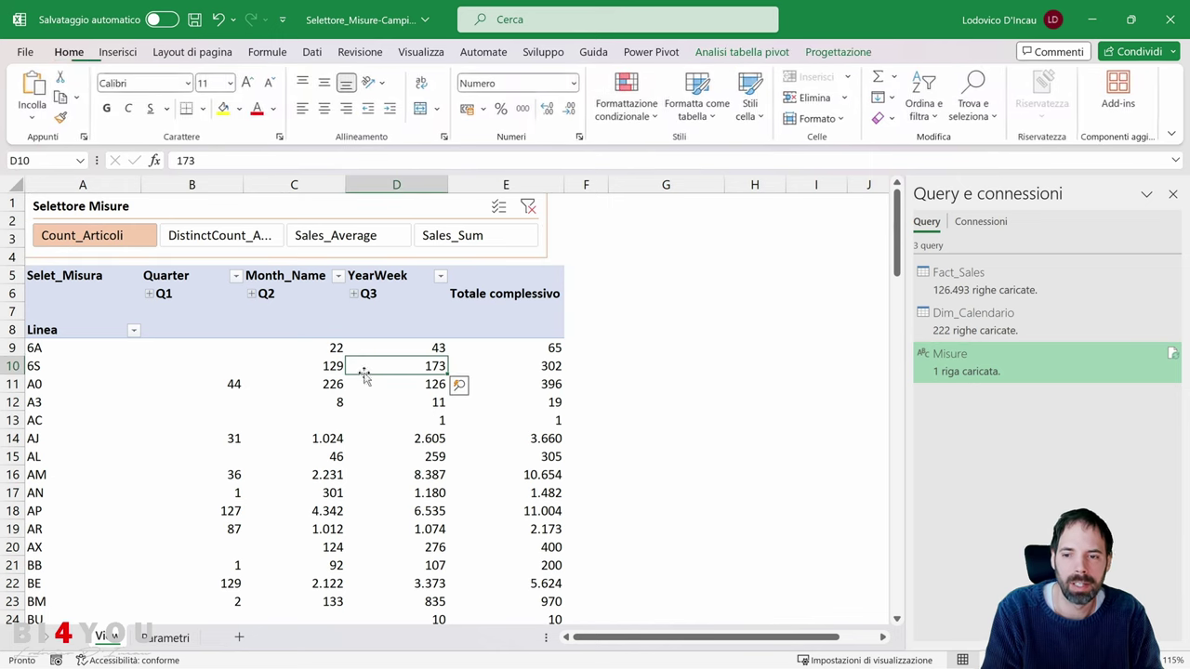
pyautogui.click(732, 52)
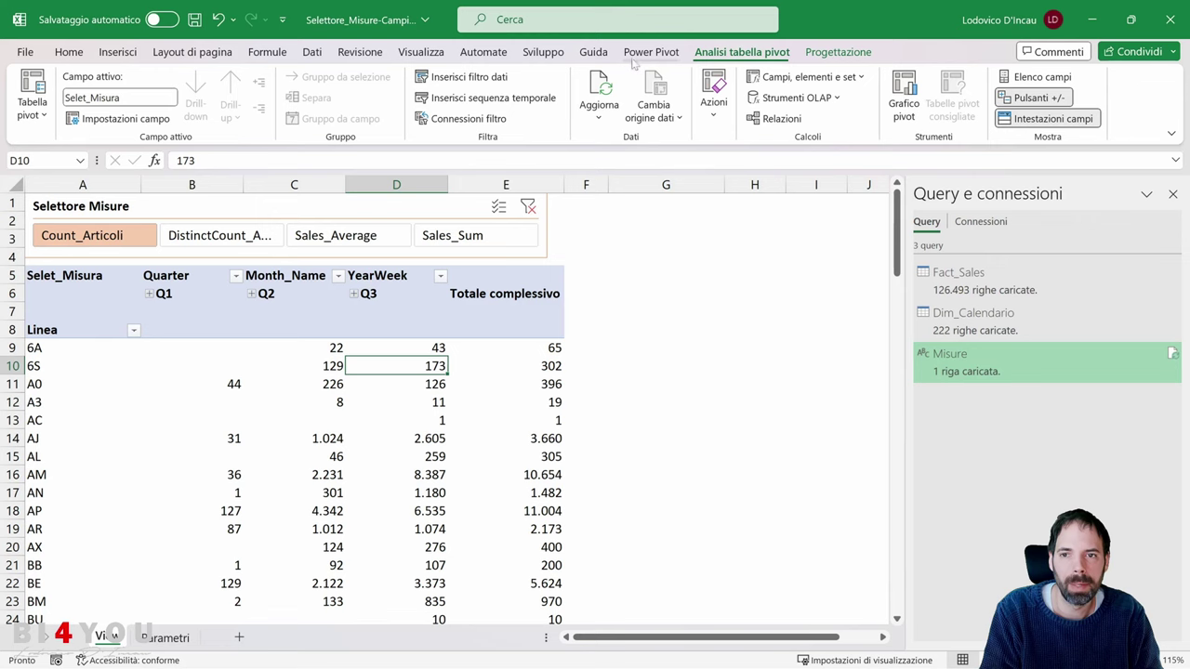
pyautogui.click(455, 78)
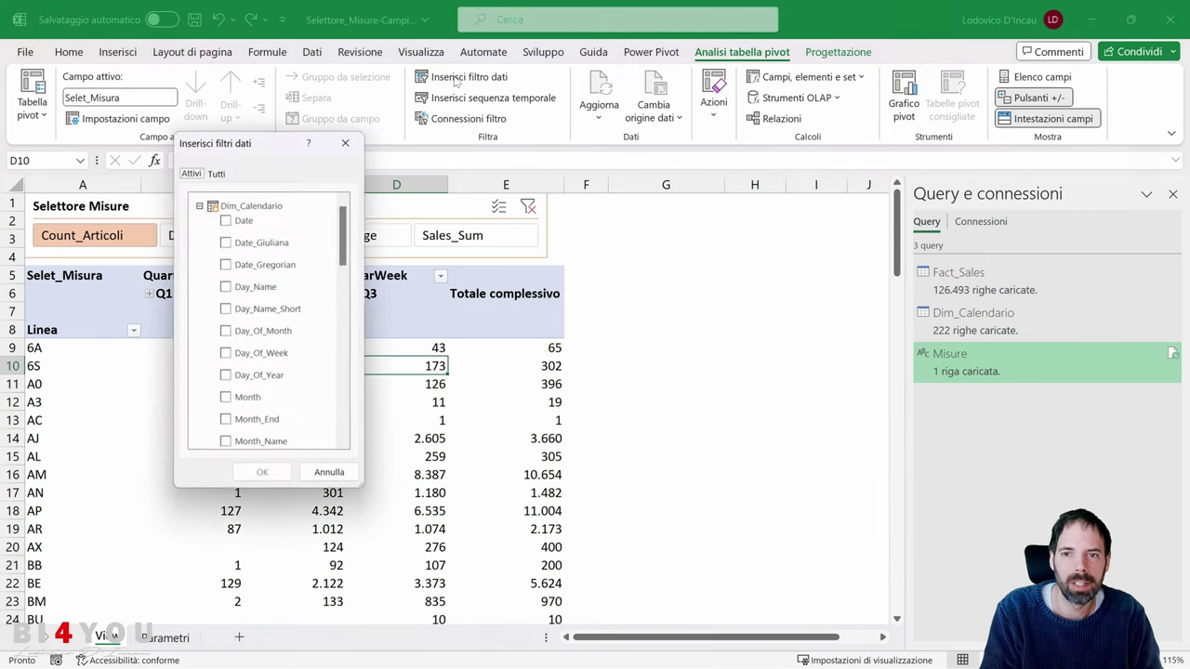
pyautogui.click(199, 204)
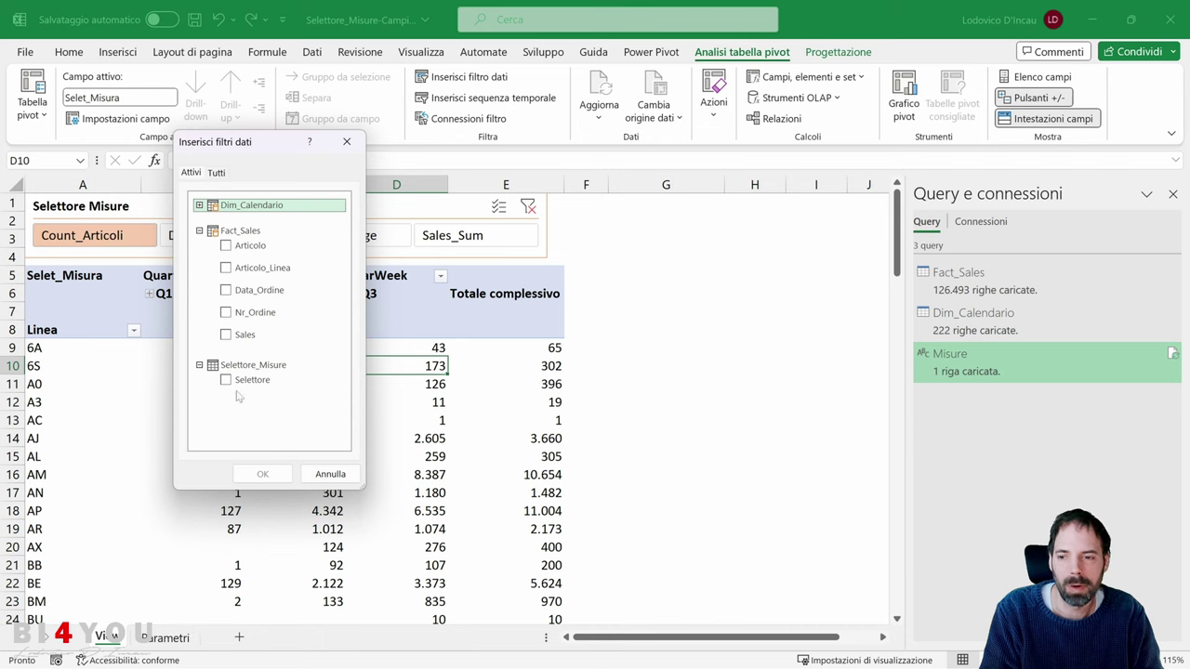
pyautogui.click(327, 475)
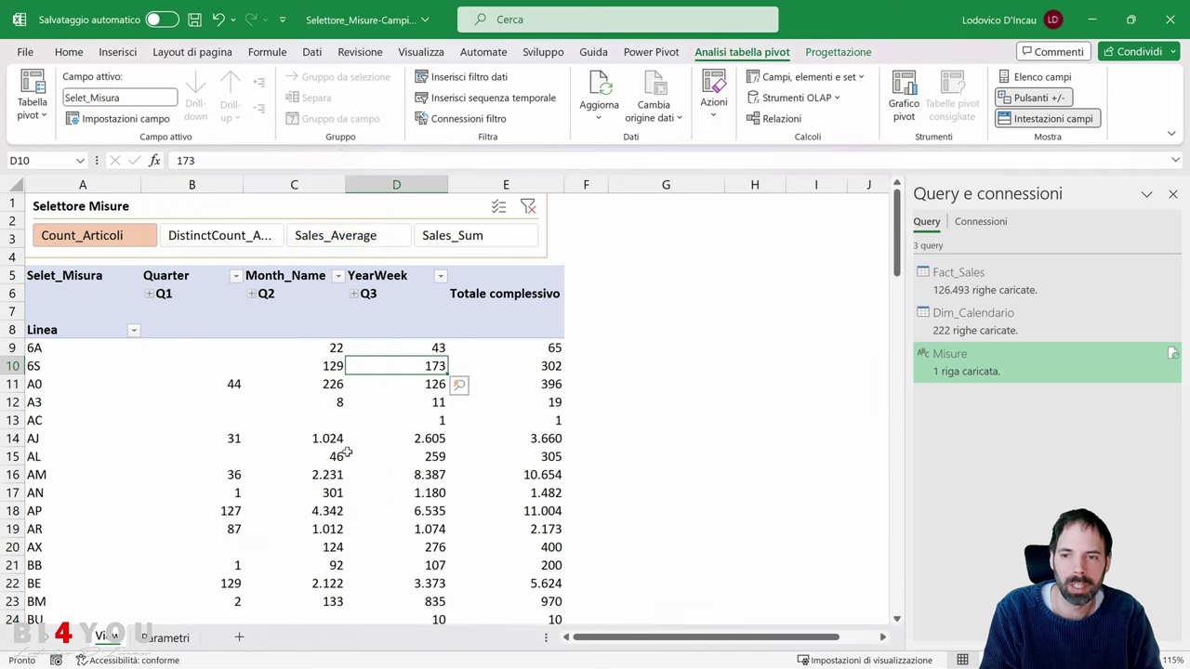
pyautogui.rightClick(359, 207)
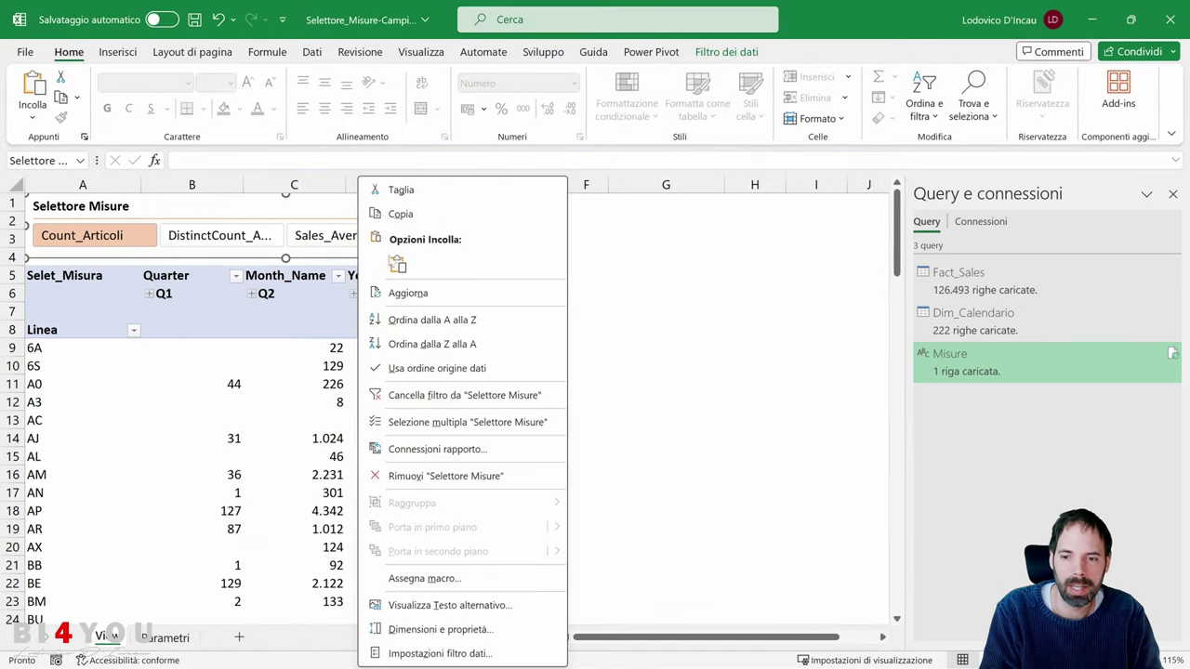
pyautogui.click(437, 451)
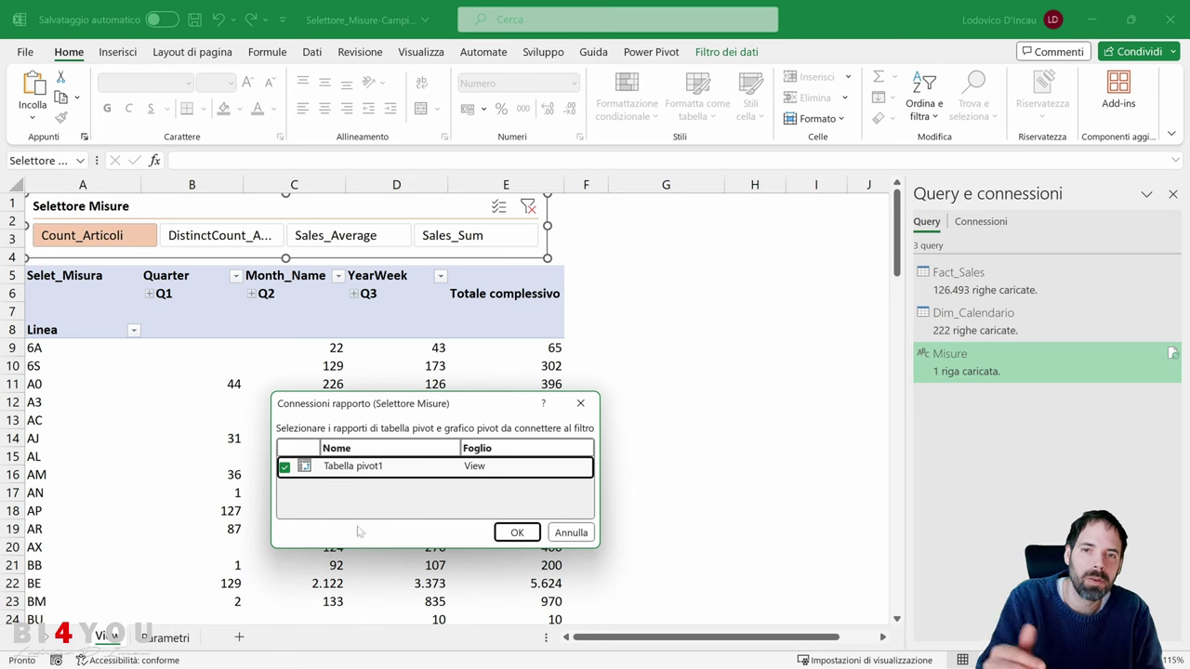
pyautogui.click(571, 532)
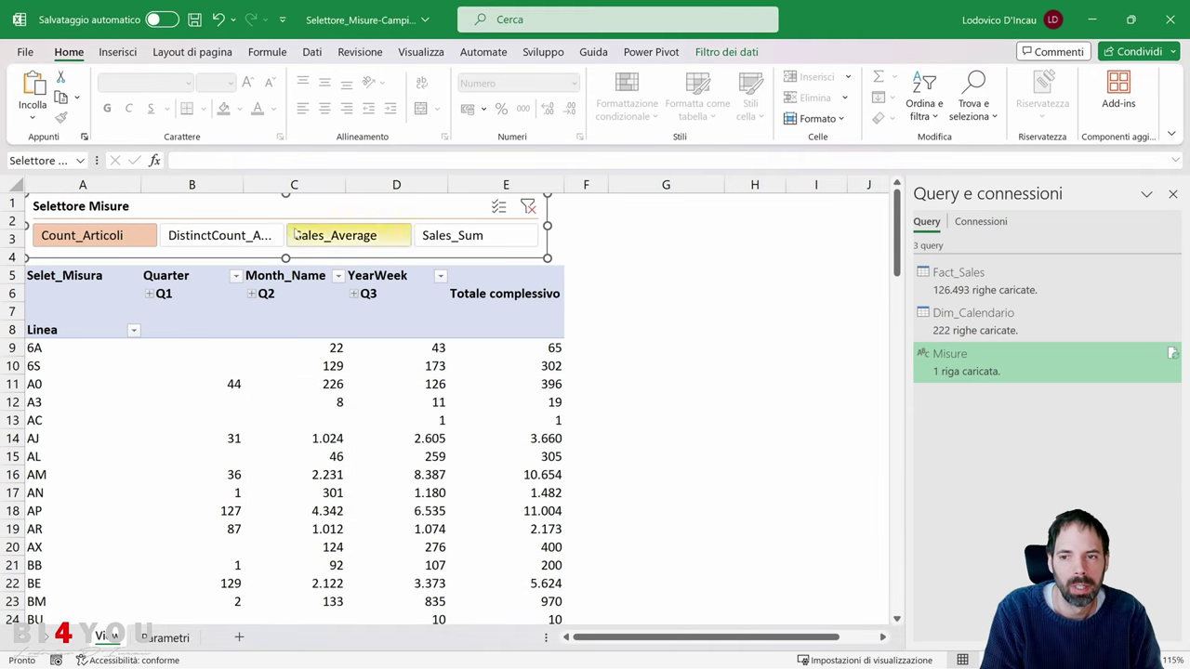
pyautogui.rightClick(325, 207)
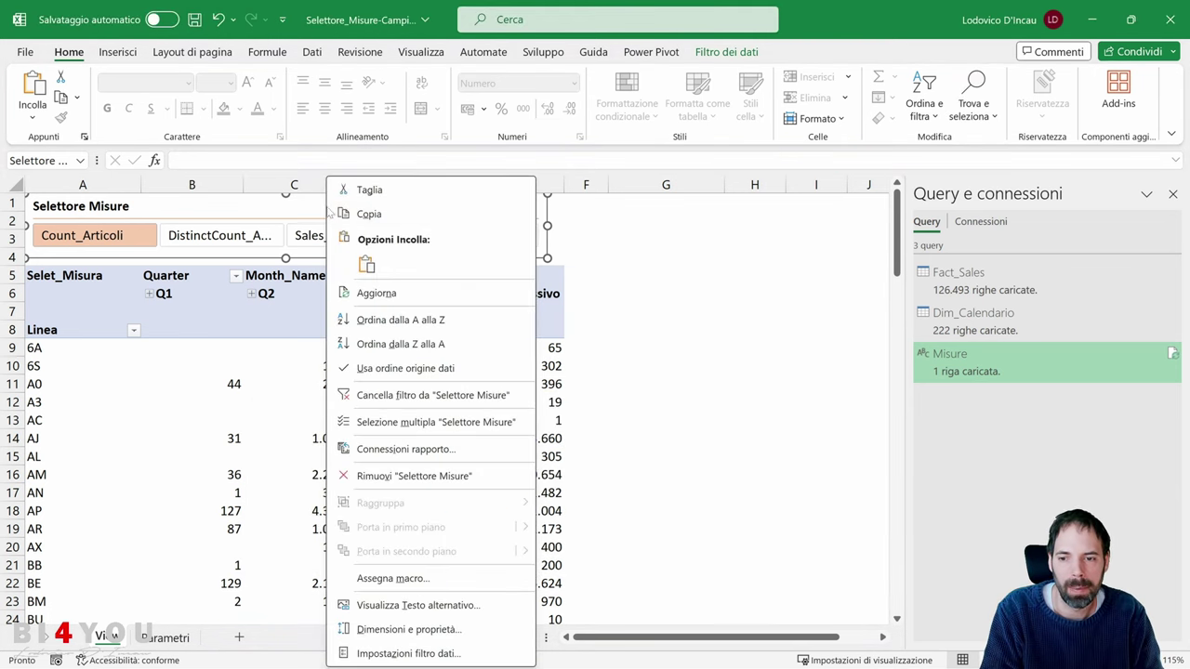
pyautogui.click(403, 423)
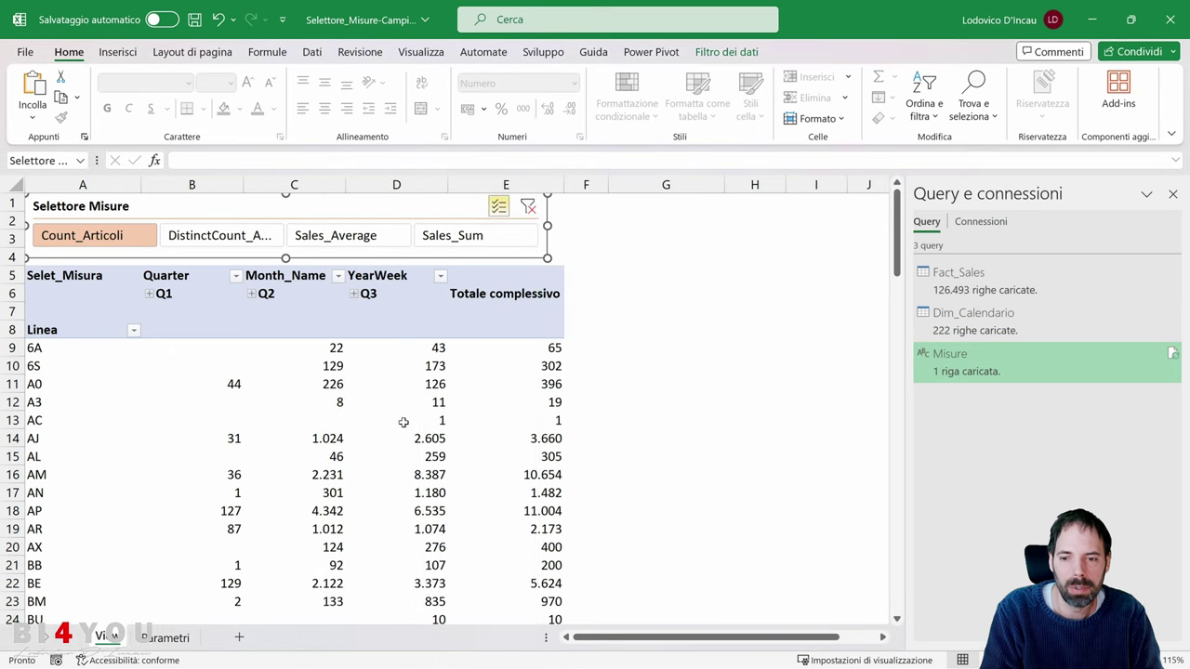
pyautogui.rightClick(396, 205)
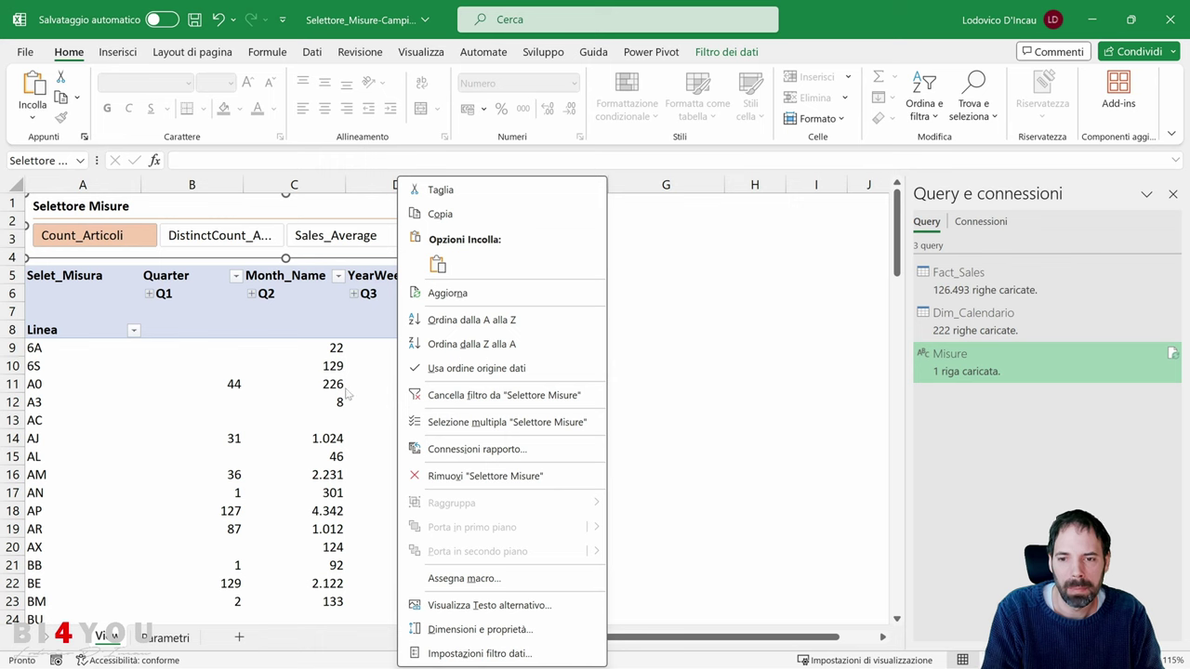
pyautogui.press('Escape')
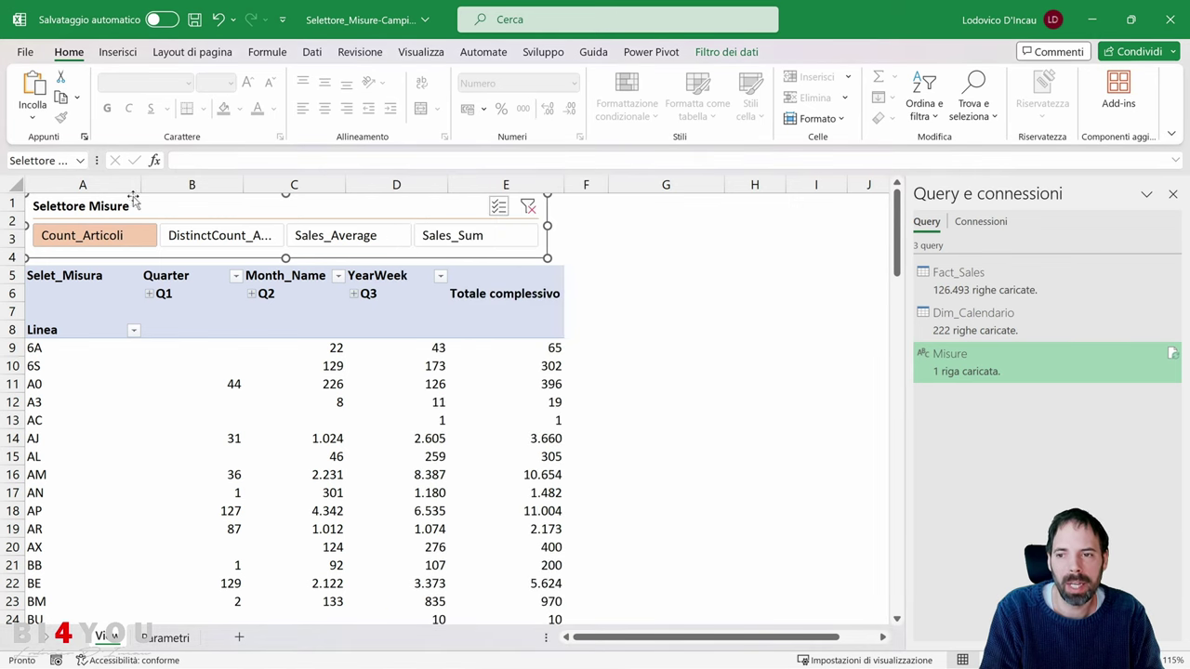
pyautogui.click(305, 309)
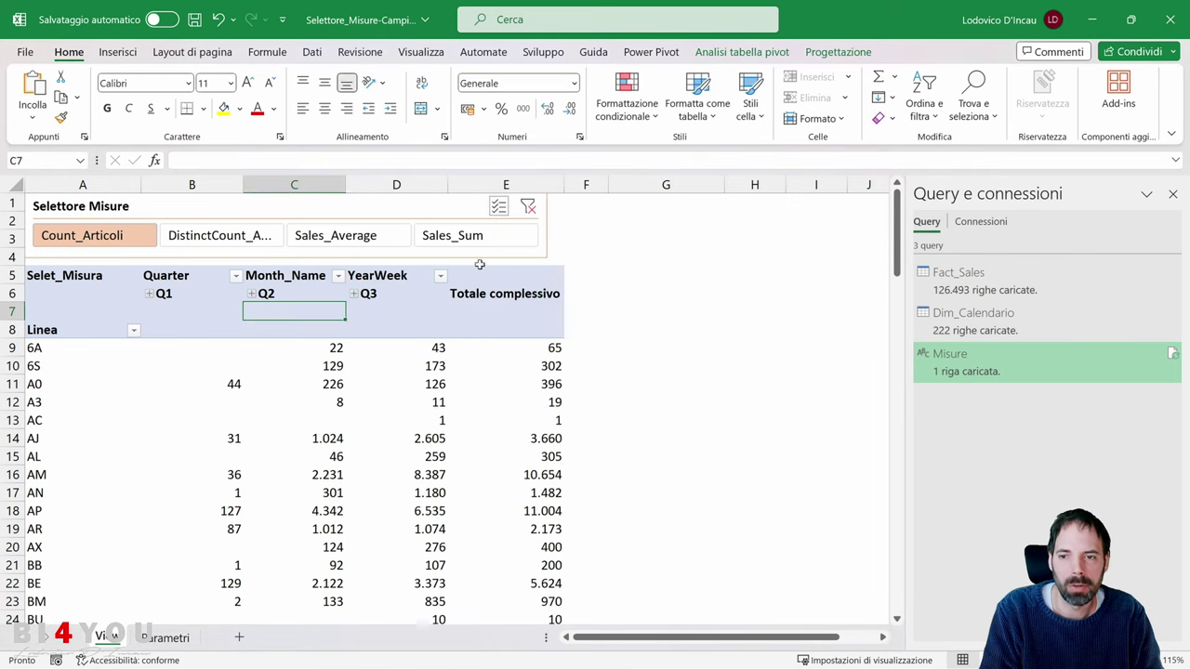
pyautogui.click(325, 204)
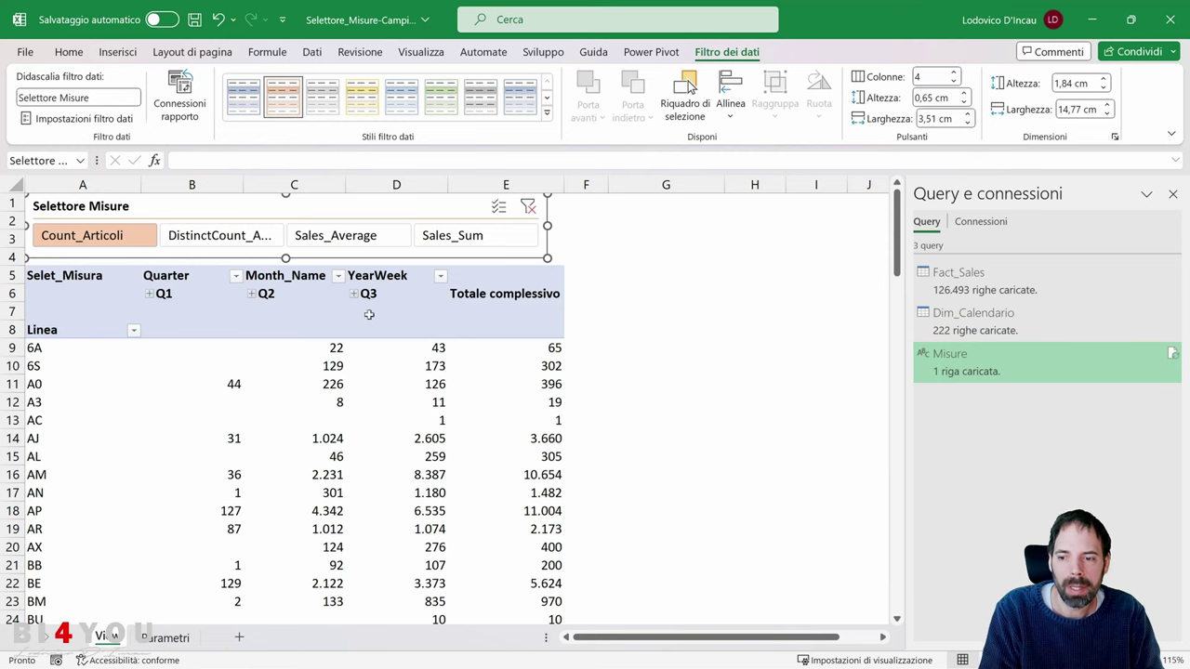
pyautogui.click(166, 638)
pyautogui.click(107, 638)
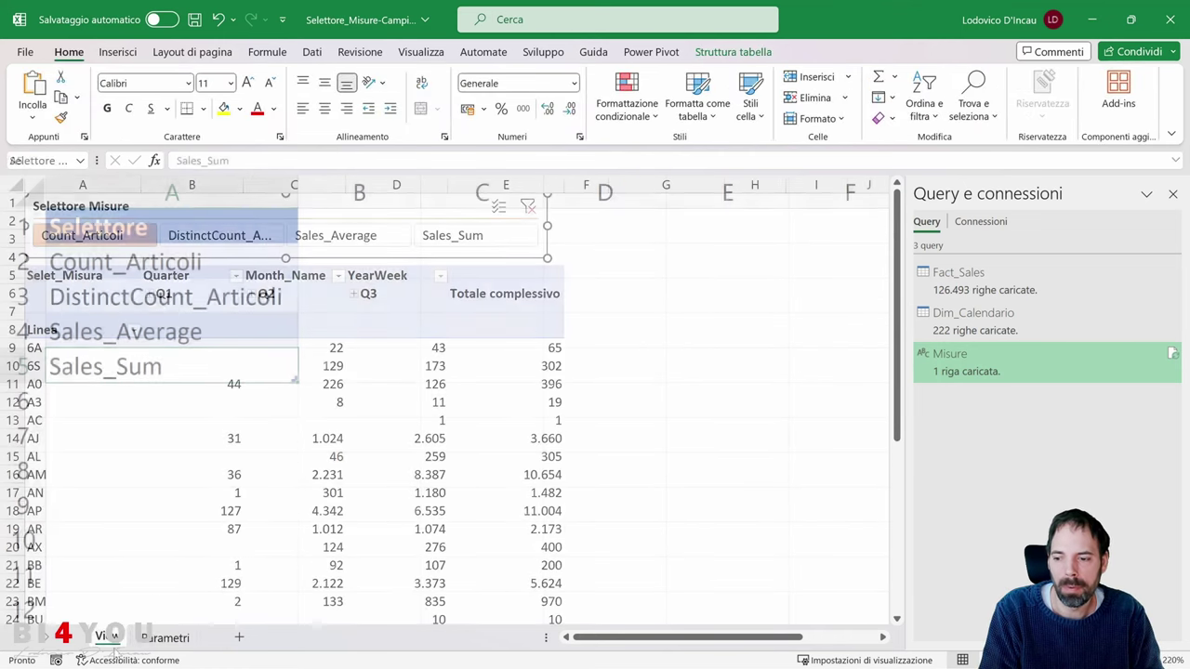
pyautogui.click(228, 237)
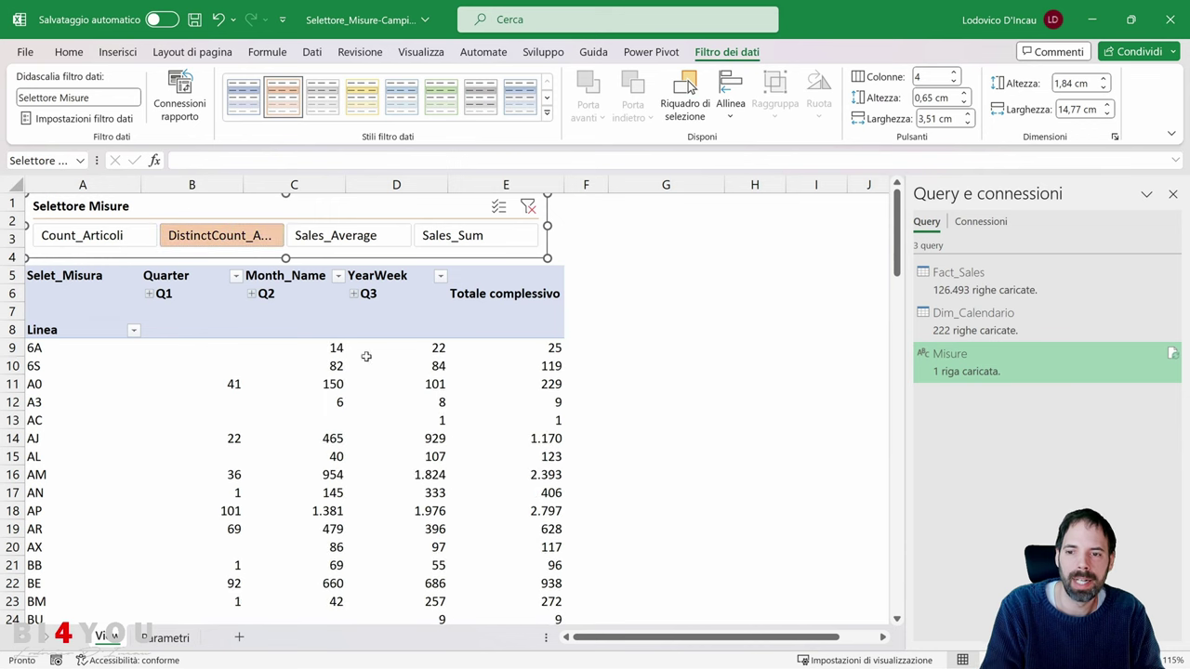
pyautogui.click(336, 235)
pyautogui.click(462, 236)
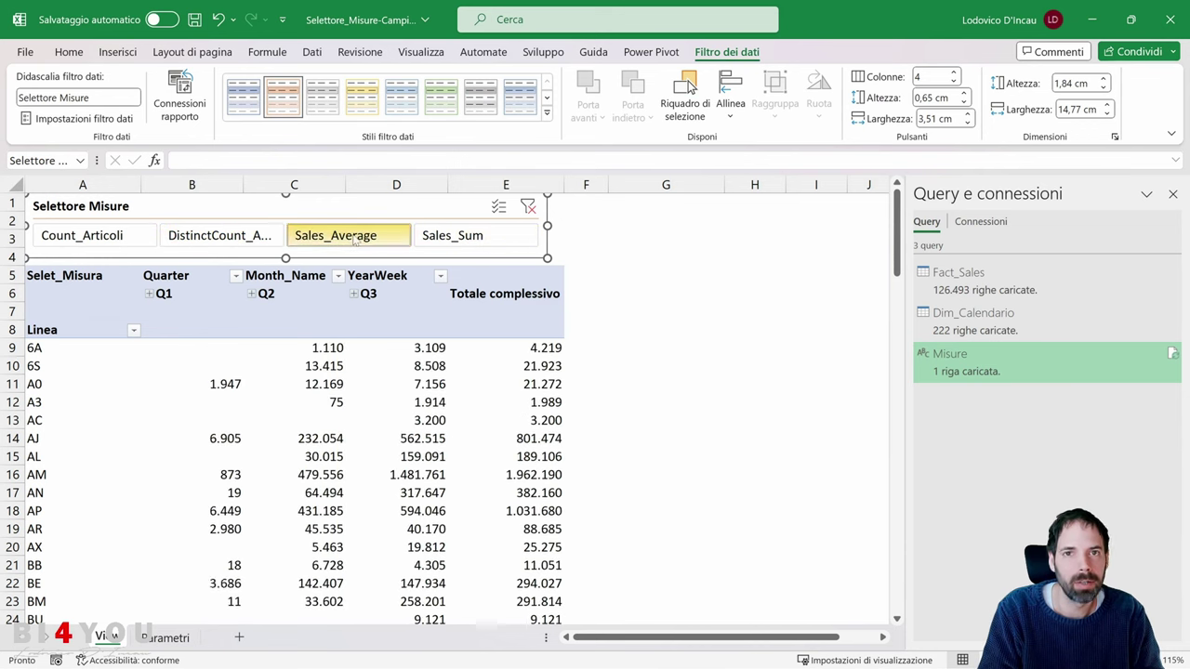
pyautogui.click(336, 235)
pyautogui.click(220, 235)
pyautogui.click(82, 235)
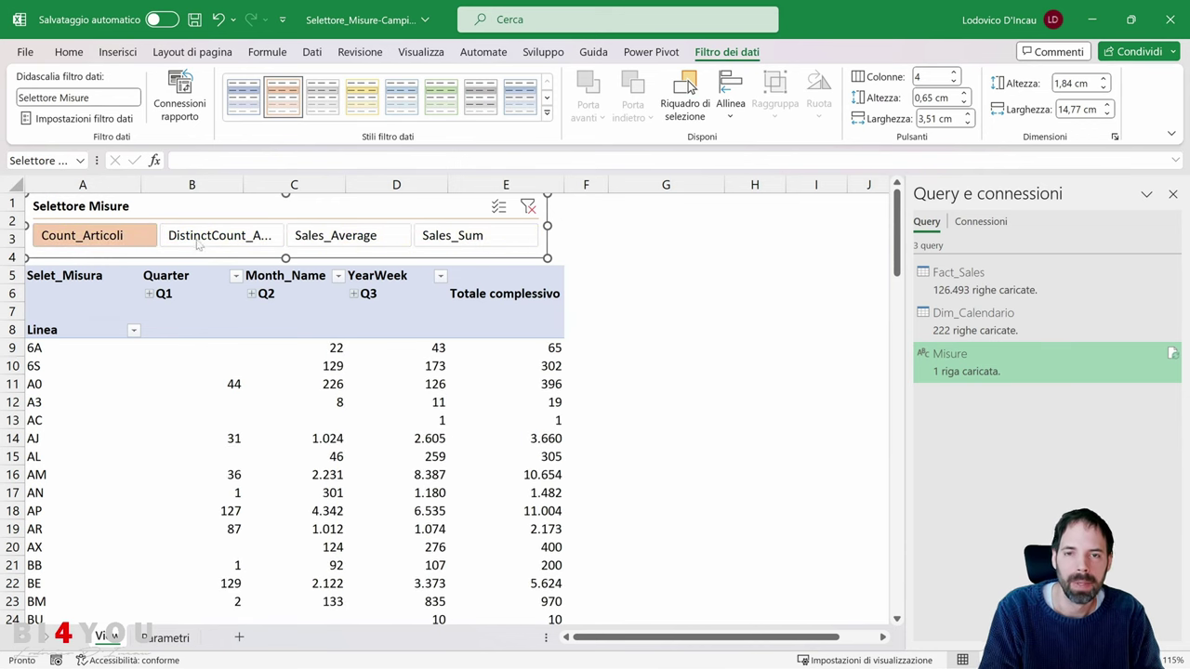
pyautogui.click(243, 355)
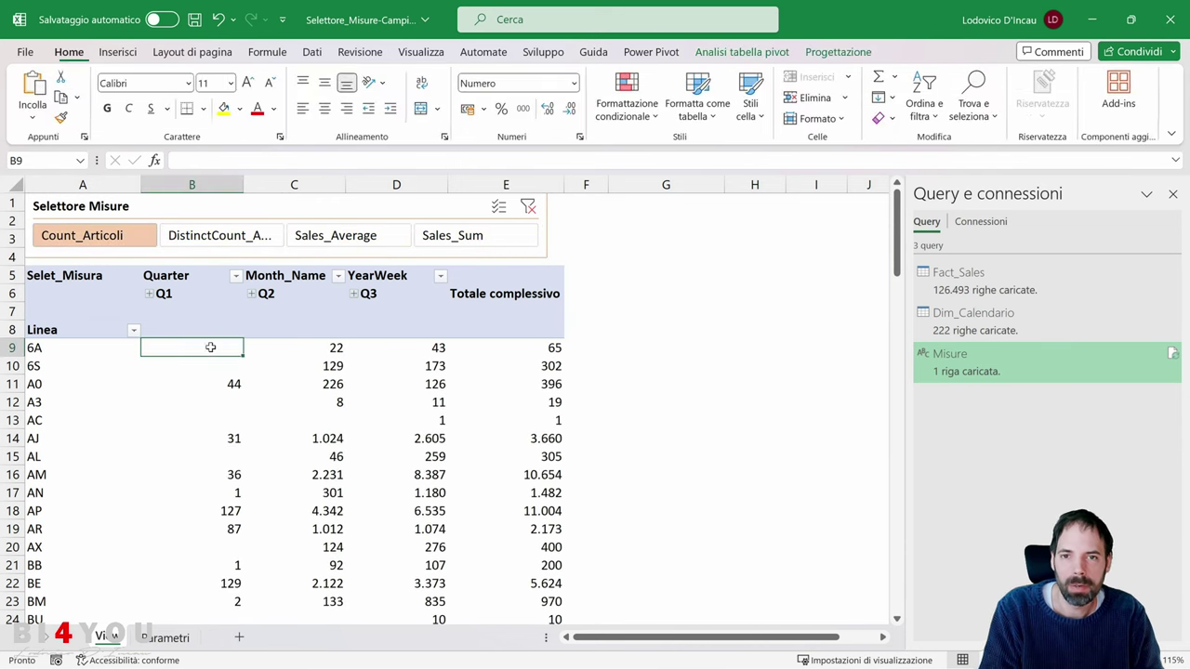
# - Open the Power Pivot data model in Data view on the Misure table's measures
pyautogui.click(652, 52)
pyautogui.click(39, 98)
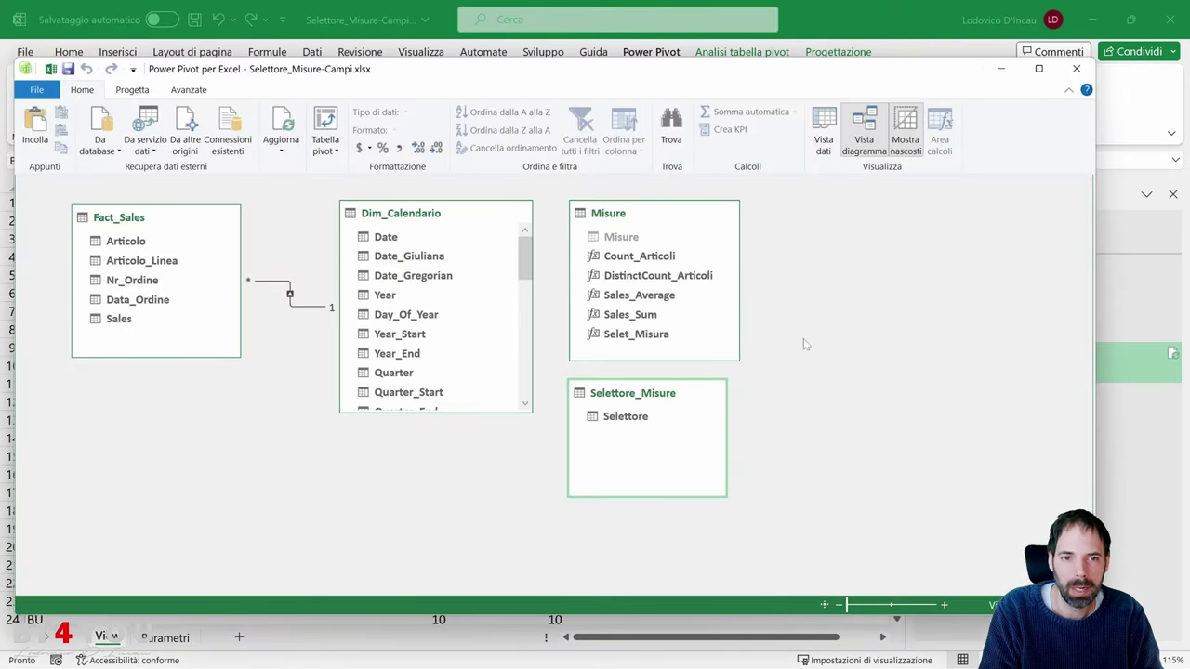
pyautogui.click(821, 130)
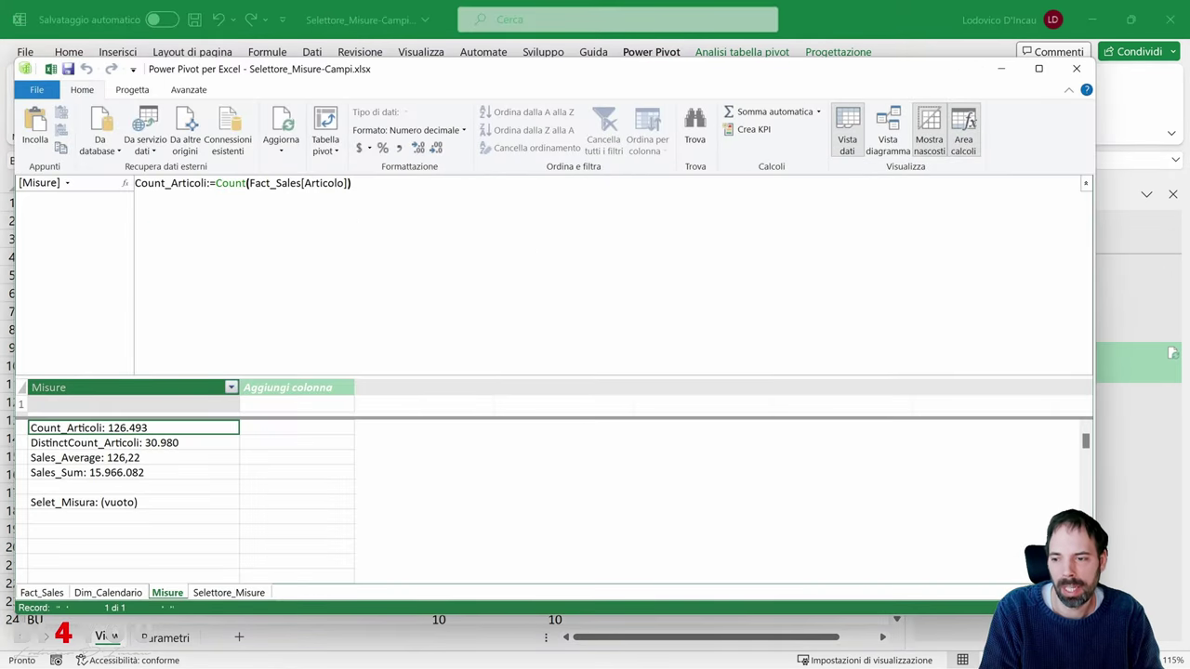
pyautogui.click(170, 598)
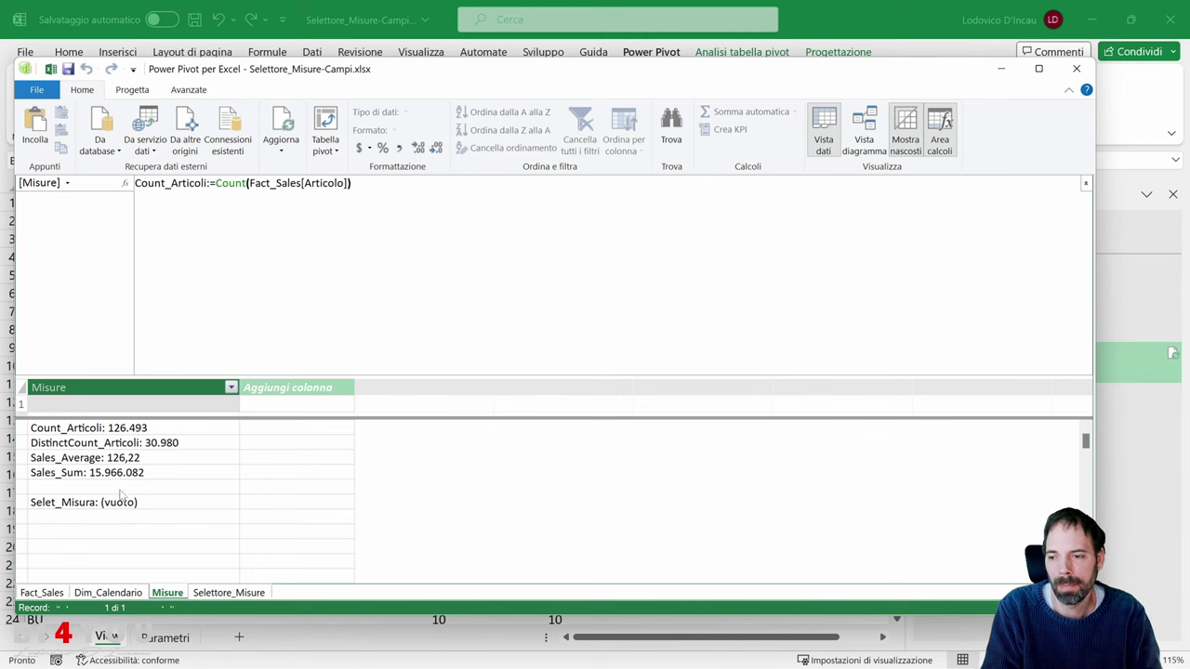
# - Read the formulas for Count_Articoli, DistinctCount_Articoli, Sales_Average, Sales_Sum and Selet_Misura, then return to Excel
pyautogui.click(119, 431)
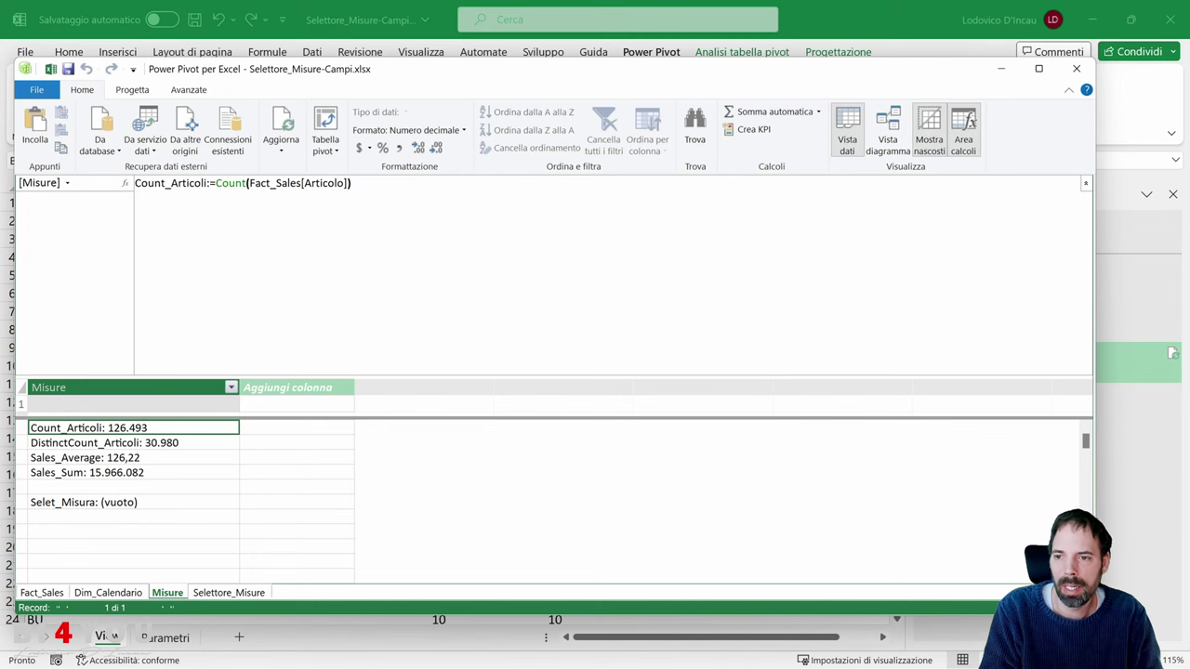
pyautogui.scroll(5, 372, 232)
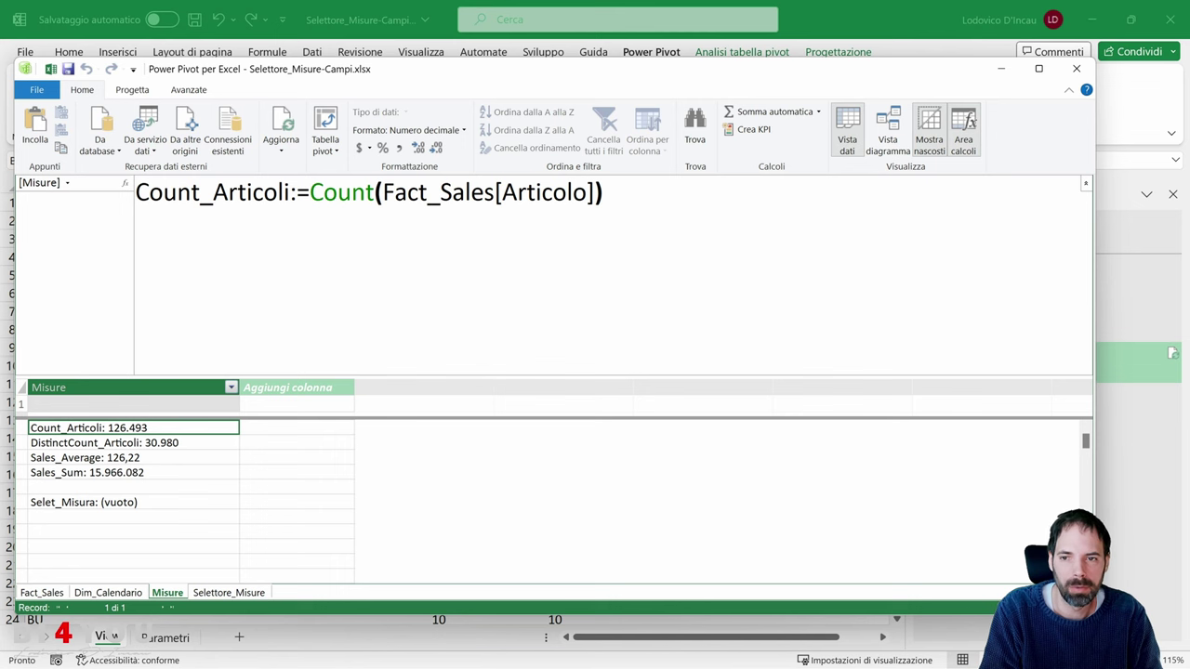
pyautogui.click(114, 443)
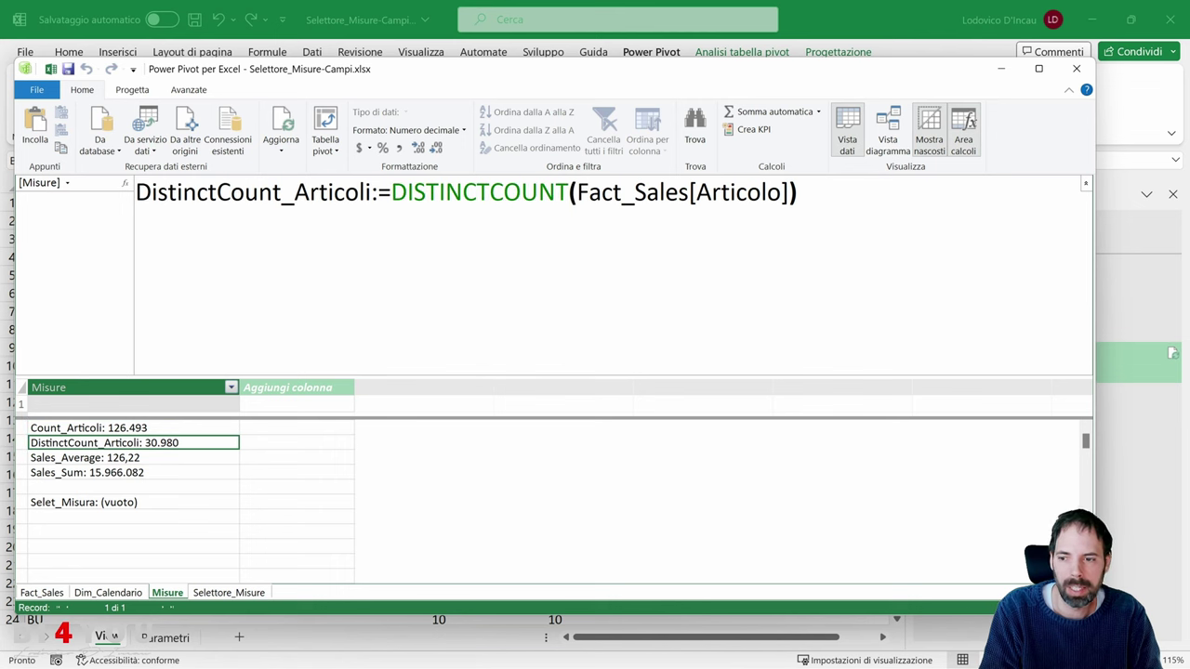
pyautogui.click(104, 458)
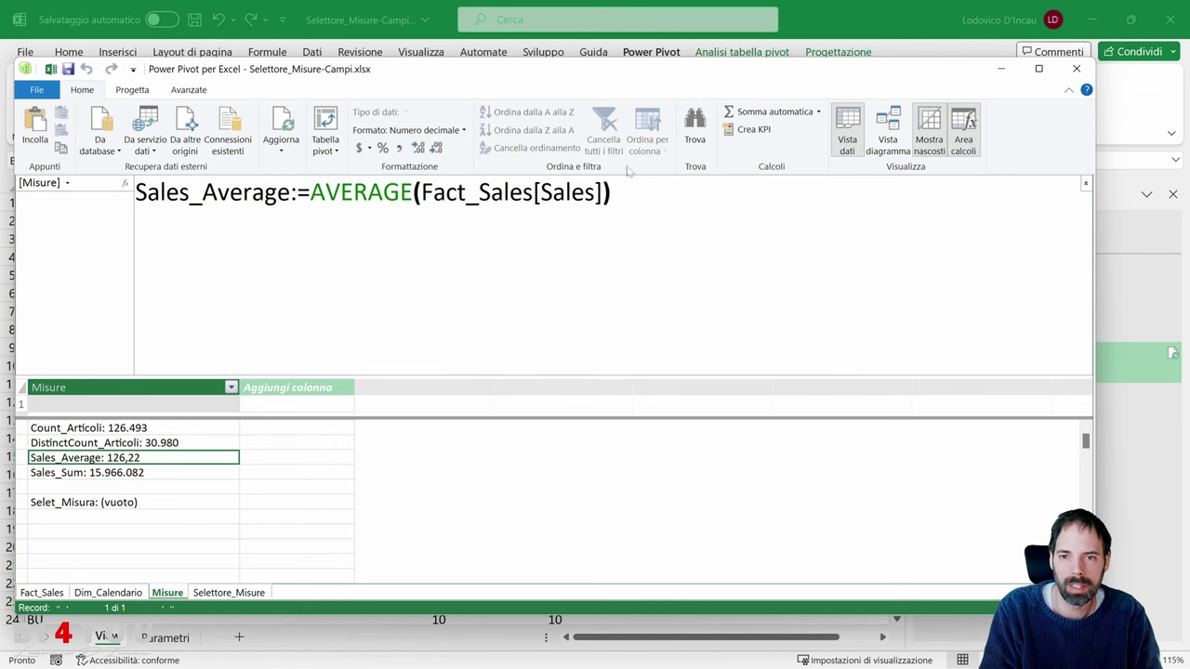
pyautogui.press('Down')
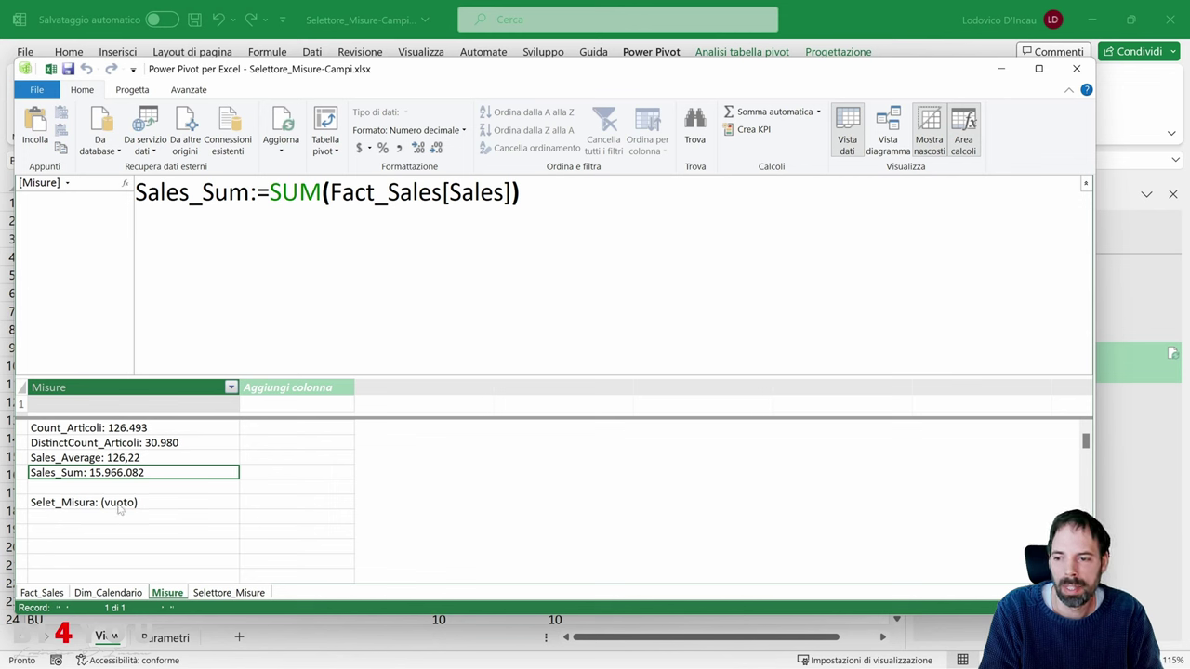
pyautogui.click(60, 504)
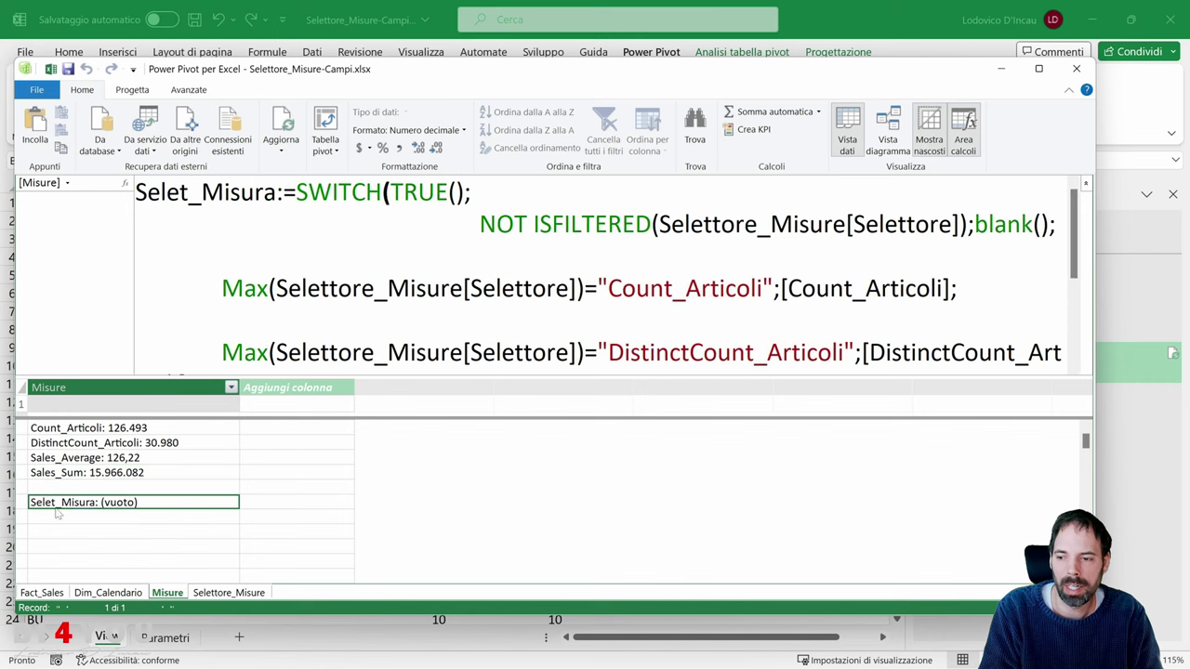
pyautogui.click(391, 9)
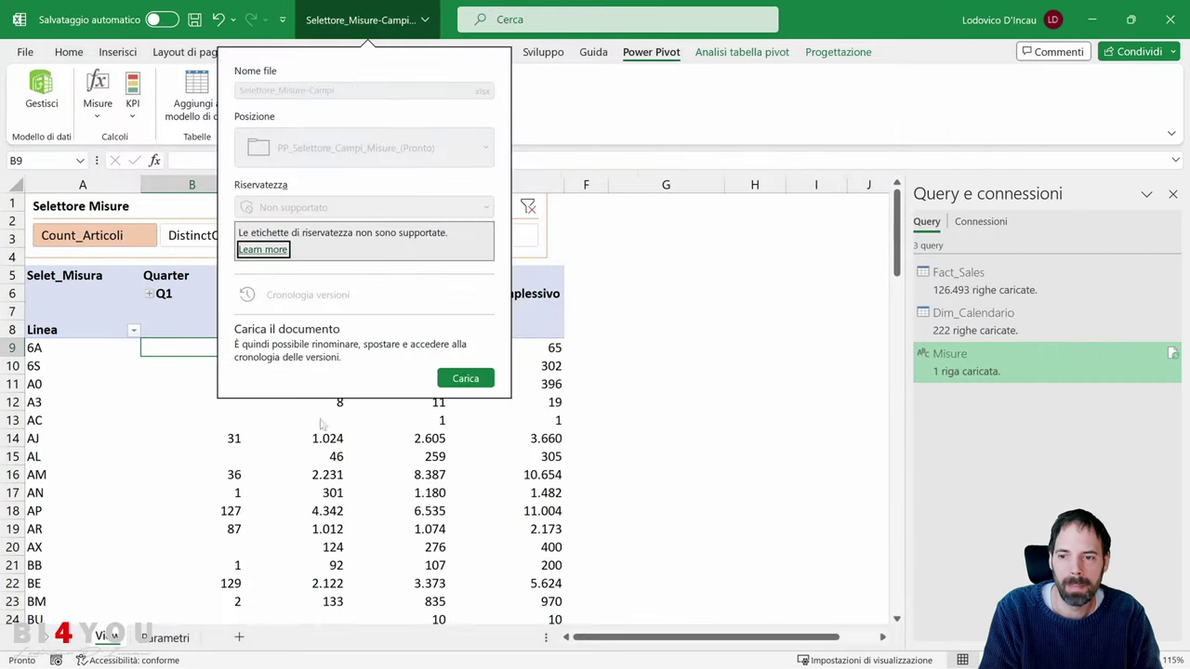
# - Close the Query e connessioni pane and show the pivot field list to check Selet_Misura in Valori
pyautogui.click(353, 402)
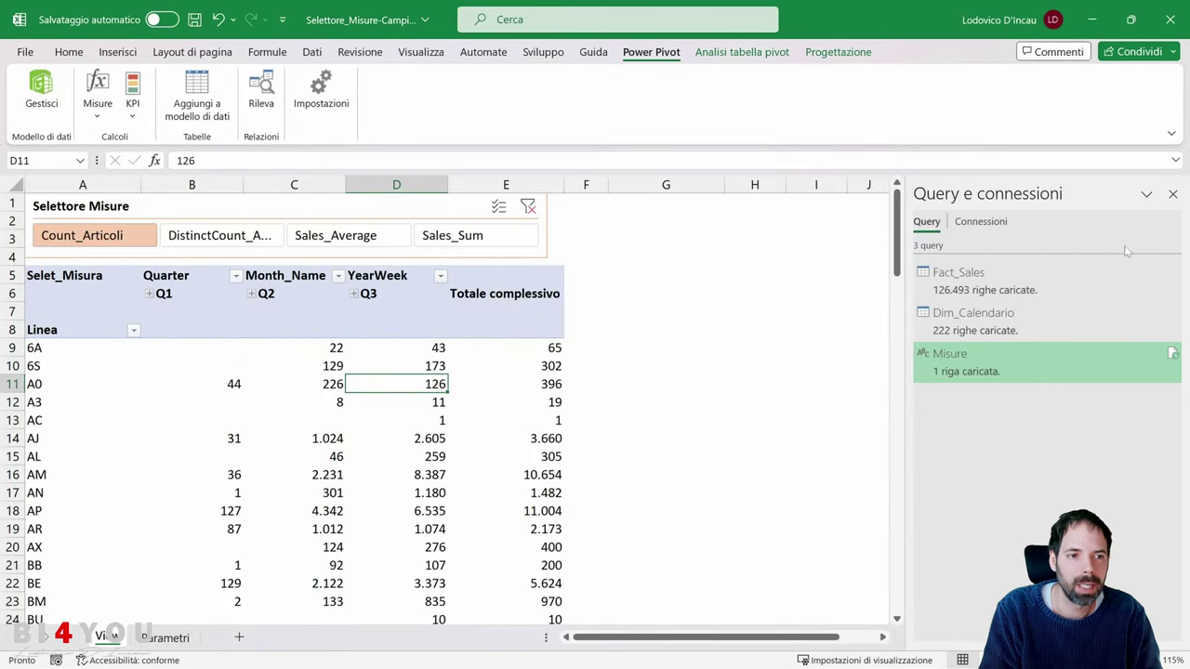
pyautogui.click(1170, 199)
pyautogui.rightClick(321, 347)
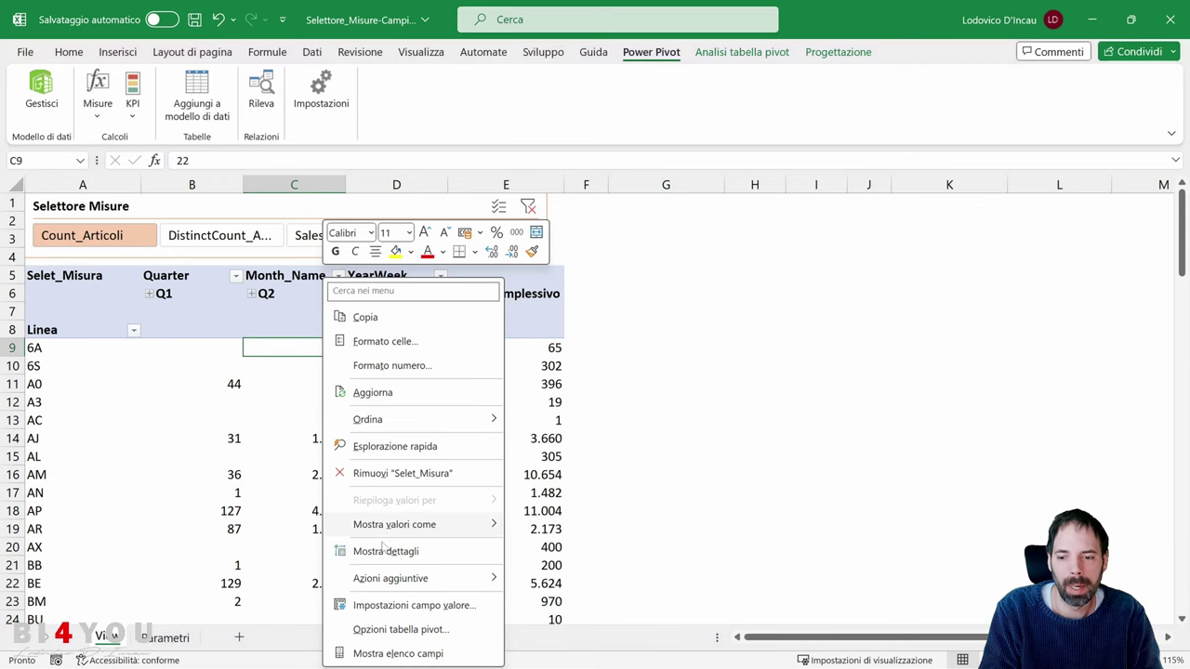
pyautogui.click(390, 654)
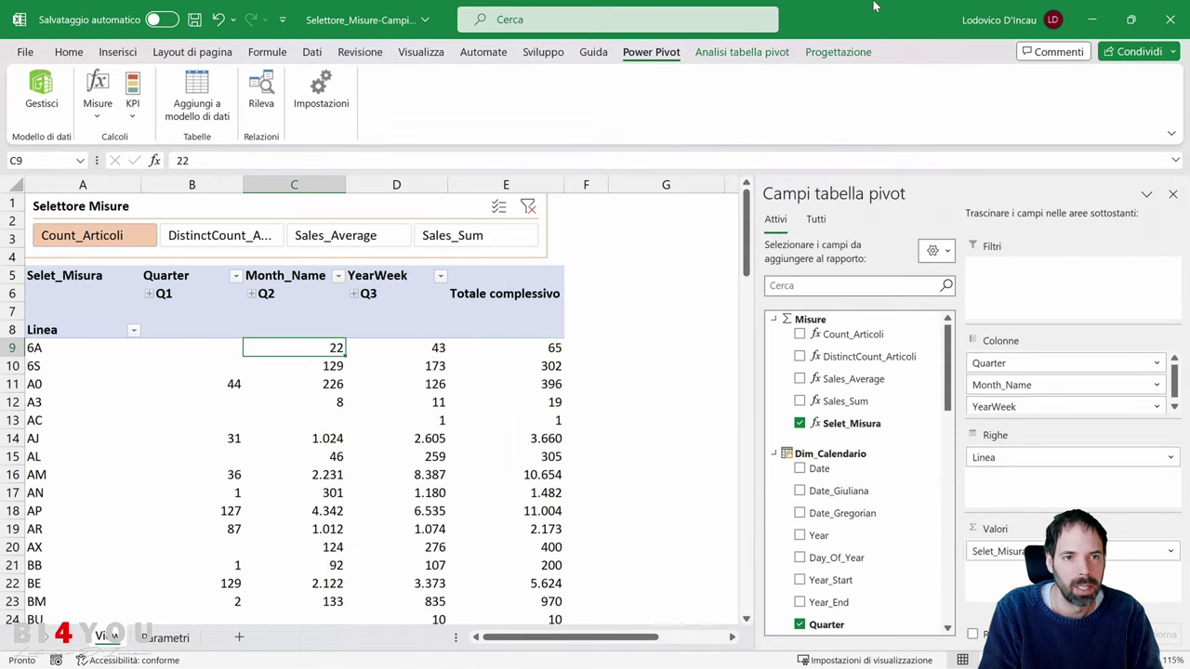
# - Move the workbook window aside and back, maximise it, and select the Selettore Misure slicer
pyautogui.moveTo(874, 7); pyautogui.dragTo(518, 34)
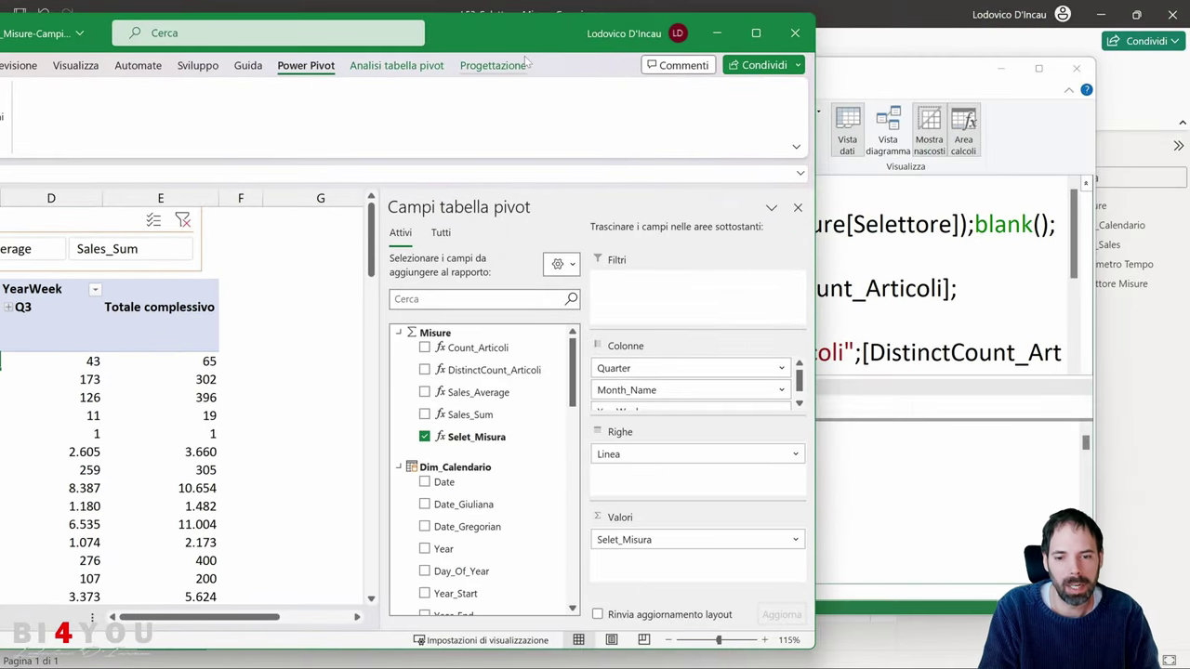
pyautogui.press('super+plus')
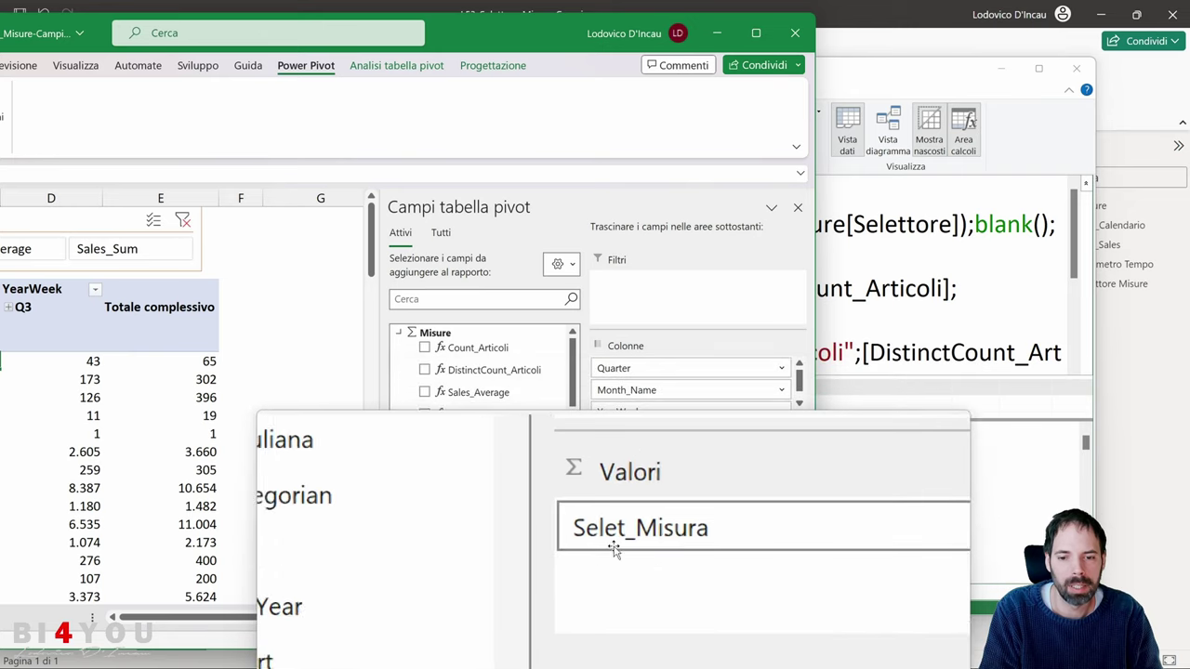
pyautogui.press('super+Escape')
pyautogui.click(768, 37)
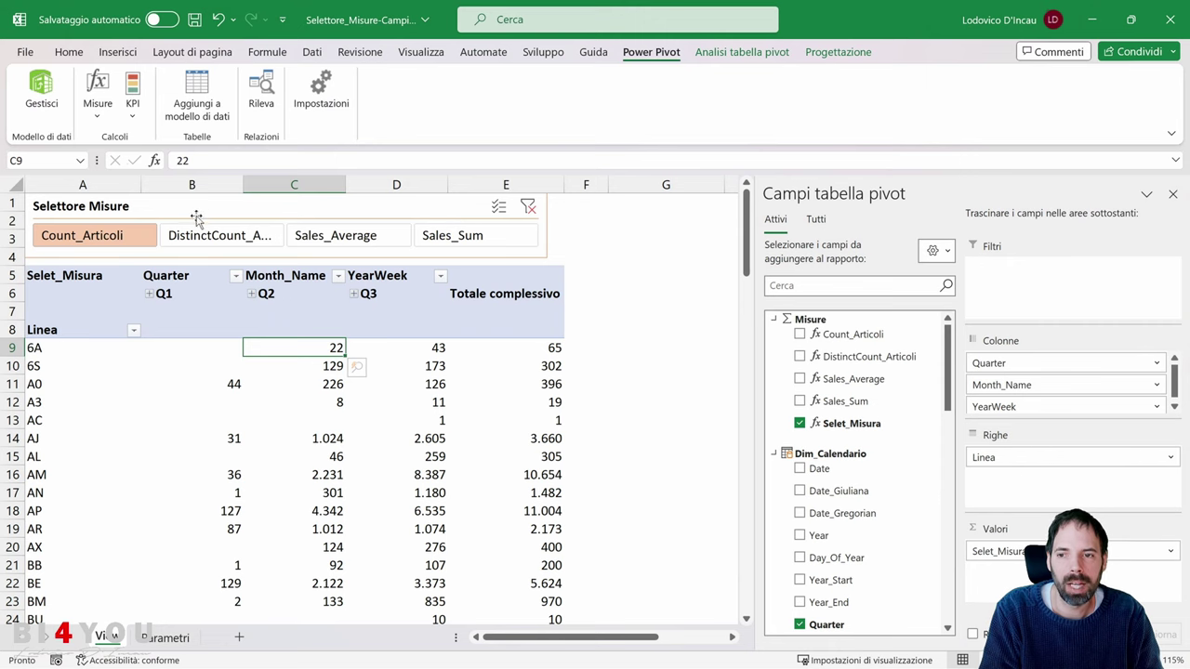
pyautogui.click(260, 206)
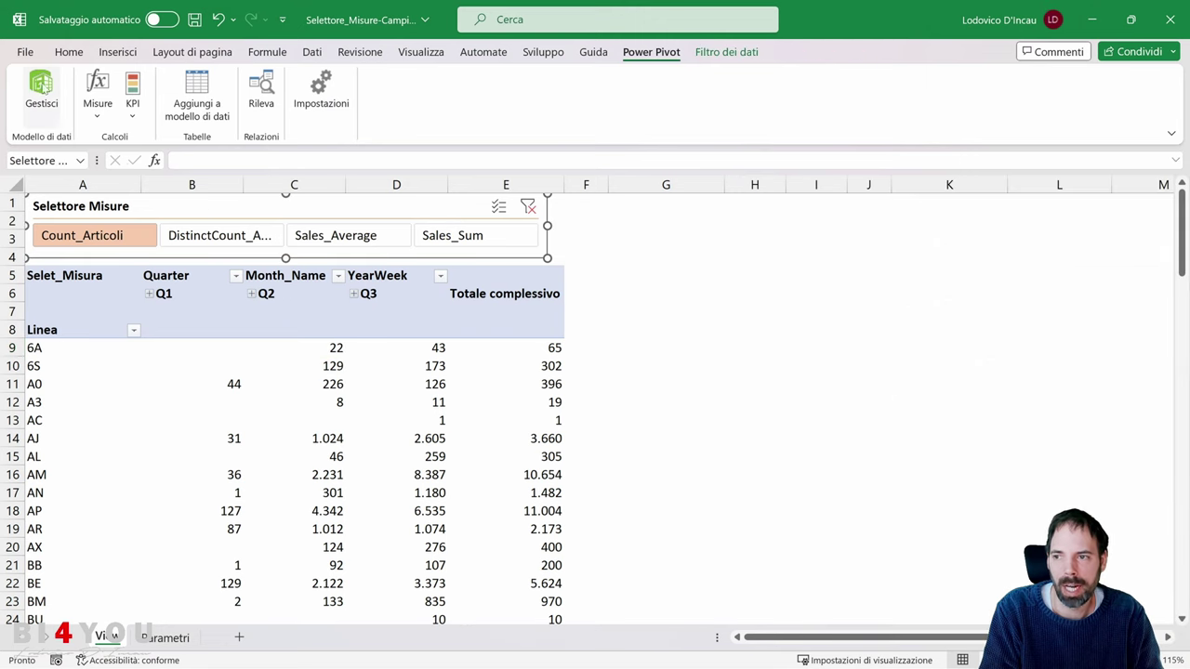
# - In Power Pivot, show the Selet_Misura formula and highlight SWITCH and its TRUE() expression
pyautogui.click(41, 84)
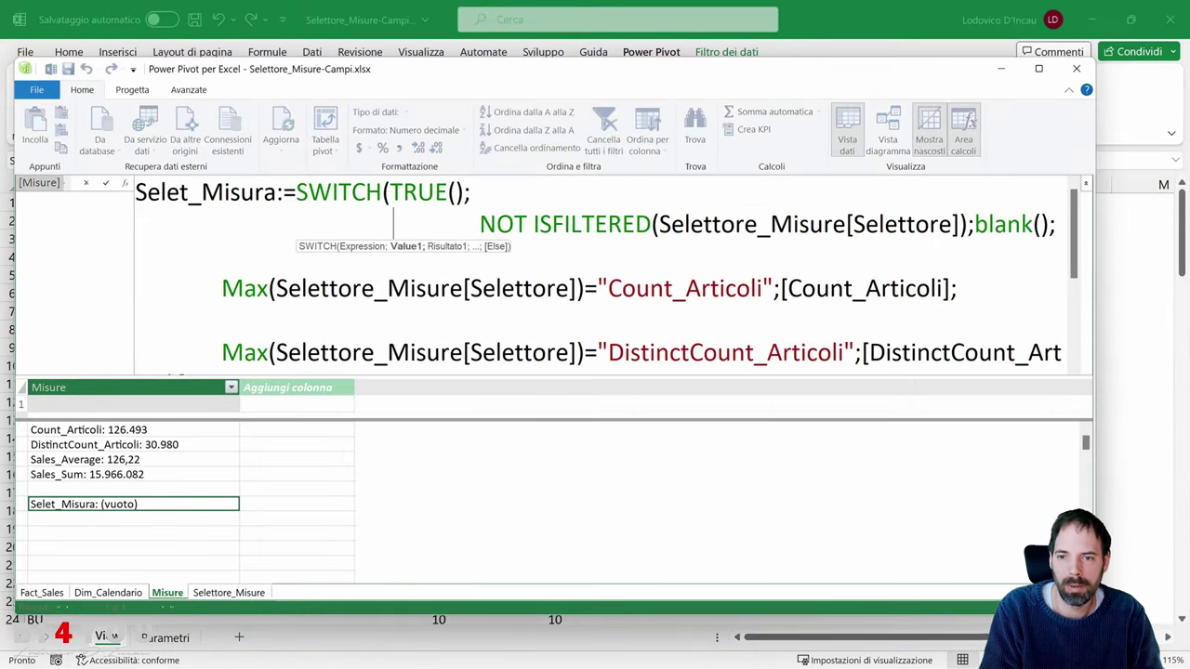
pyautogui.scroll(-5, 595, 269)
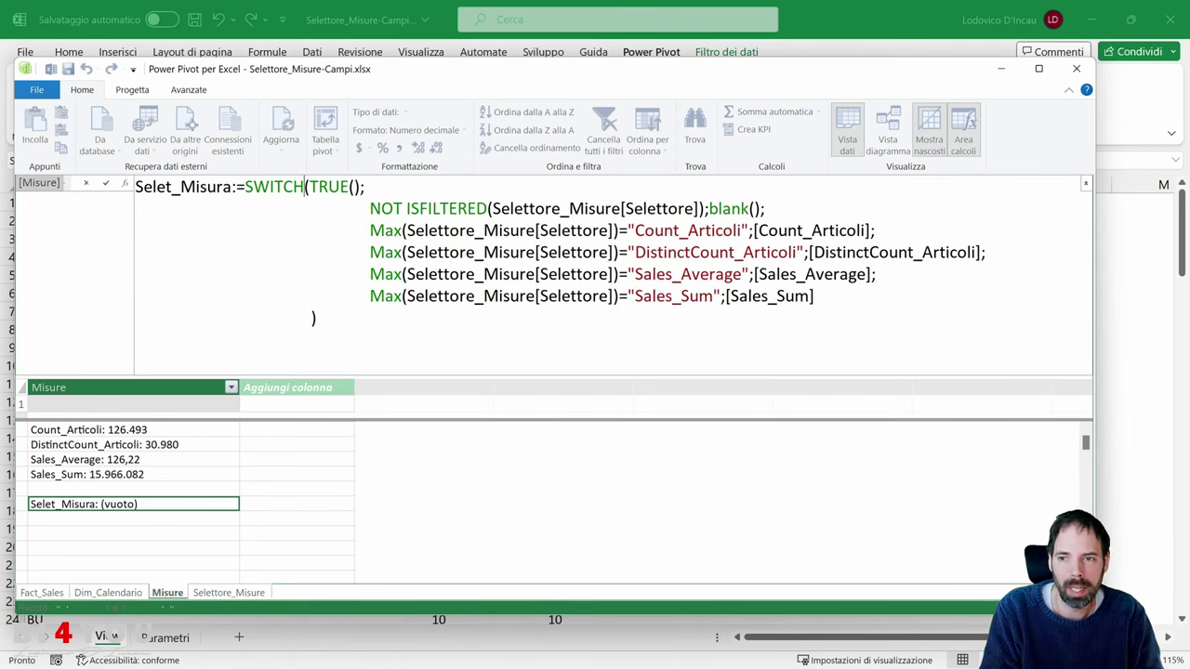
pyautogui.hotkey('shift', 'Left')
pyautogui.hotkey('shift', 'Left')
pyautogui.hotkey('shift', 'Left')
pyautogui.hotkey('shift', 'Left')
pyautogui.hotkey('shift', 'Left')
pyautogui.hotkey('shift', 'Left')
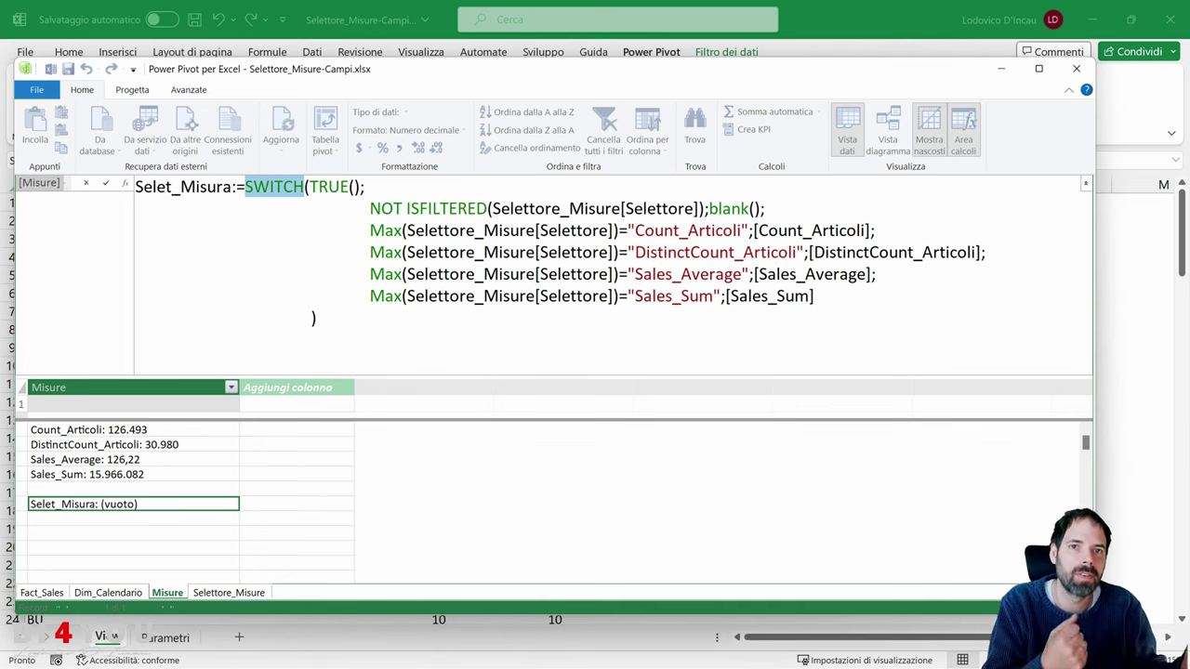
pyautogui.click(249, 186)
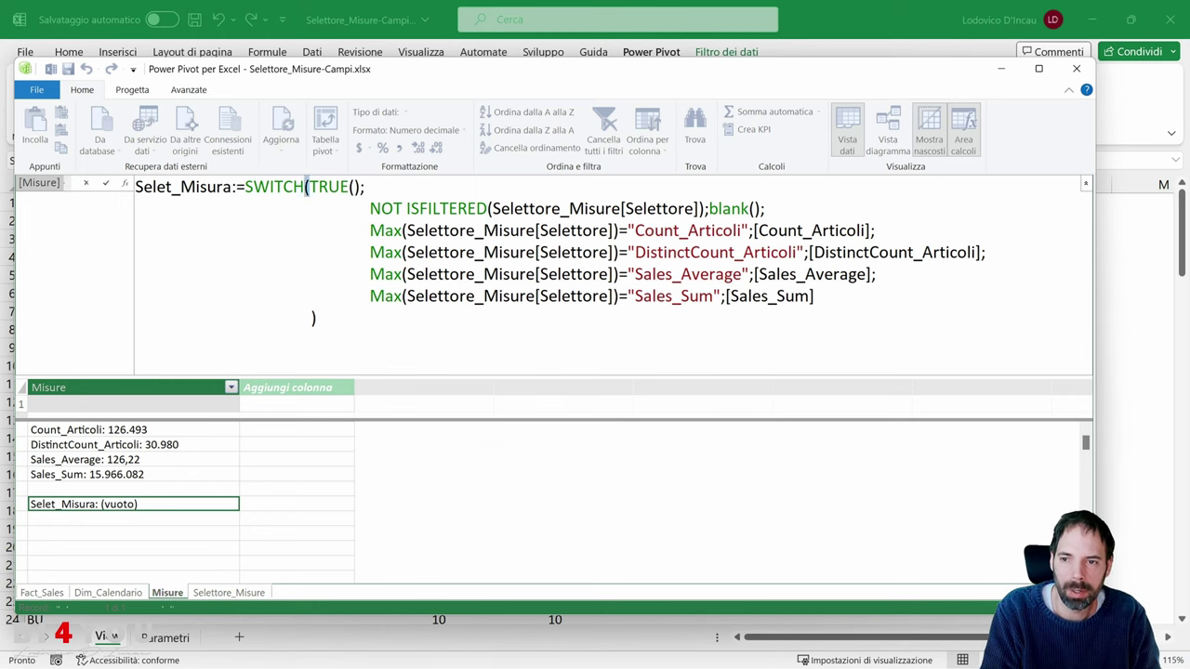
pyautogui.moveTo(307, 186); pyautogui.dragTo(350, 187)
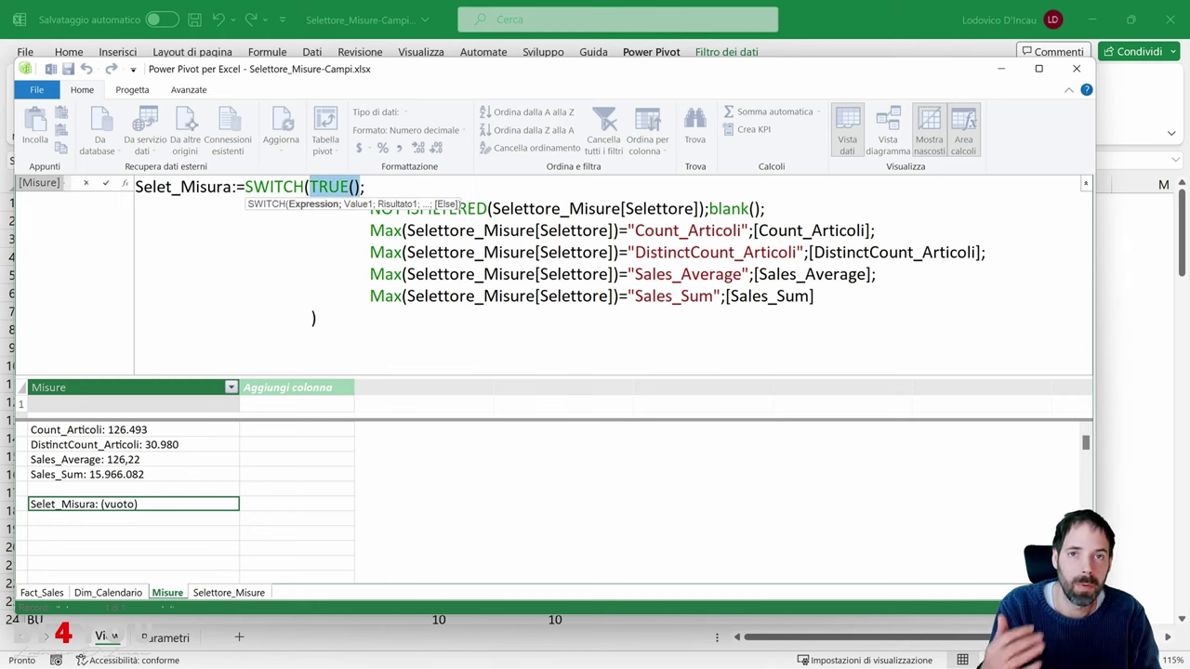
# - Highlight the NOT ISFILTERED and Selettore_Misure[Selettore] conditions, then clear the workbook's Selettore Misure slicer
pyautogui.click(395, 296)
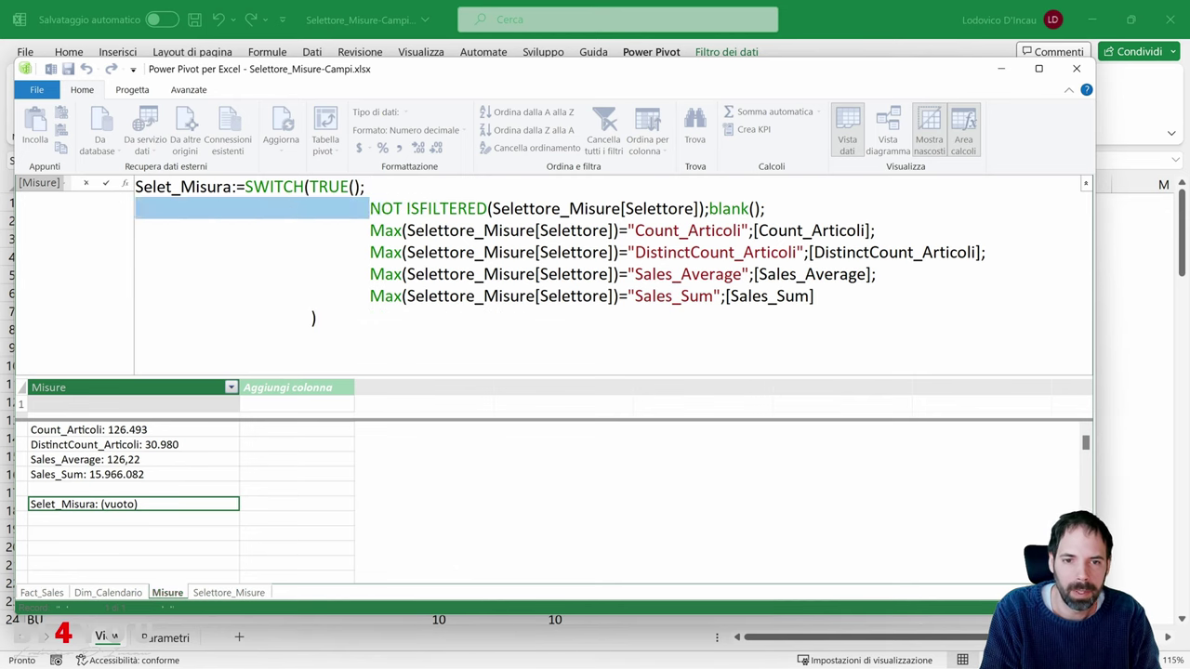
pyautogui.press('Return')
pyautogui.doubleClick(385, 230)
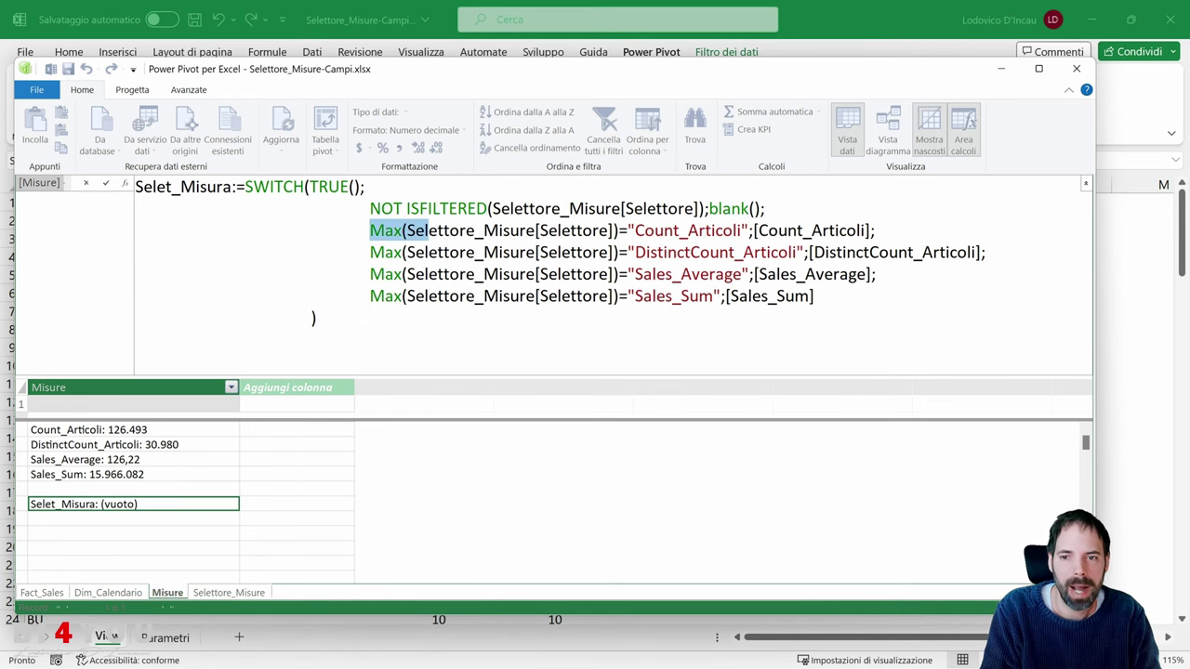
pyautogui.click(482, 231)
pyautogui.moveTo(620, 231); pyautogui.dragTo(414, 231)
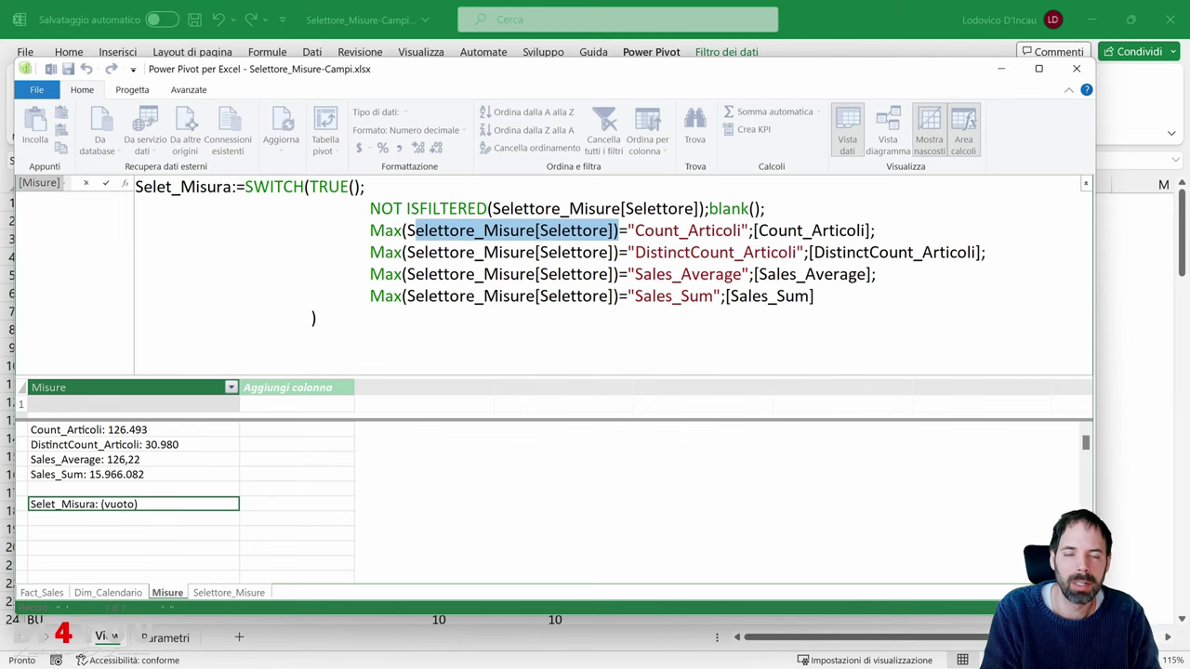
pyautogui.click(820, 23)
pyautogui.click(526, 209)
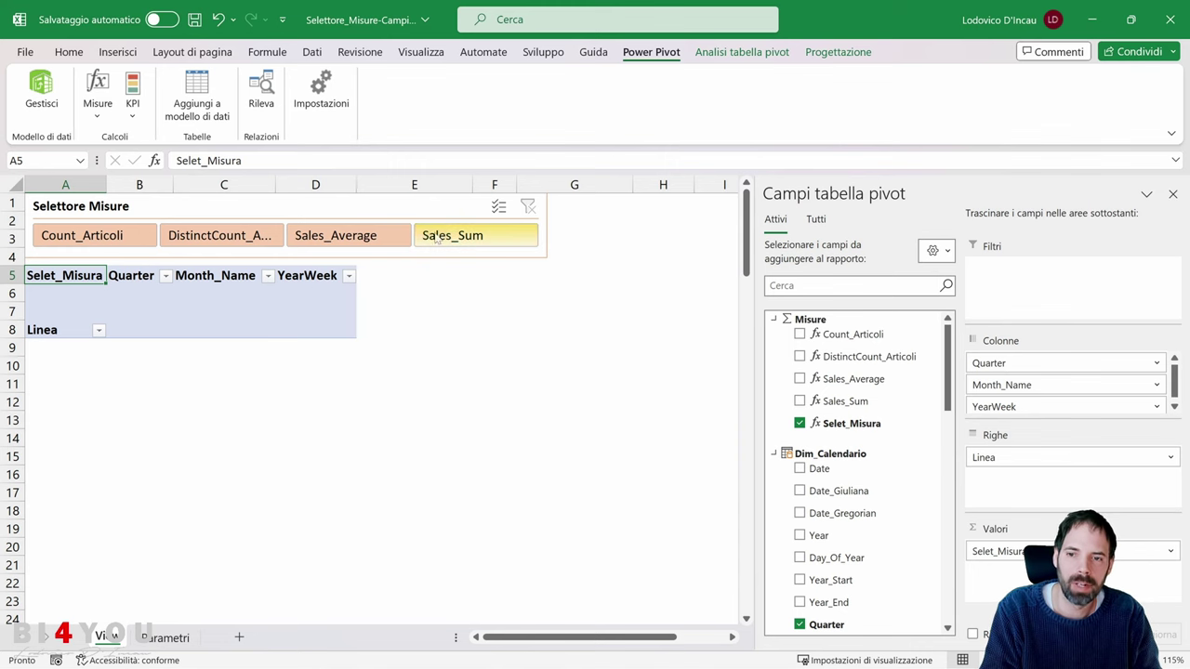
# - Back in Power Pivot, highlight the NOT ISFILTERED blank condition line of Selet_Misura
pyautogui.hotkey('alt', 'Tab')
pyautogui.moveTo(370, 208); pyautogui.dragTo(766, 208)
pyautogui.click(535, 273)
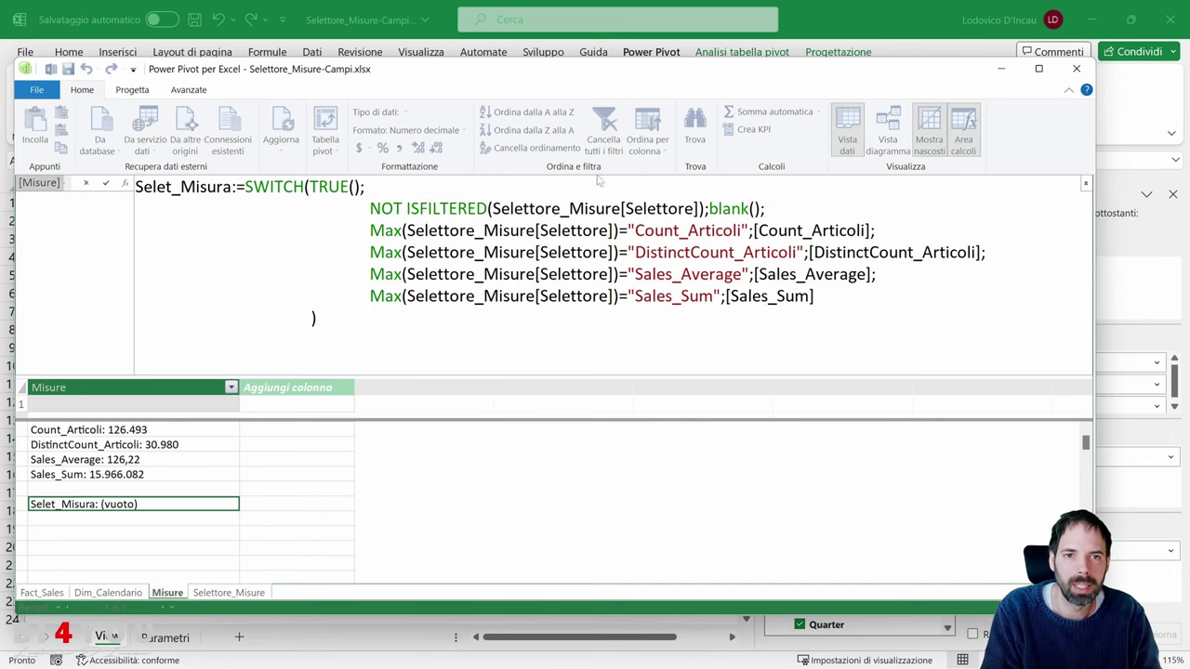
# - Select the four measure names A2:A5 on Parametri, then return to Vista and the Selet_Misura formula
pyautogui.hotkey('alt', 'Tab')
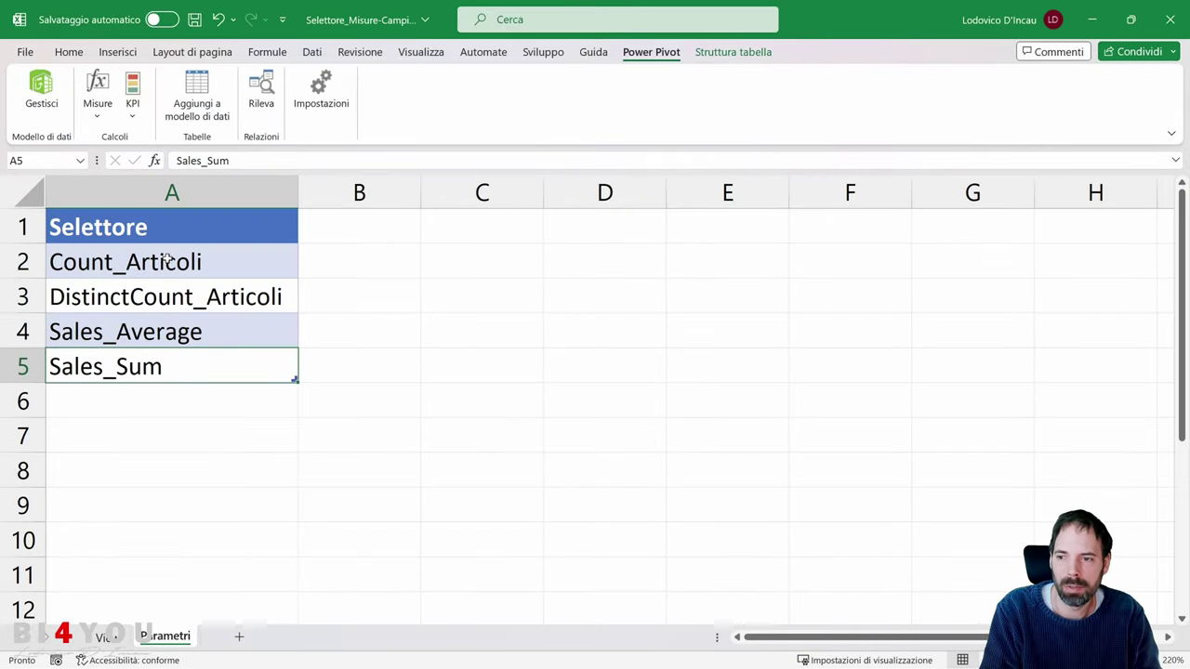
pyautogui.moveTo(167, 261); pyautogui.dragTo(170, 376)
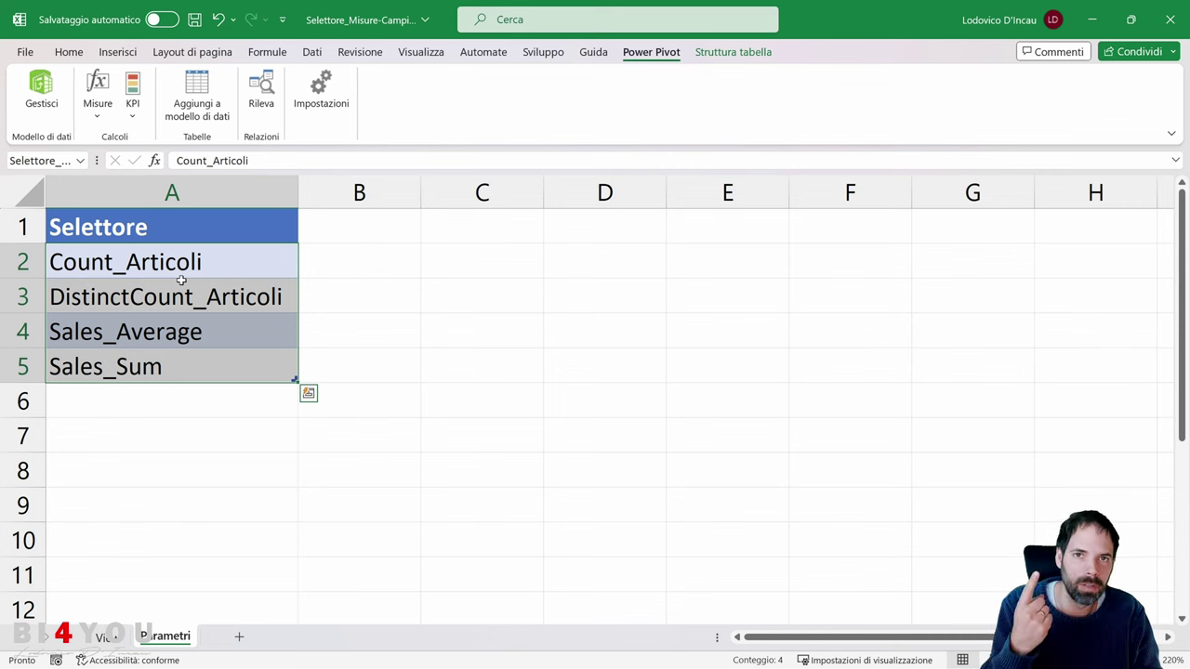
pyautogui.click(82, 368)
pyautogui.click(99, 274)
pyautogui.hotkey('ctrl', 'pageup')
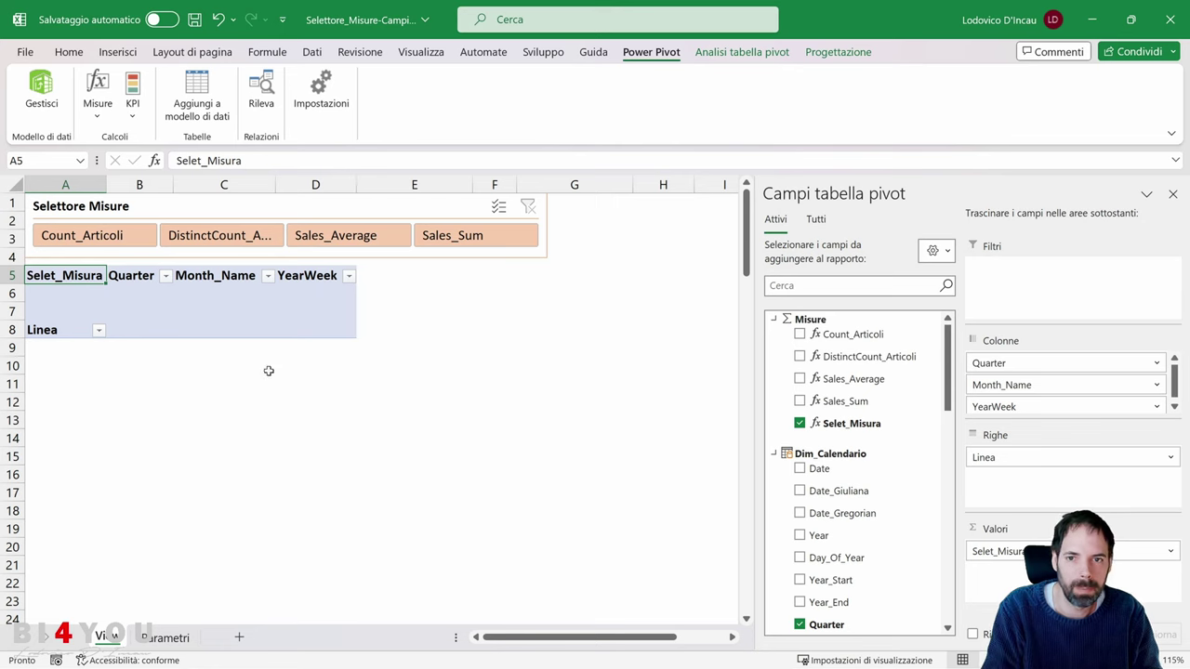
pyautogui.hotkey('alt', 'Tab')
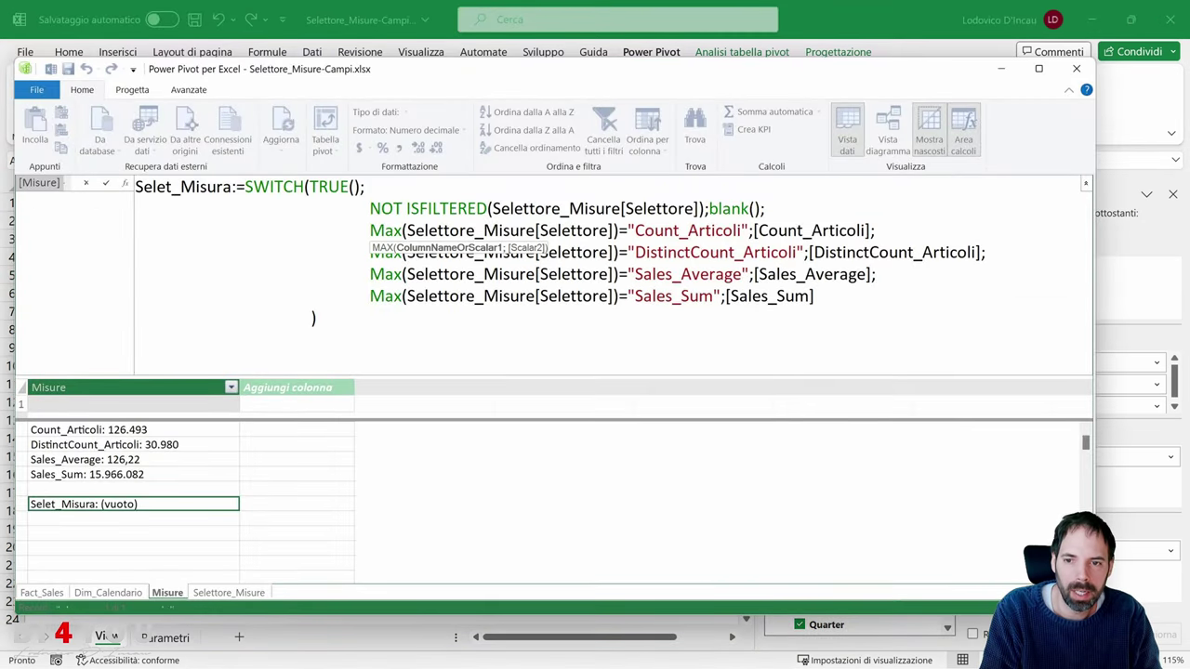
# - Highlight the Selettore_Misure[Selettore] reference and the whole Count_Articoli condition in the SWITCH formula
pyautogui.click(375, 229)
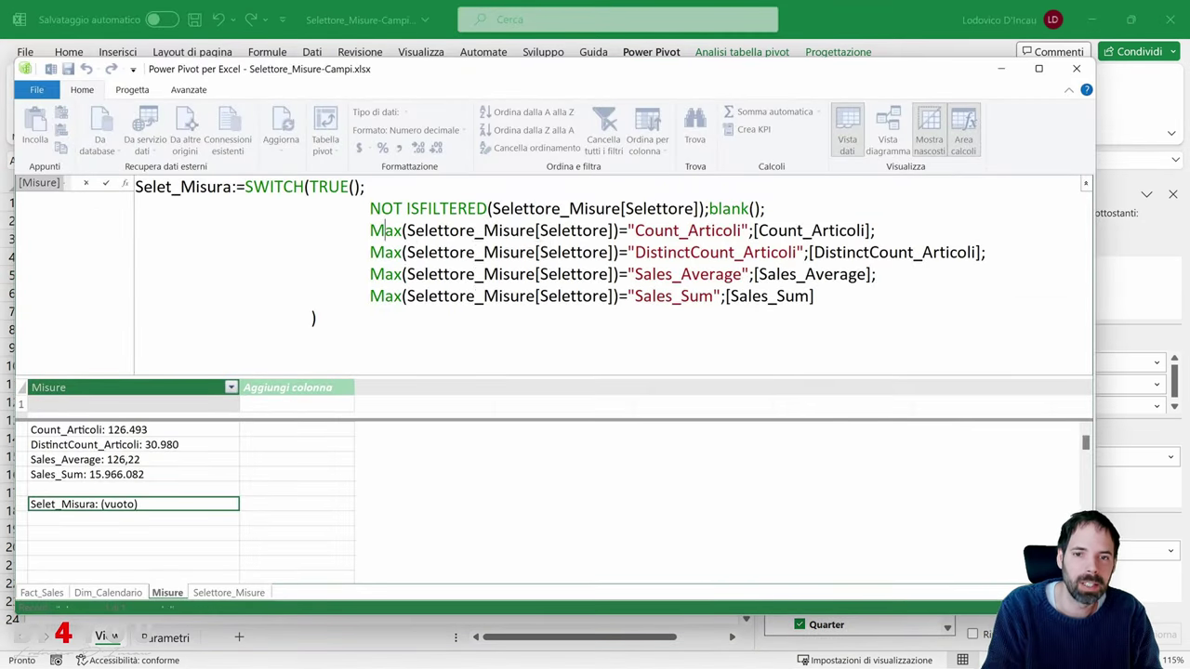
pyautogui.click(609, 230)
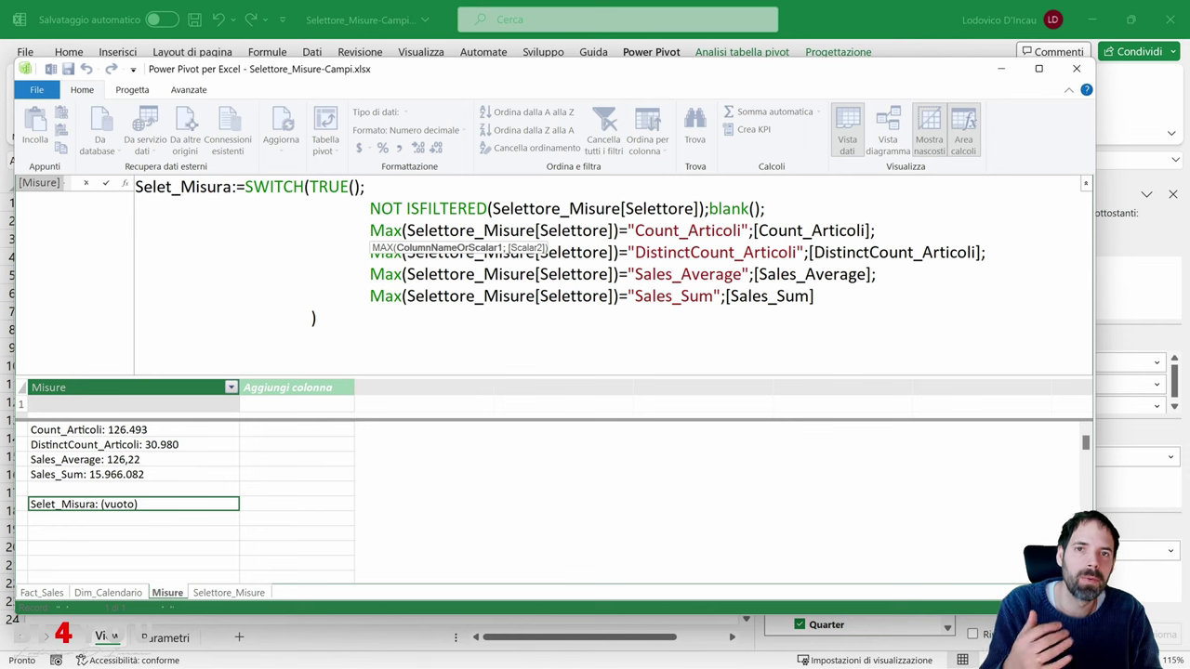
pyautogui.click(635, 230)
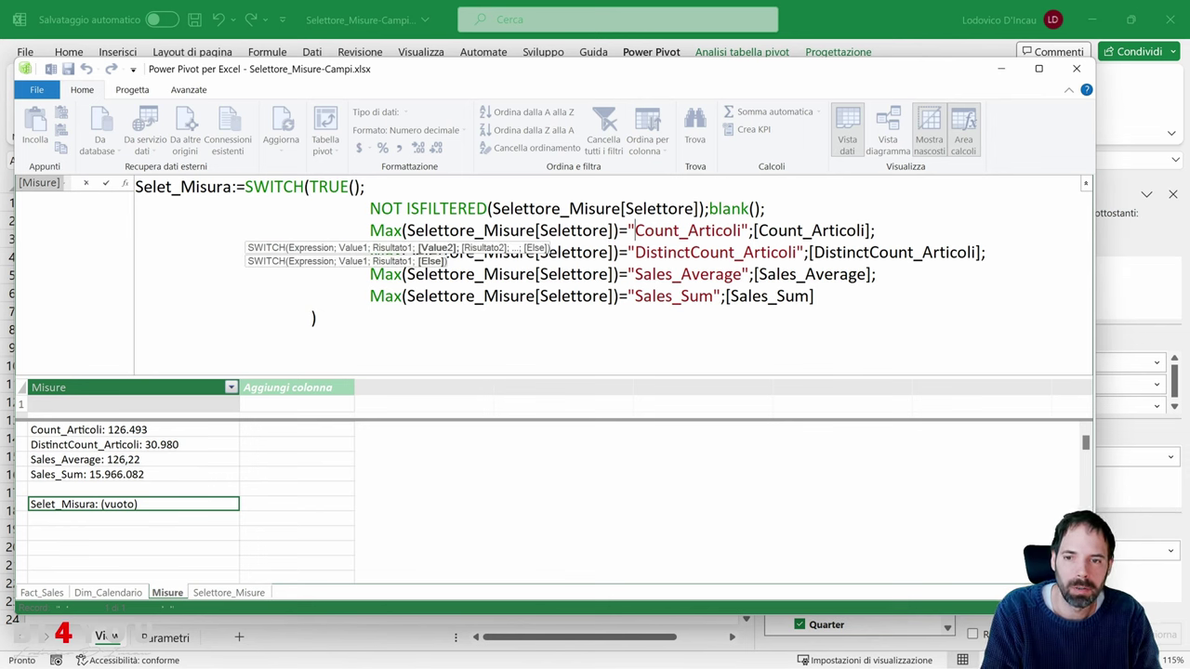
pyautogui.moveTo(406, 229); pyautogui.dragTo(613, 230)
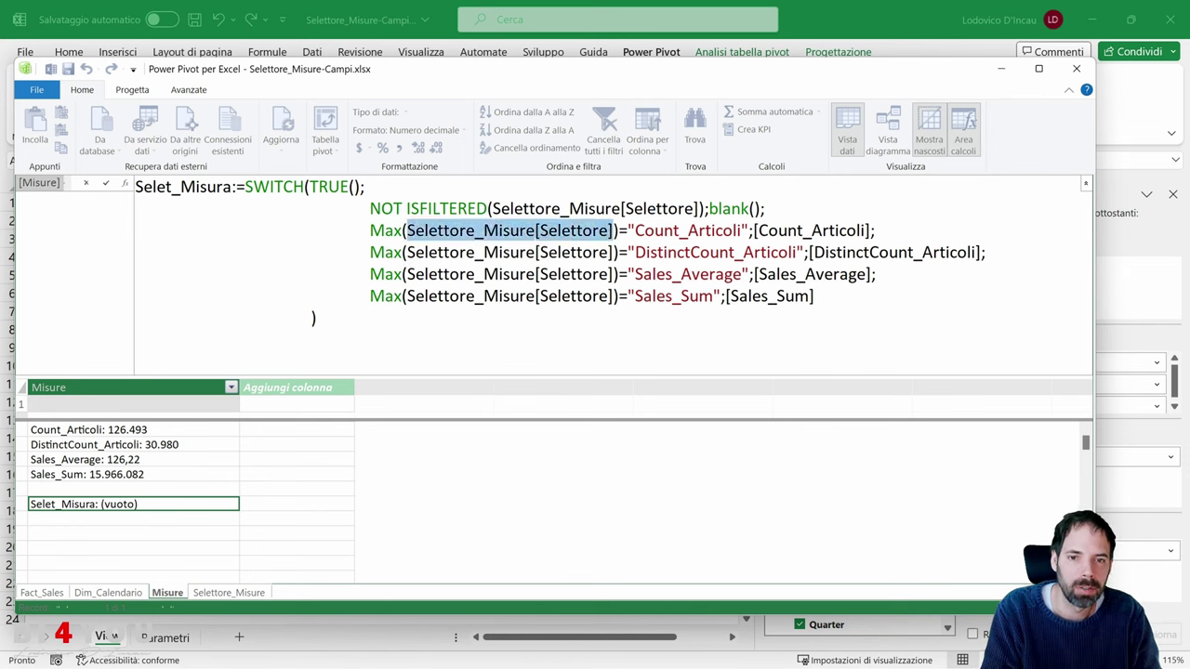
pyautogui.moveTo(748, 230); pyautogui.dragTo(370, 229)
pyautogui.click(538, 274)
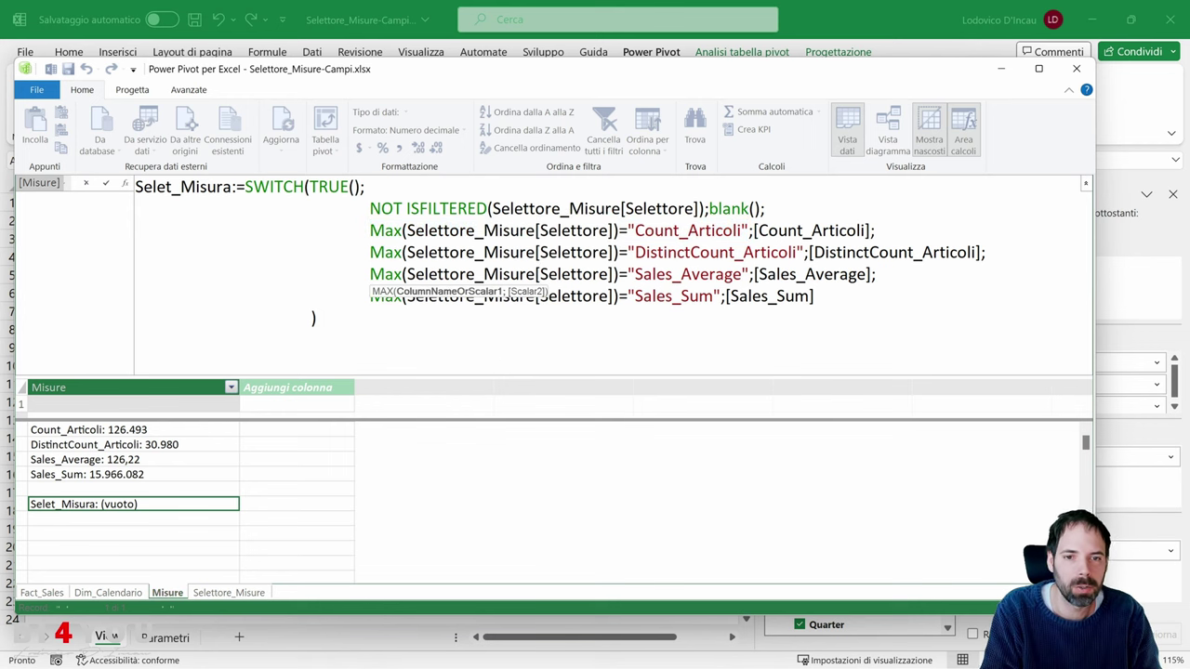
# - Re-highlight the Count_Articoli condition, then add DistinctCount_Articoli to the slicer selection in Excel
pyautogui.moveTo(749, 229); pyautogui.dragTo(370, 229)
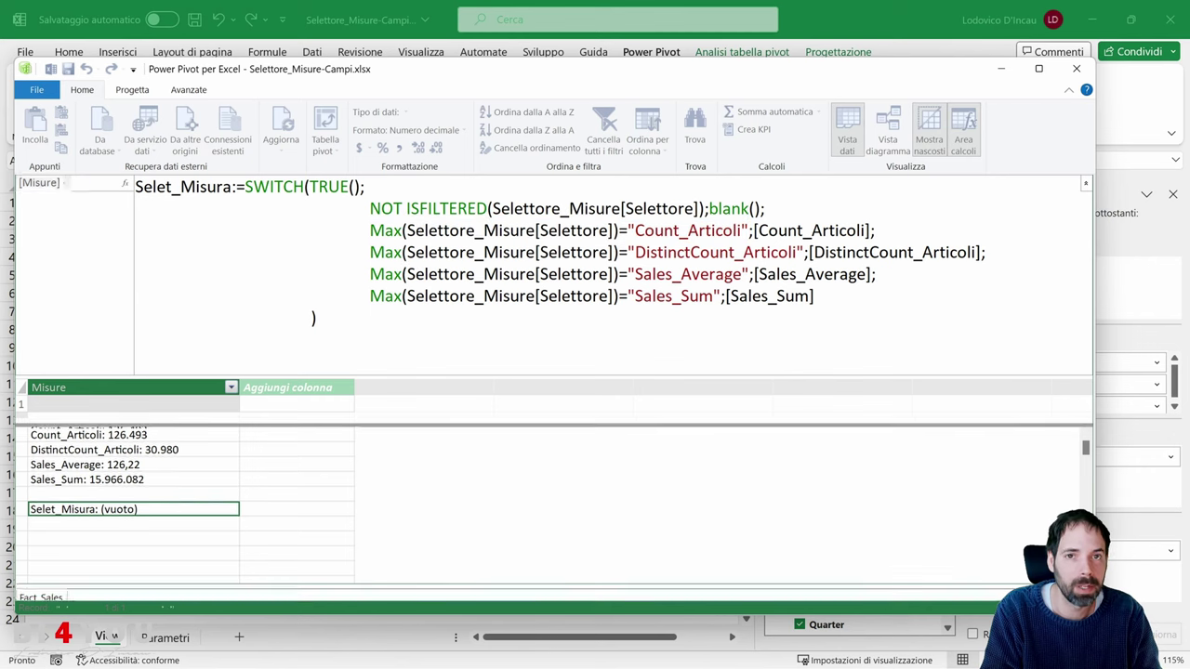
pyautogui.click(406, 230)
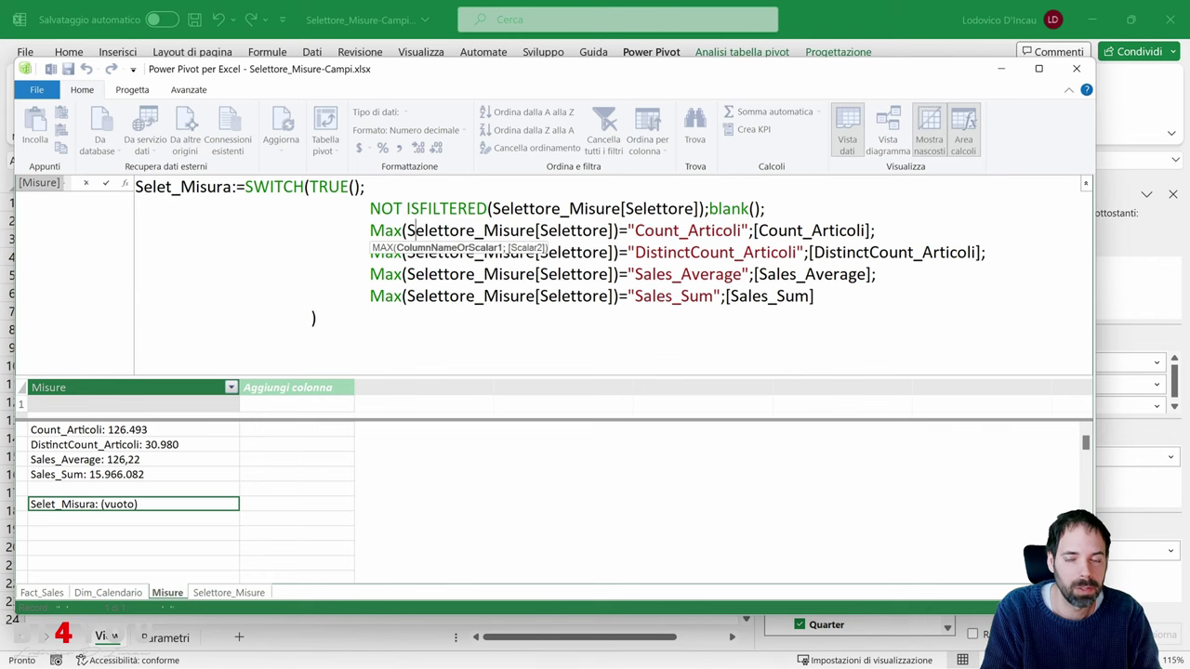
pyautogui.click(824, 12)
pyautogui.keyDown('ctrl'); pyautogui.click(221, 240); pyautogui.keyUp('ctrl')
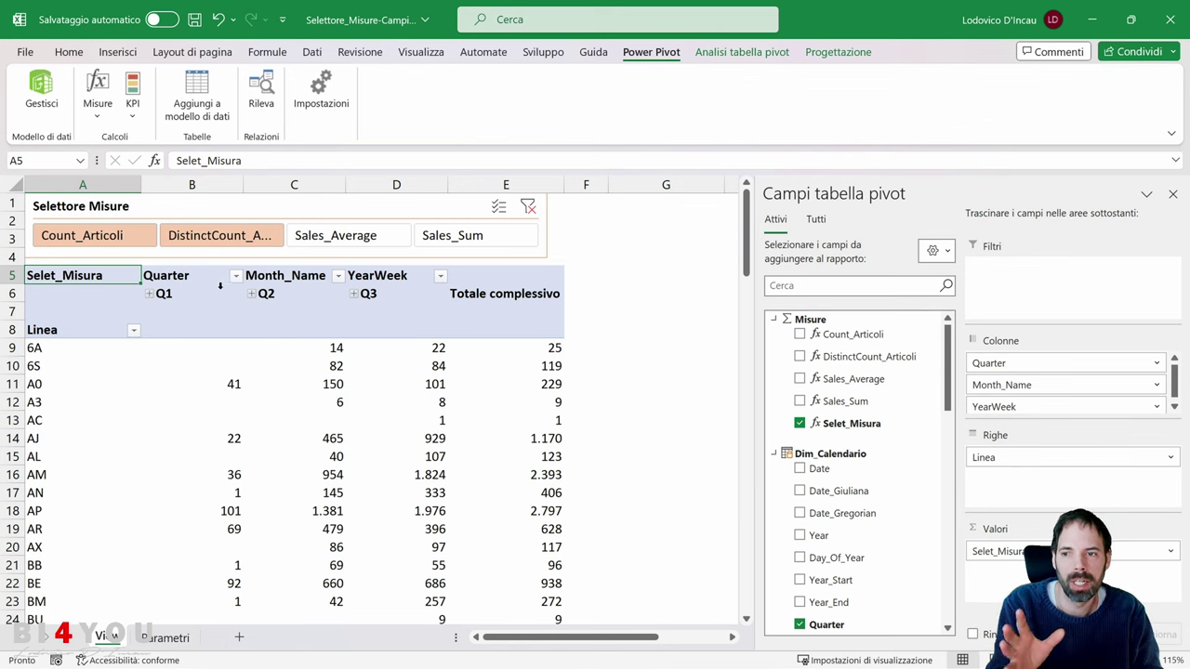
# - Open the Selettore Misure slicer's Impostazioni filtro dati and cancel without changes
pyautogui.click(256, 206)
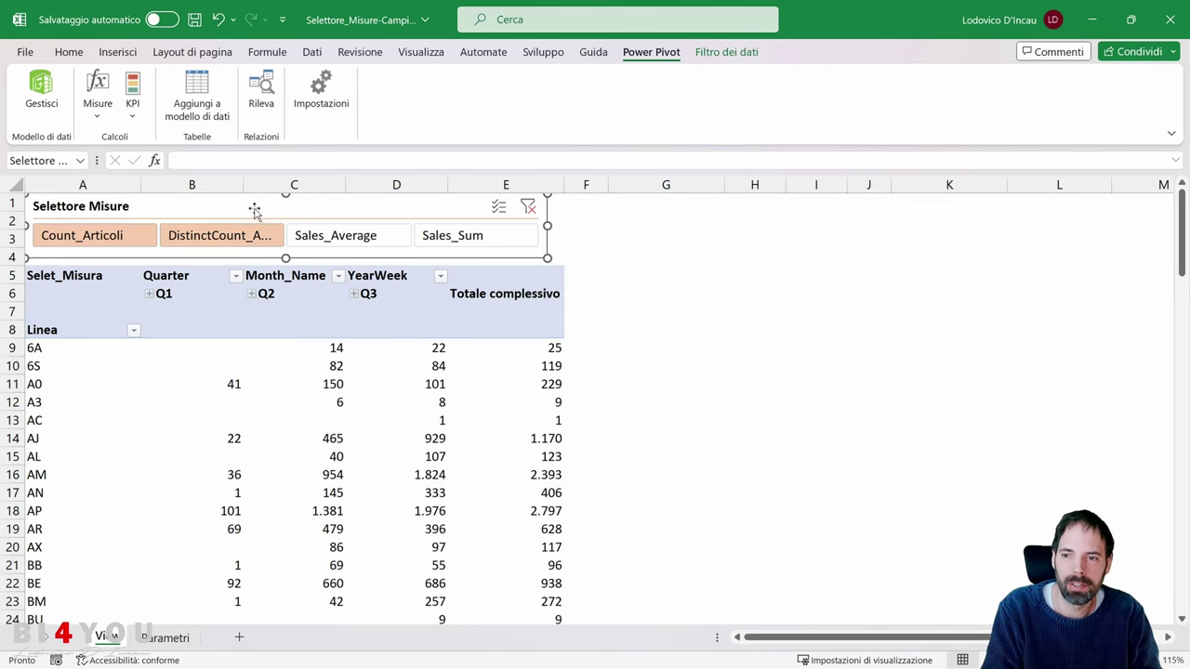
pyautogui.rightClick(256, 206)
pyautogui.click(335, 657)
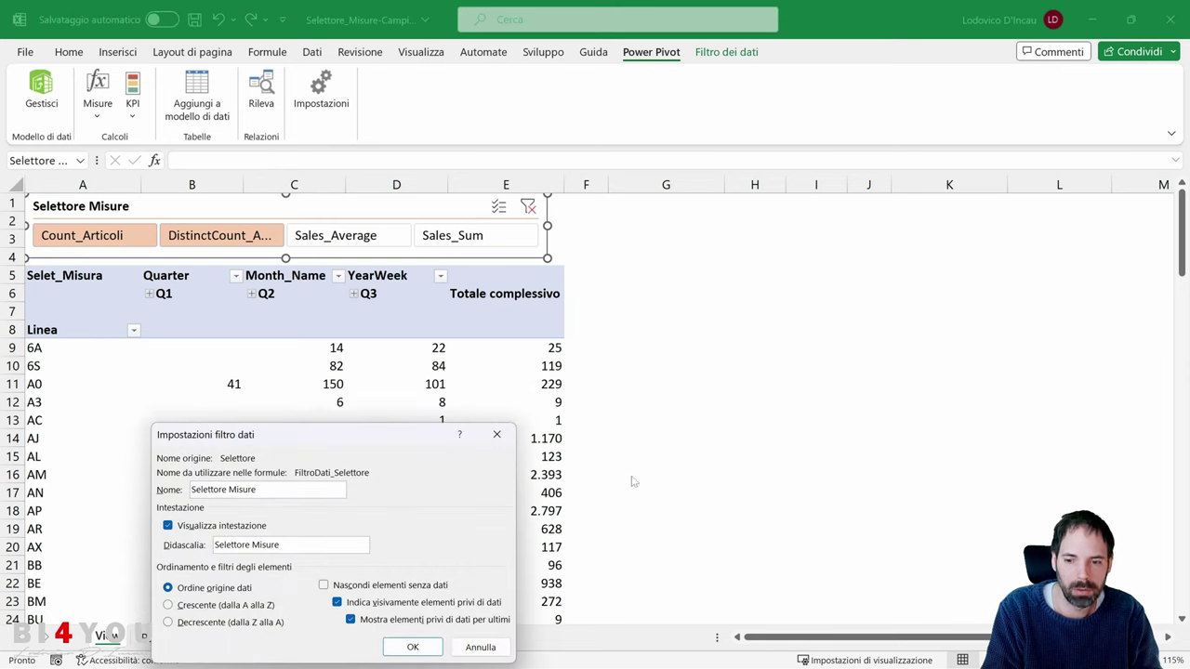
pyautogui.click(476, 645)
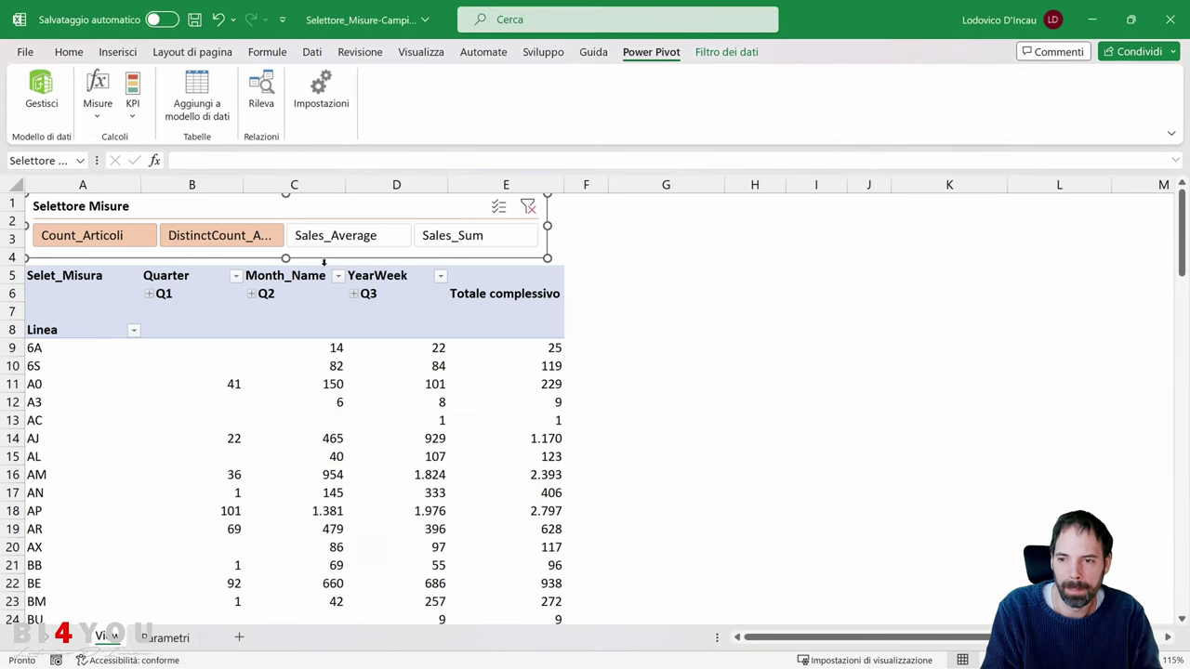
# - Open the slicer's Dimensioni e proprietà pane and expand its property and position options
pyautogui.rightClick(287, 201)
pyautogui.click(330, 627)
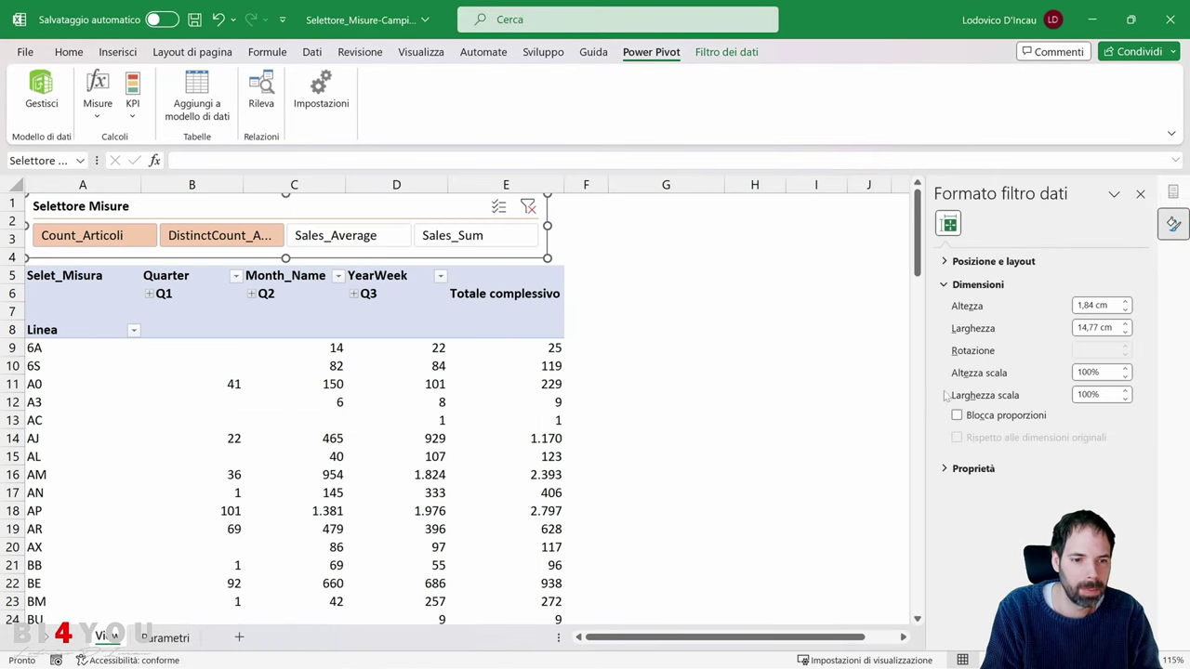
pyautogui.click(971, 468)
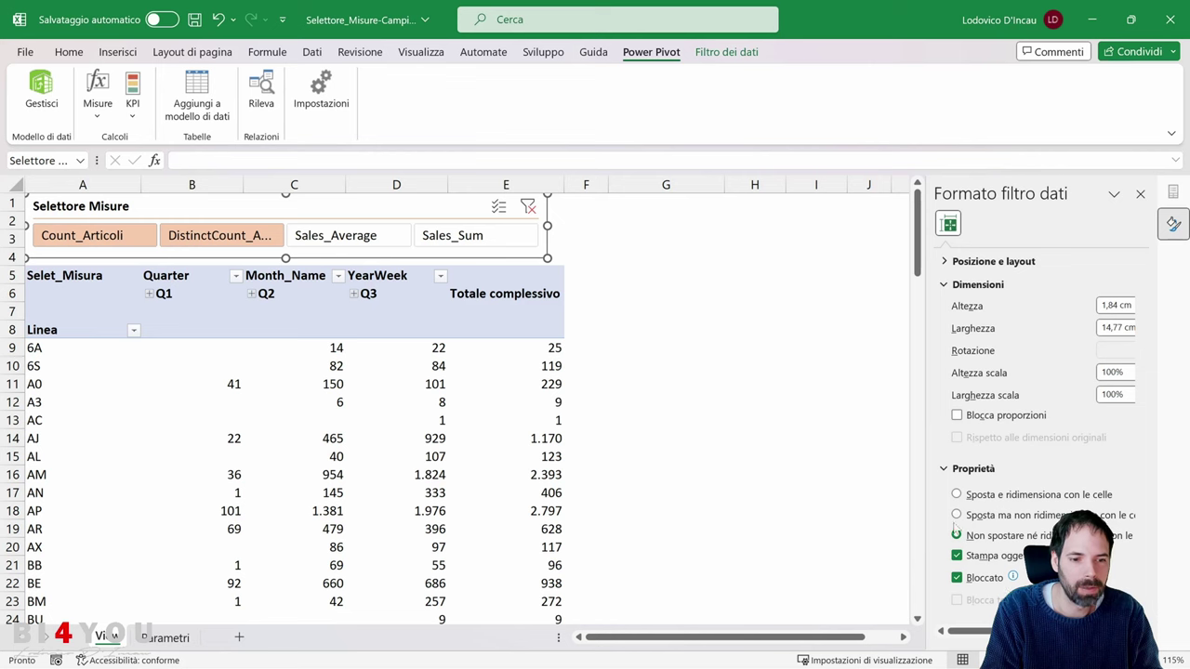
pyautogui.click(967, 264)
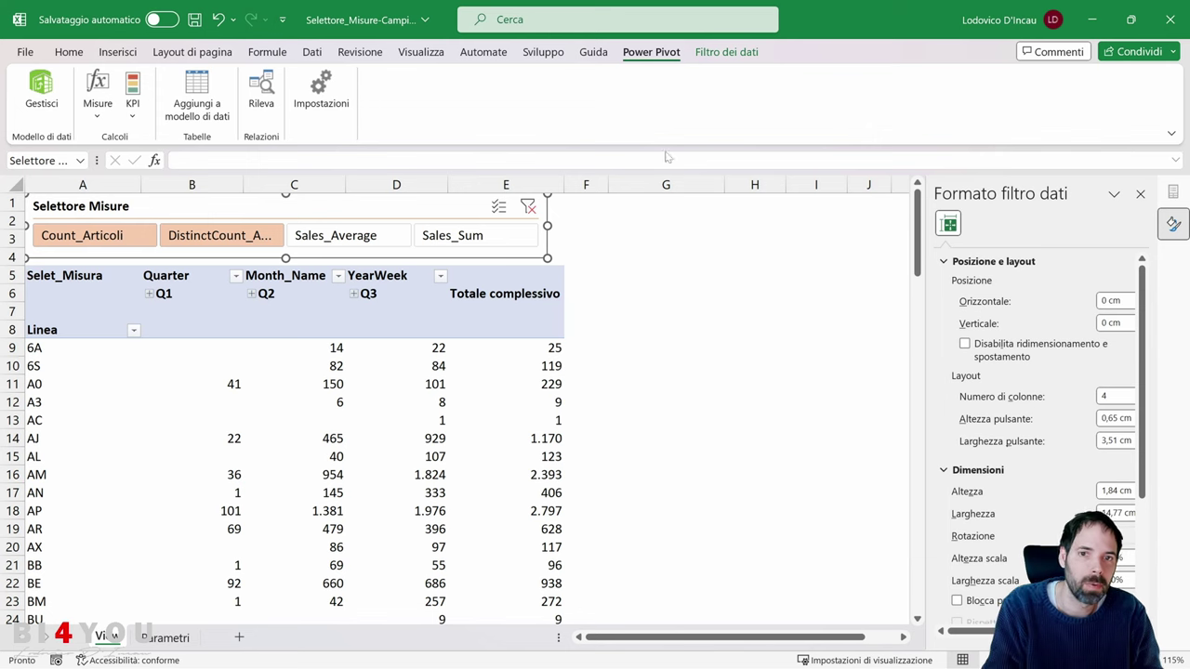
# - Keep only DistinctCount_Articoli selected in the slicer, then highlight the Count_Articoli condition in Power Pivot
pyautogui.click(221, 239)
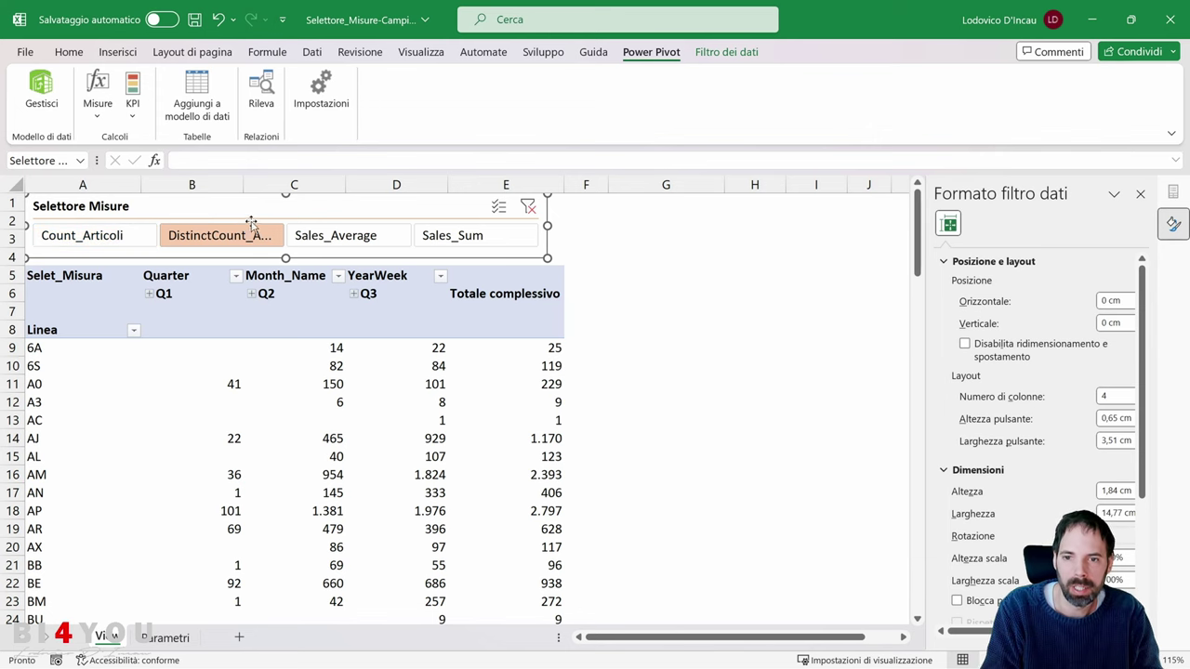
pyautogui.hotkey('alt', 'Tab')
pyautogui.moveTo(370, 231); pyautogui.dragTo(750, 231)
# - Highlight the Count_Articoli MAX comparison and the DistinctCount_Articoli condition with its returned measure
pyautogui.press('Return')
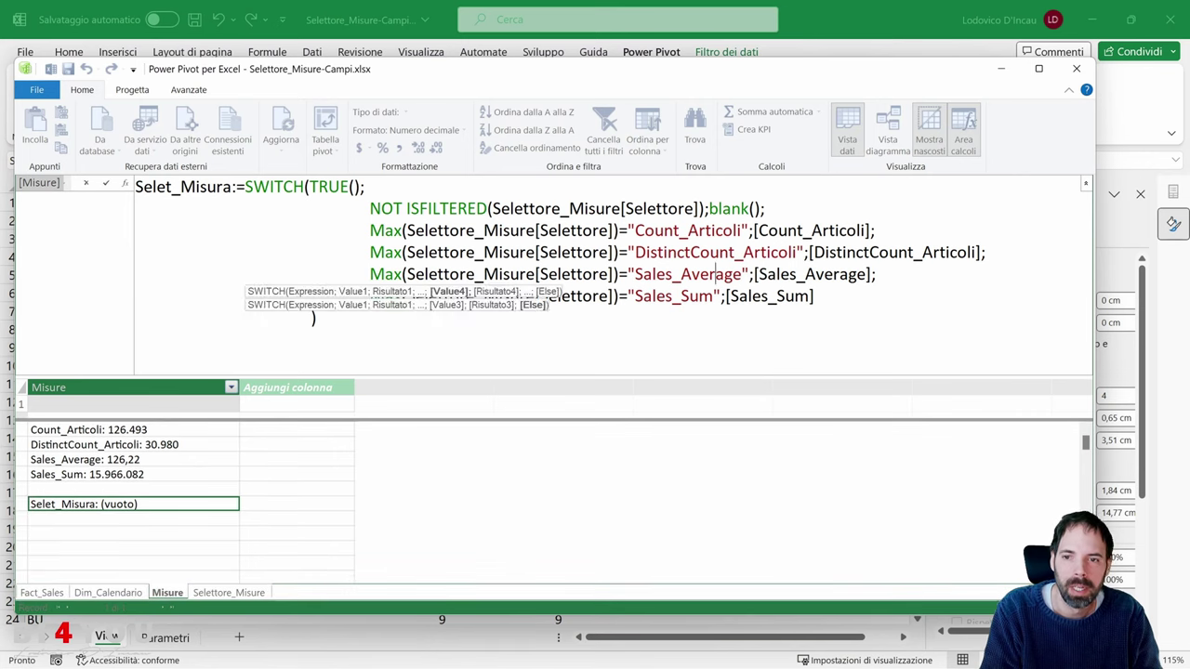
pyautogui.moveTo(370, 231); pyautogui.dragTo(629, 230)
pyautogui.moveTo(449, 80); pyautogui.dragTo(479, 99)
pyautogui.click(723, 270)
pyautogui.doubleClick(723, 271)
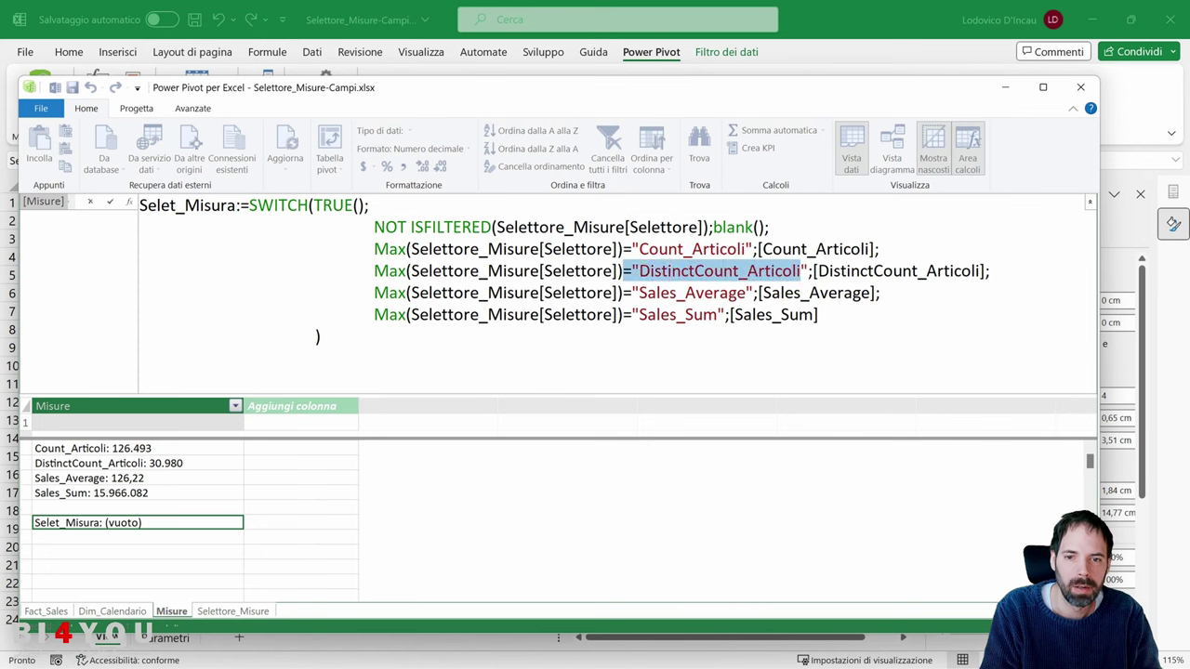
pyautogui.moveTo(723, 271); pyautogui.dragTo(376, 270)
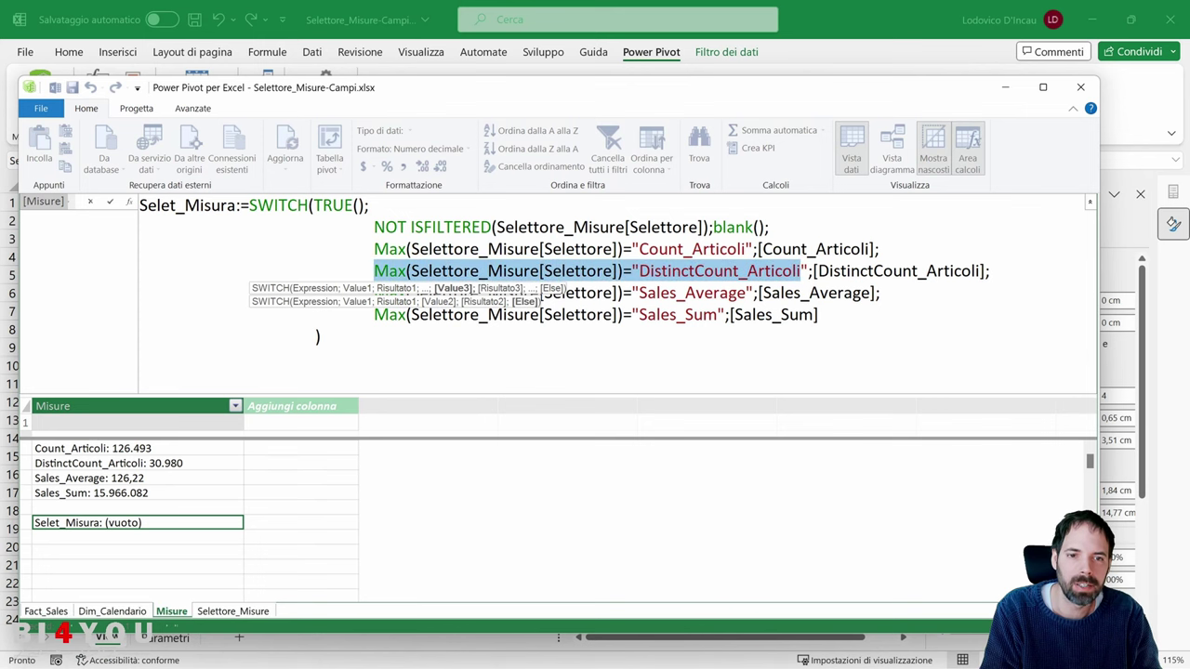
pyautogui.moveTo(813, 270); pyautogui.dragTo(985, 270)
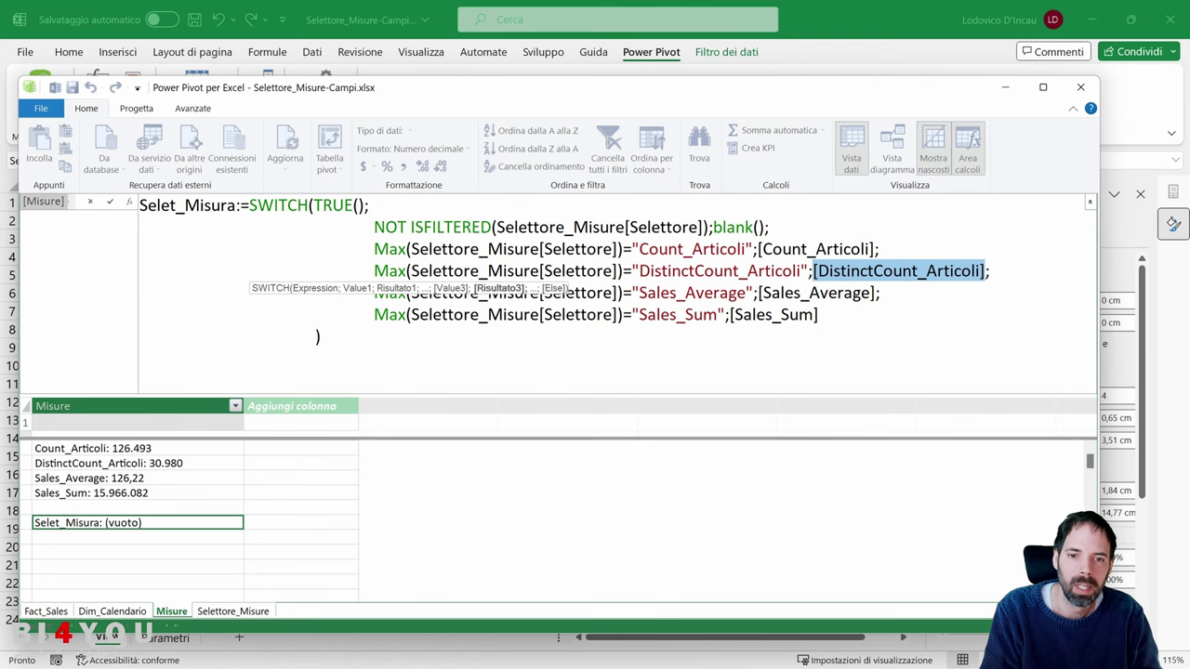
pyautogui.click(640, 249)
# - Highlight the NOT ISFILTERED condition, then close Power Pivot and clear the Selettore Misure slicer
pyautogui.press('Down')
pyautogui.press('Down')
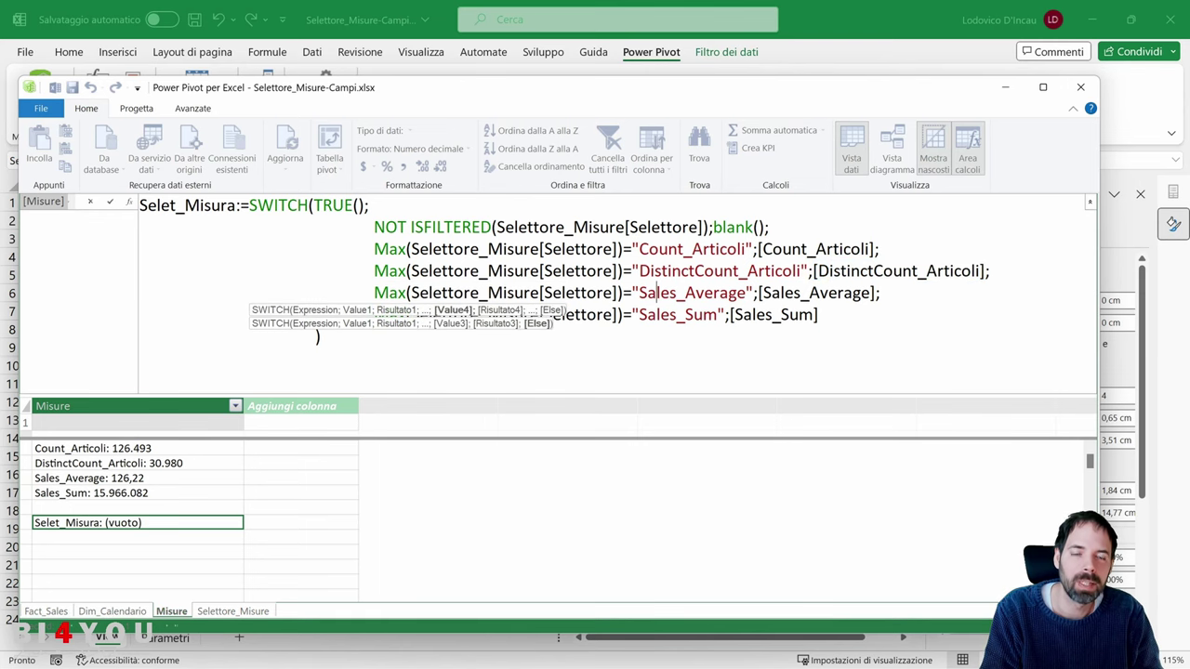
pyautogui.press('Down')
pyautogui.press('Up')
pyautogui.press('Up')
pyautogui.press('Up')
pyautogui.press('Up')
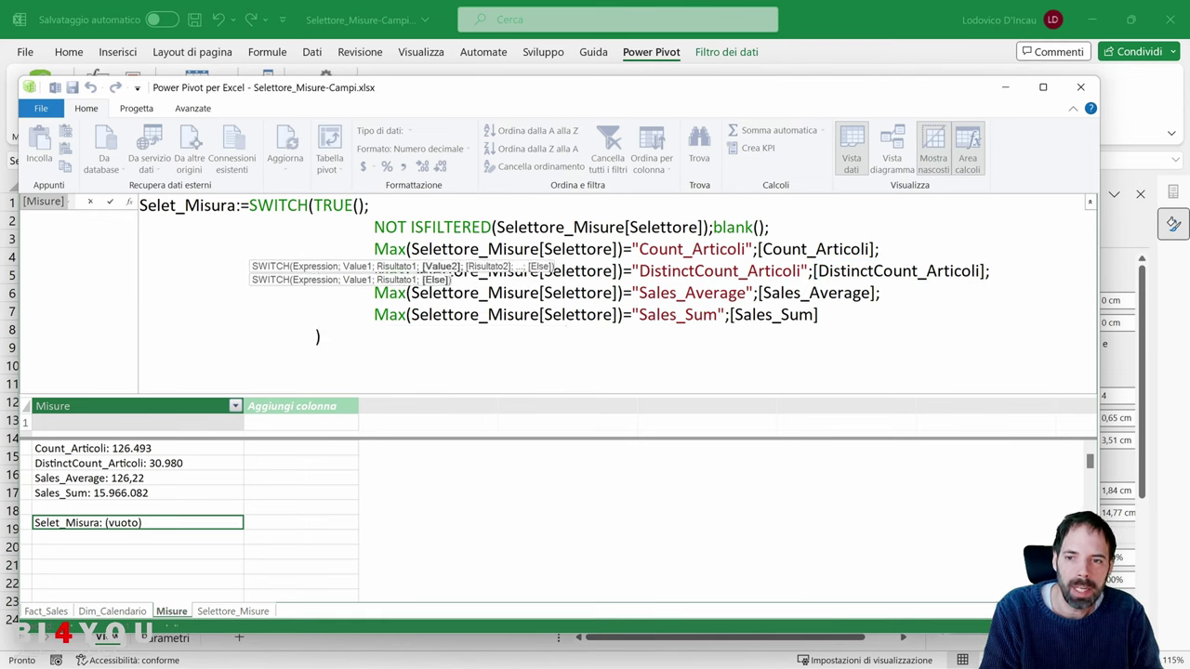
pyautogui.moveTo(374, 227); pyautogui.dragTo(610, 226)
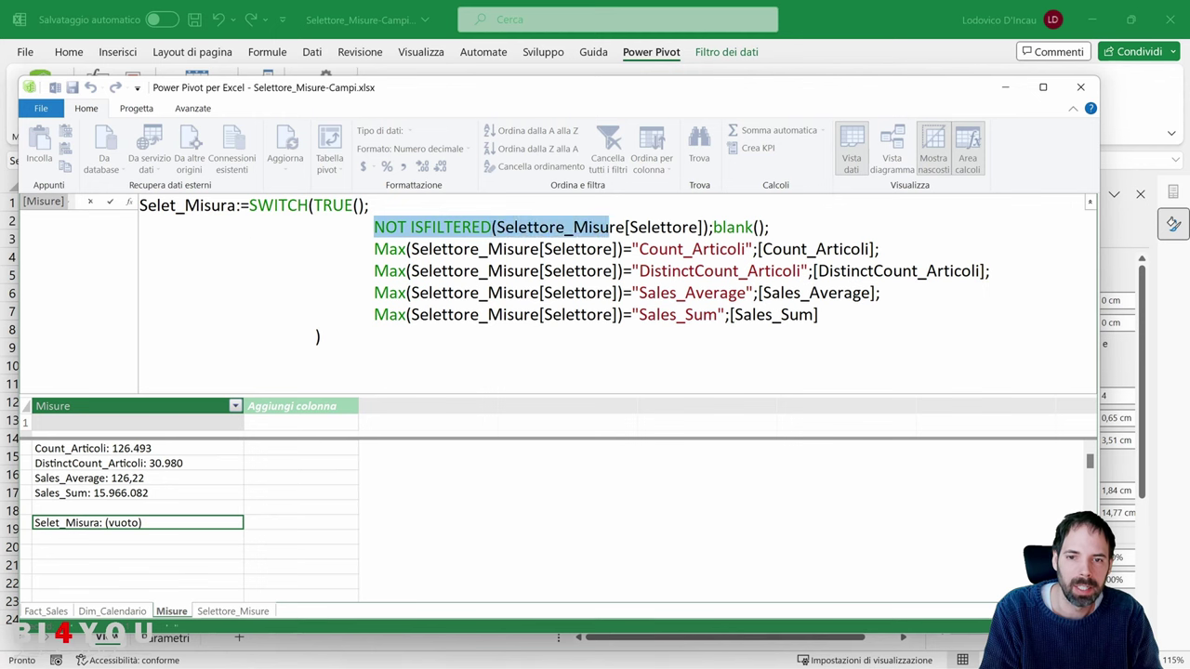
pyautogui.moveTo(374, 227); pyautogui.dragTo(758, 227)
pyautogui.click(723, 271)
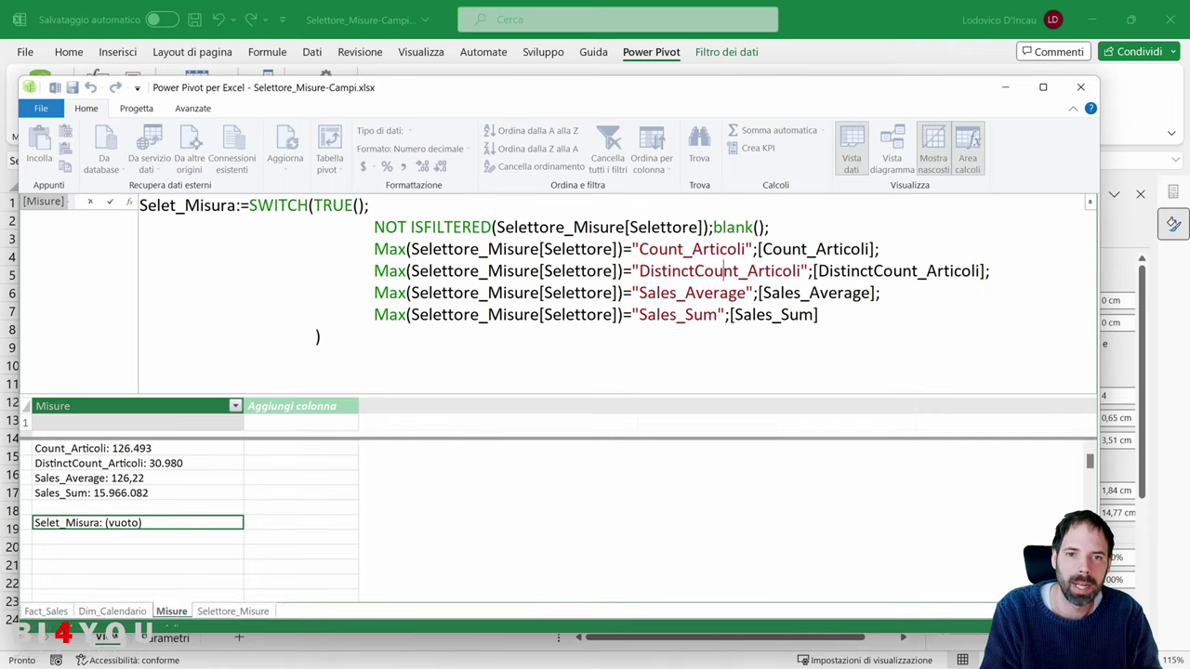
pyautogui.click(30, 86)
pyautogui.click(529, 206)
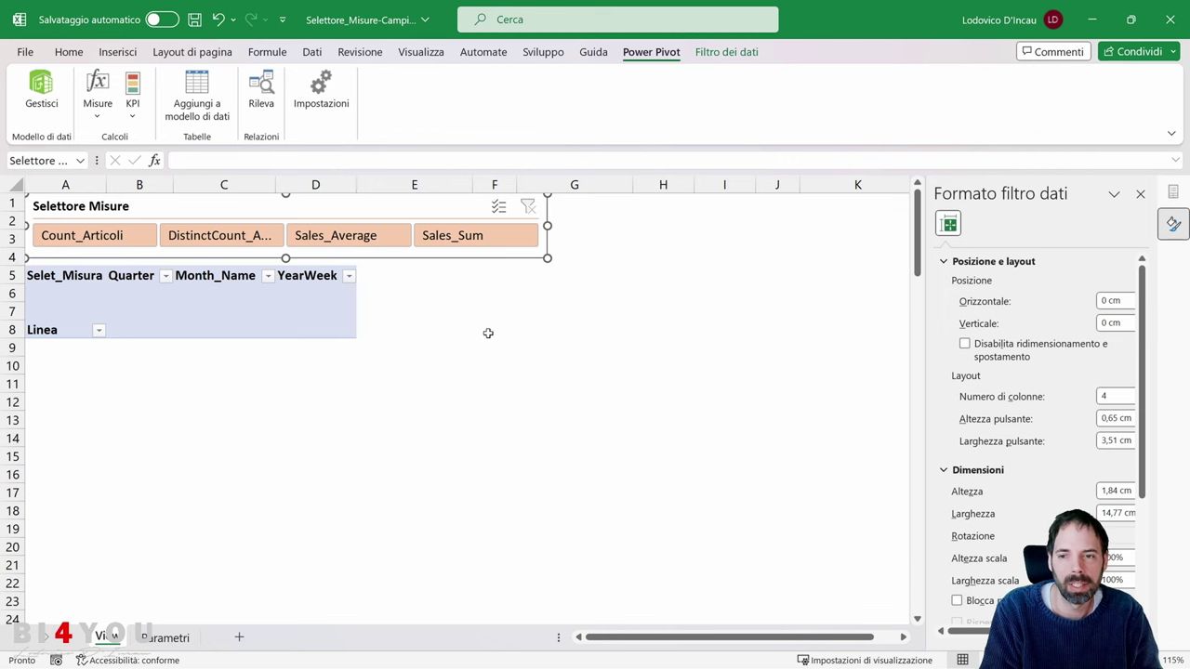
pyautogui.click(181, 294)
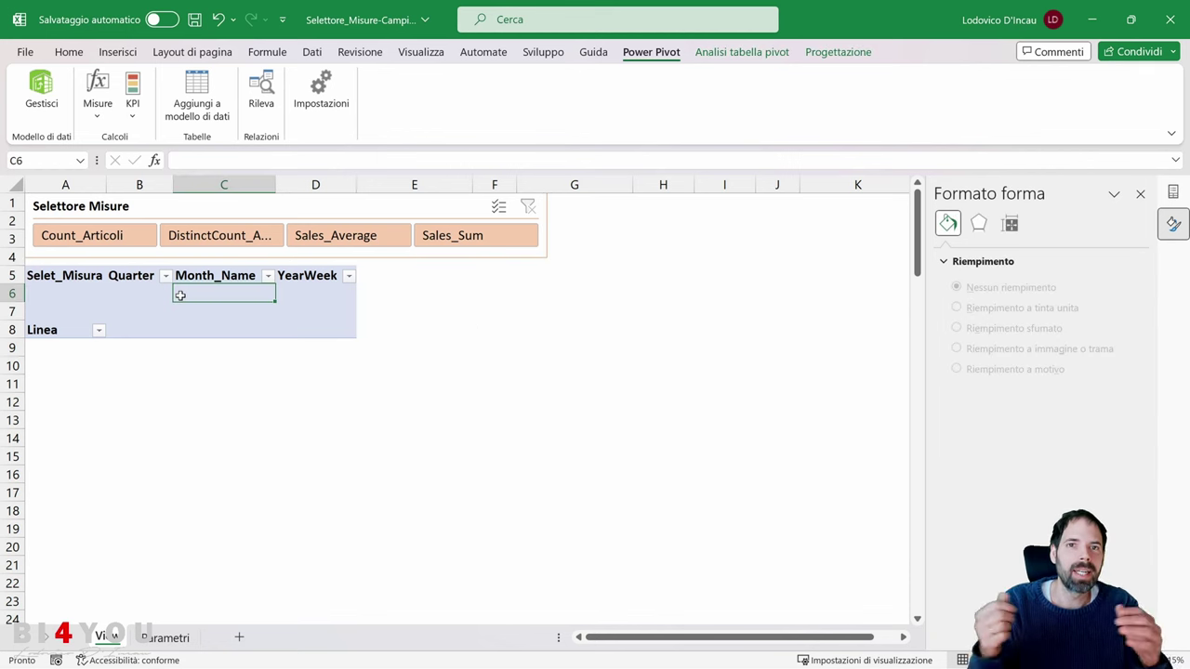